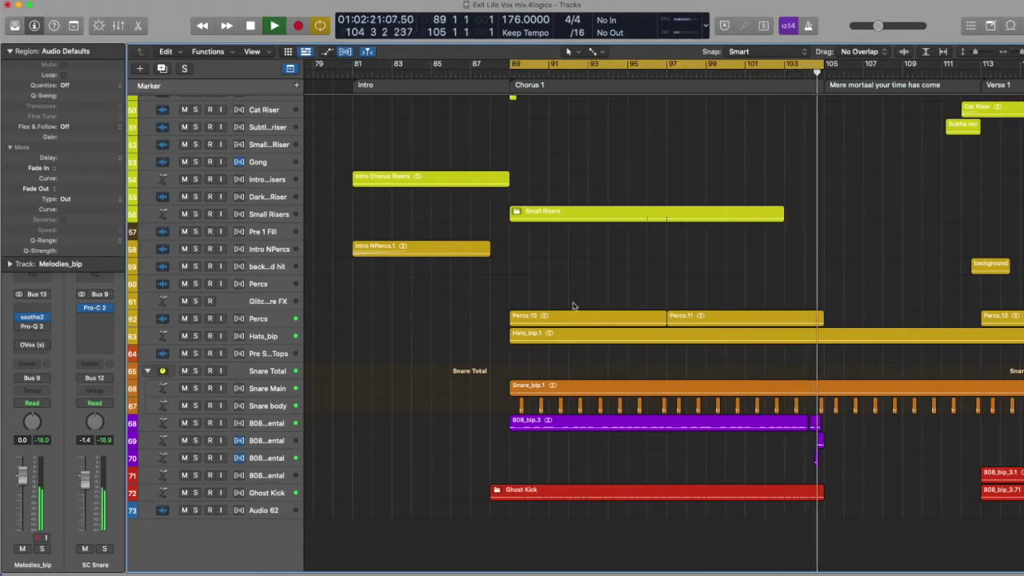
Step: Stop playback at the end of Chorus 1
key("space")
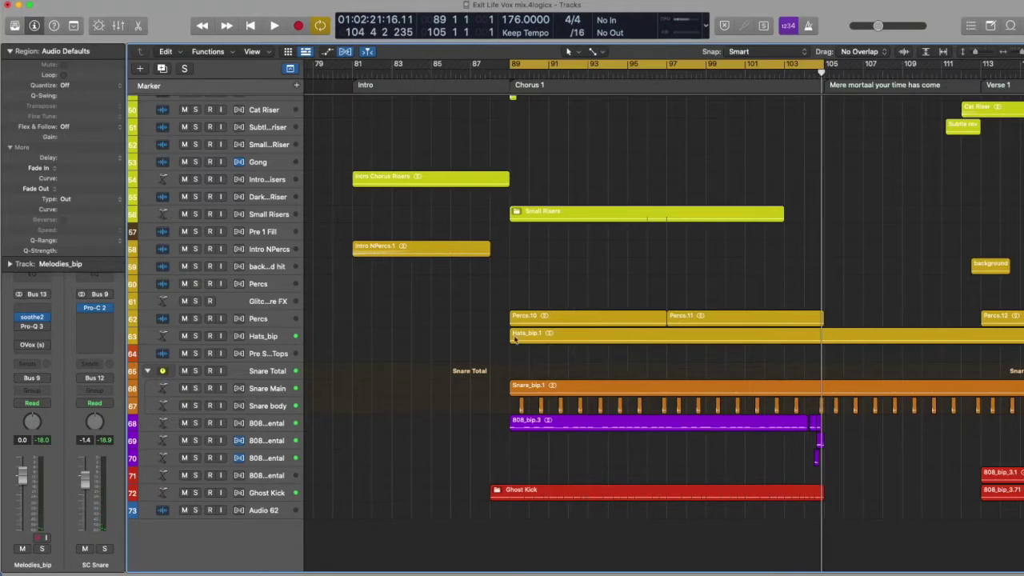
Step: Solo the first 808 track and the Snare Total group, then play the chorus from bar 89
left_click(195, 423)
left_click(196, 371)
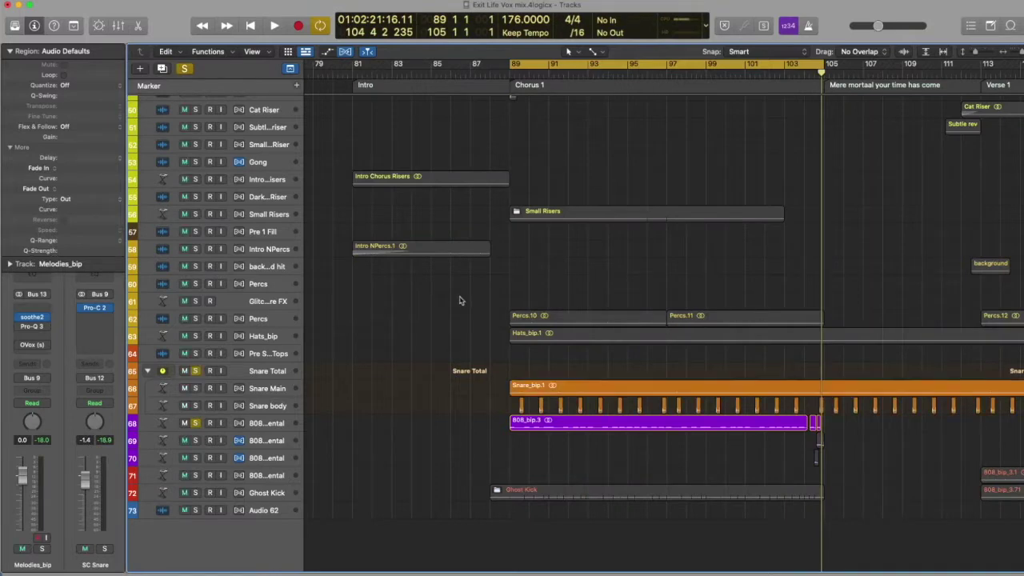
key("space")
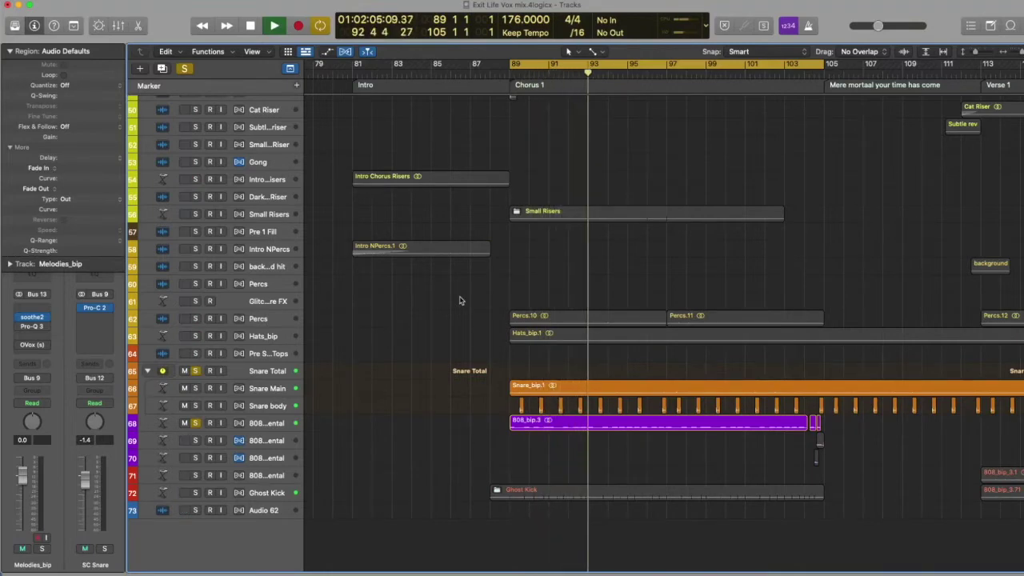
Step: Stop, unsolo Snare Total, and replay from bar 89 with only the 808 soloed
key("space")
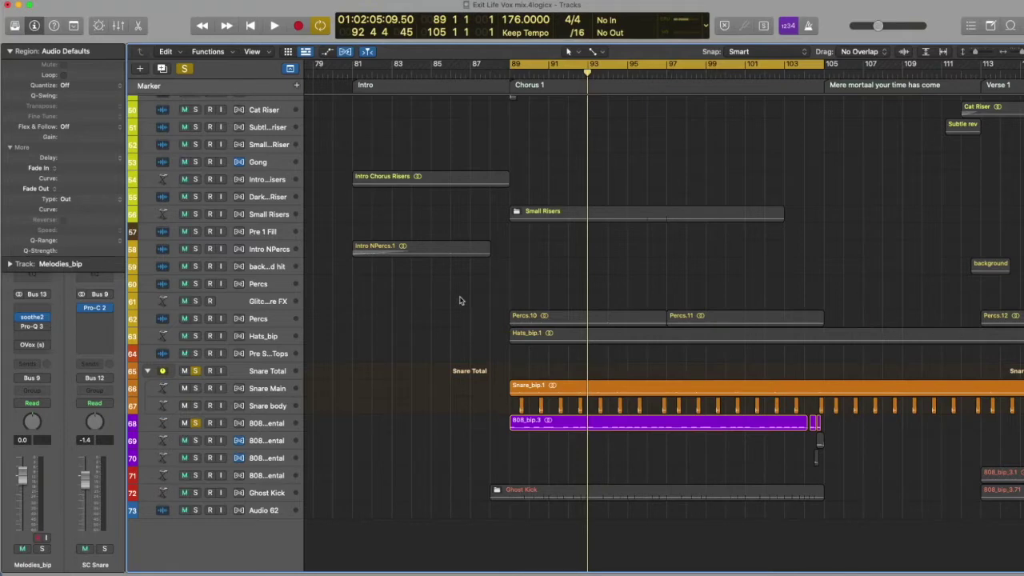
left_click(195, 370)
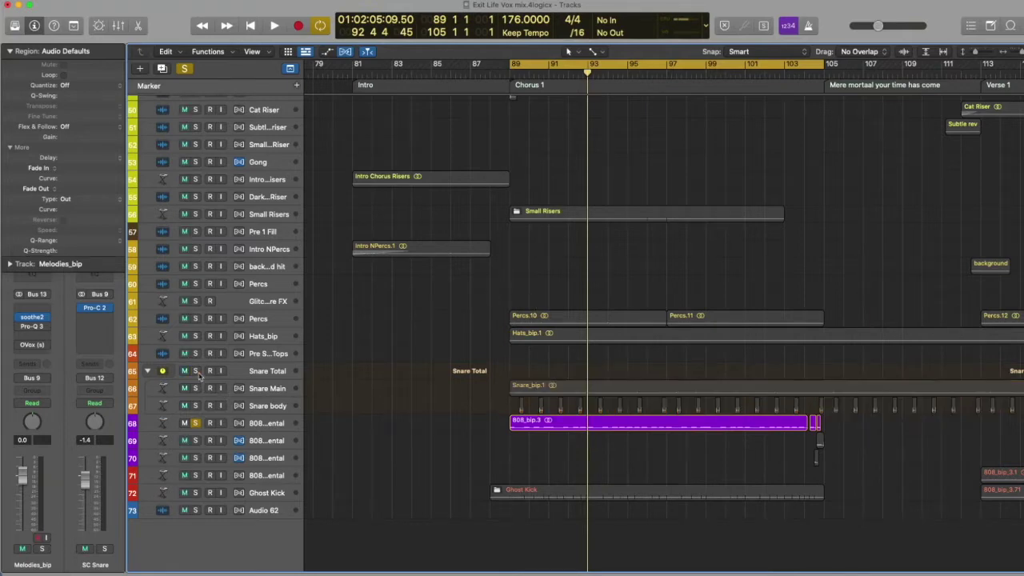
key("space")
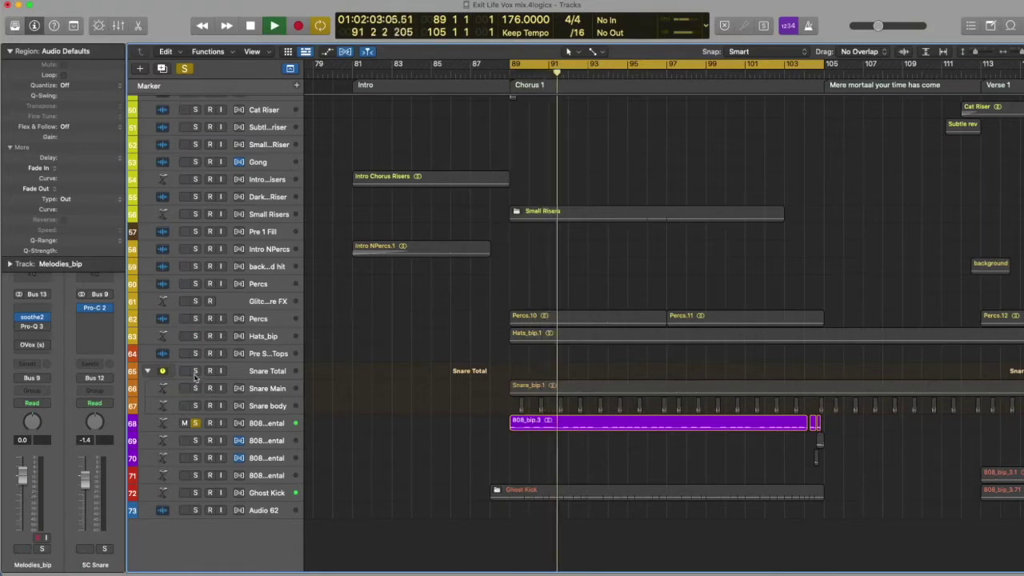
Step: Layer solos on Snare Total, Hats_bip and Percs during the chorus
left_click(195, 370)
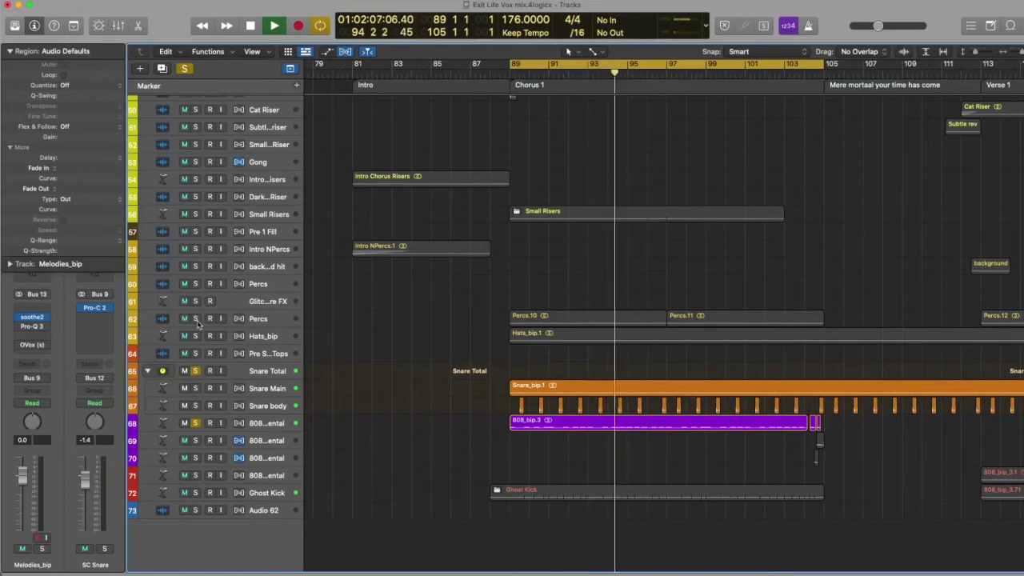
left_click(195, 336)
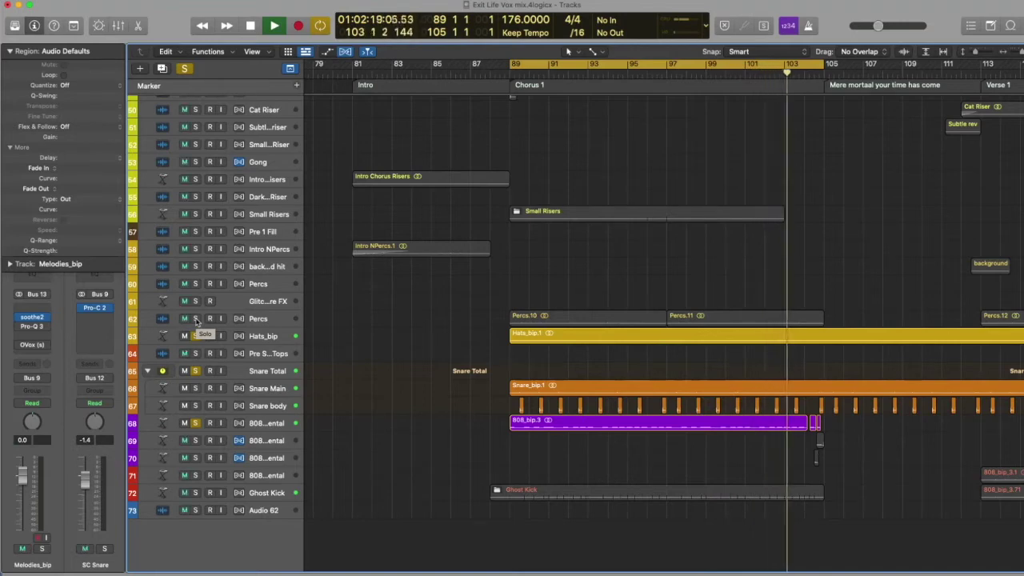
left_click(196, 318)
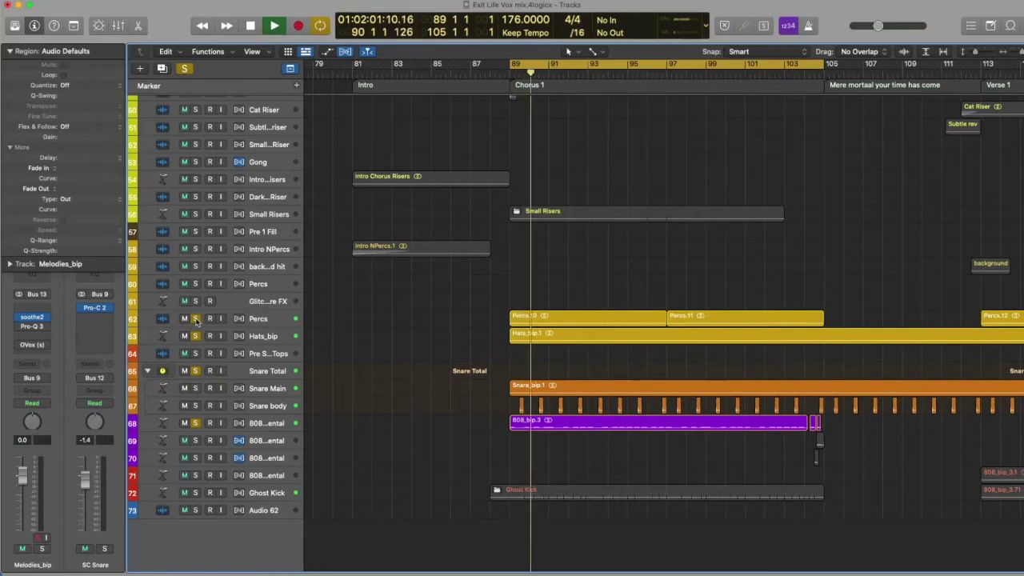
Step: Leave only Percs soloed, stop playback, and open the Apple Loops browser
left_click(195, 319, "alt")
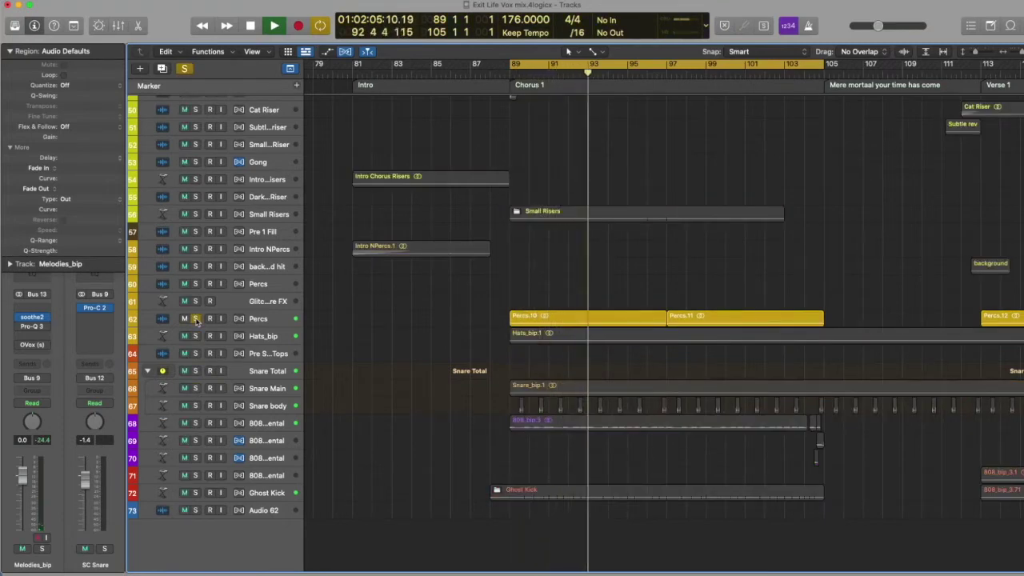
key("space")
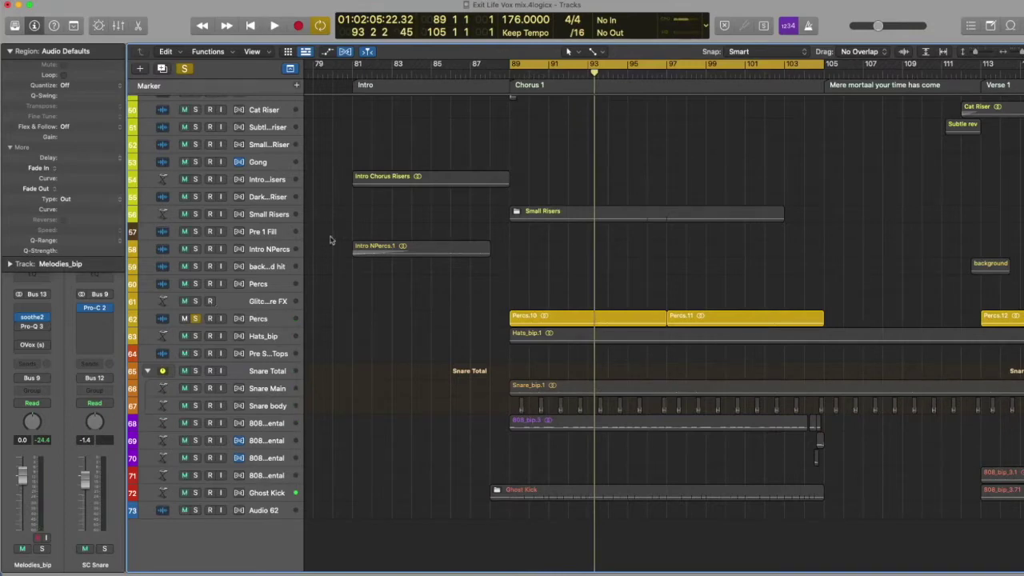
left_click(1009, 26)
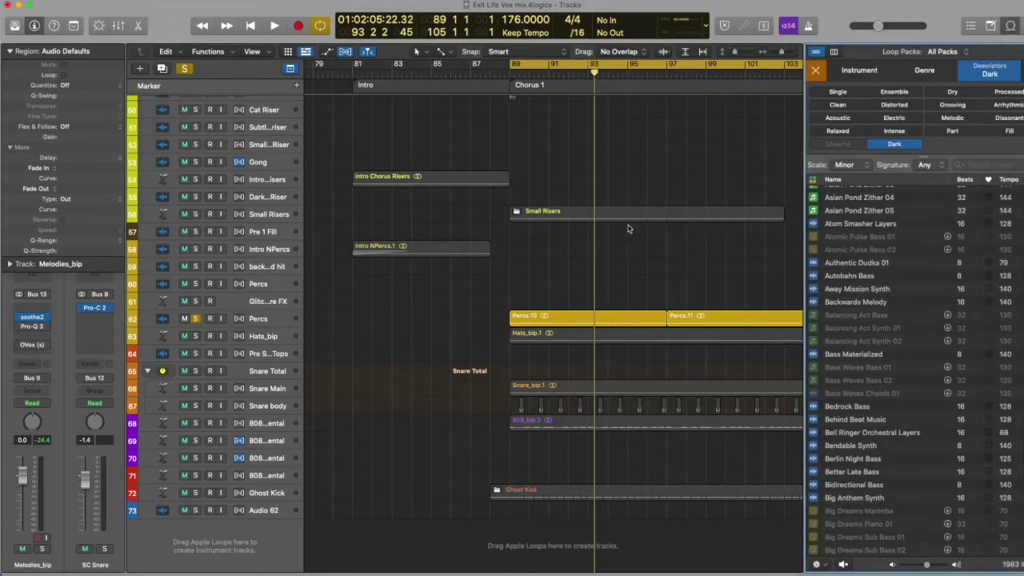
Step: Zoom in and solo Hats_bip, Snare Total and the first 808 Fundamental alongside Percs
key("z")
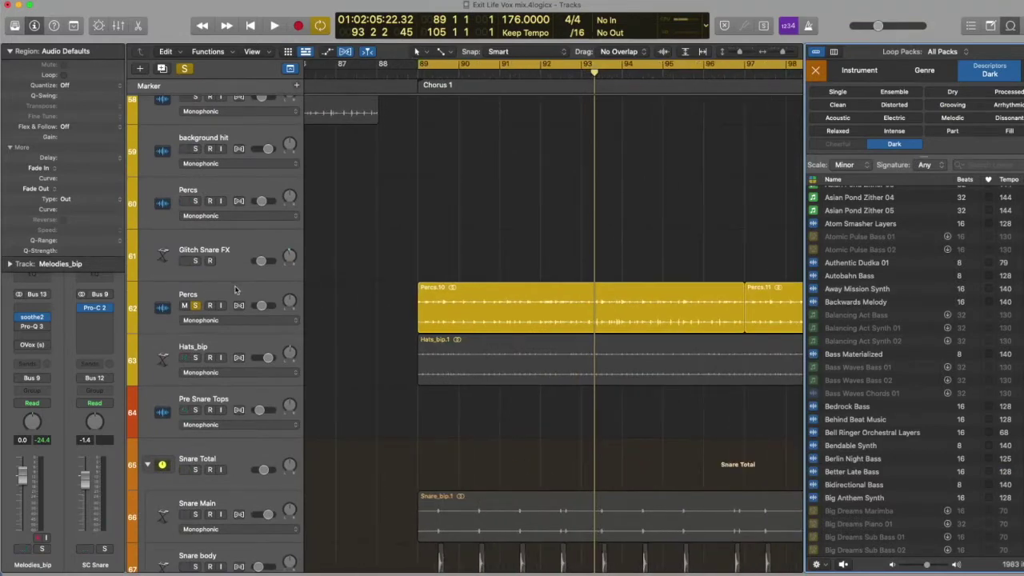
scroll(200, 320, "down", 5)
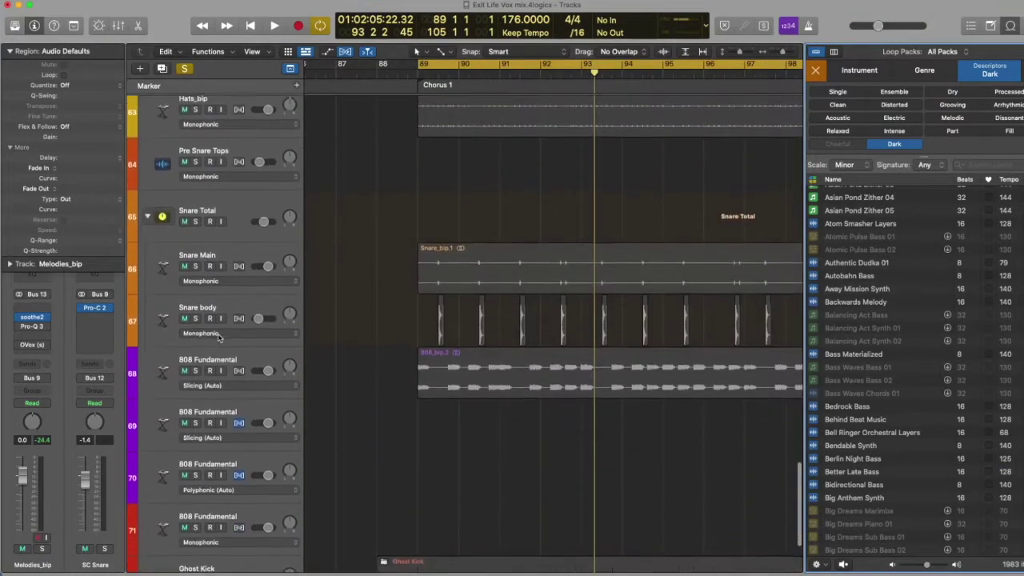
left_click(195, 109)
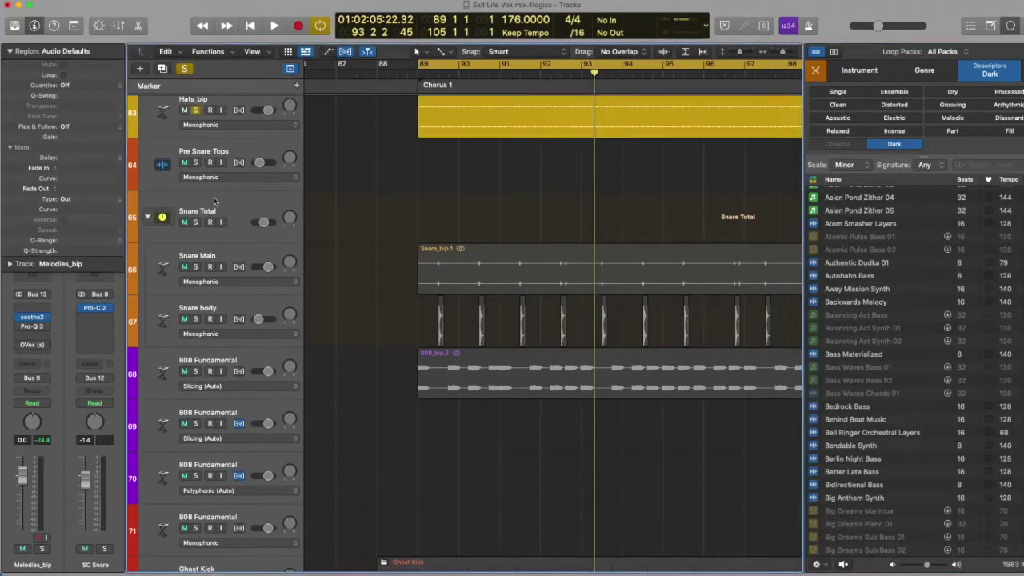
left_click(196, 222)
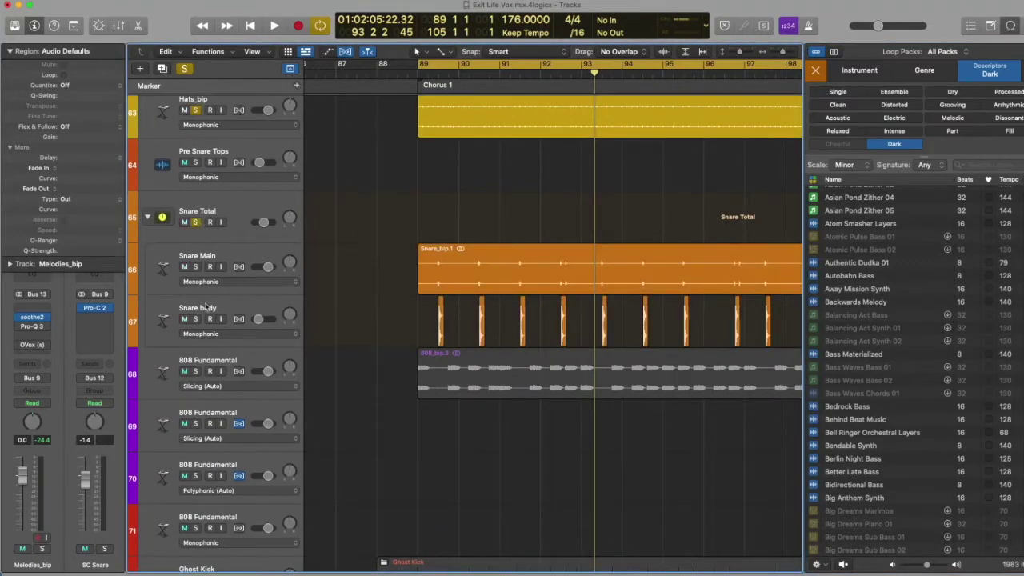
left_click(196, 371)
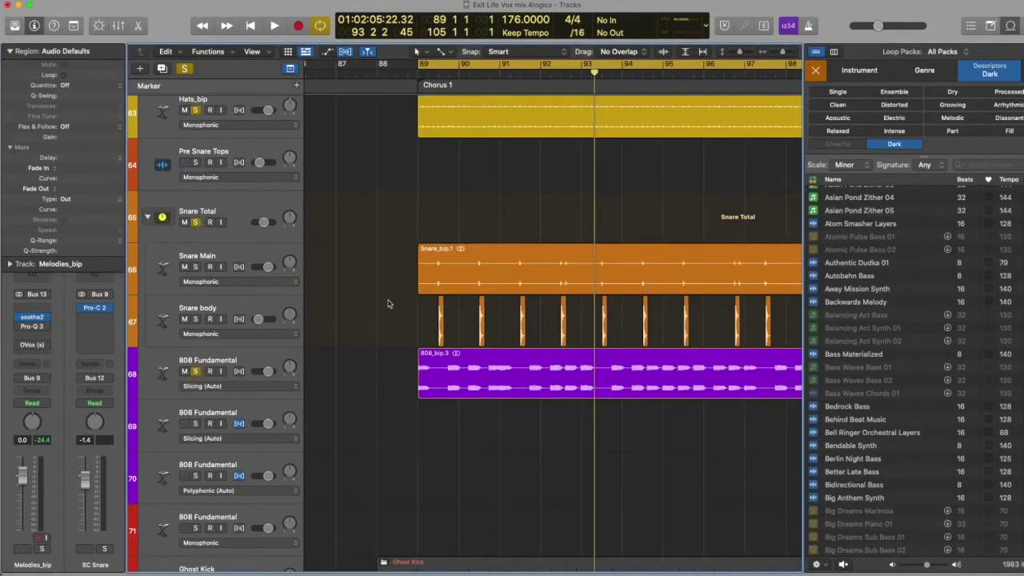
Step: Play the chorus from bar 89 and stop around bar 96
key("space")
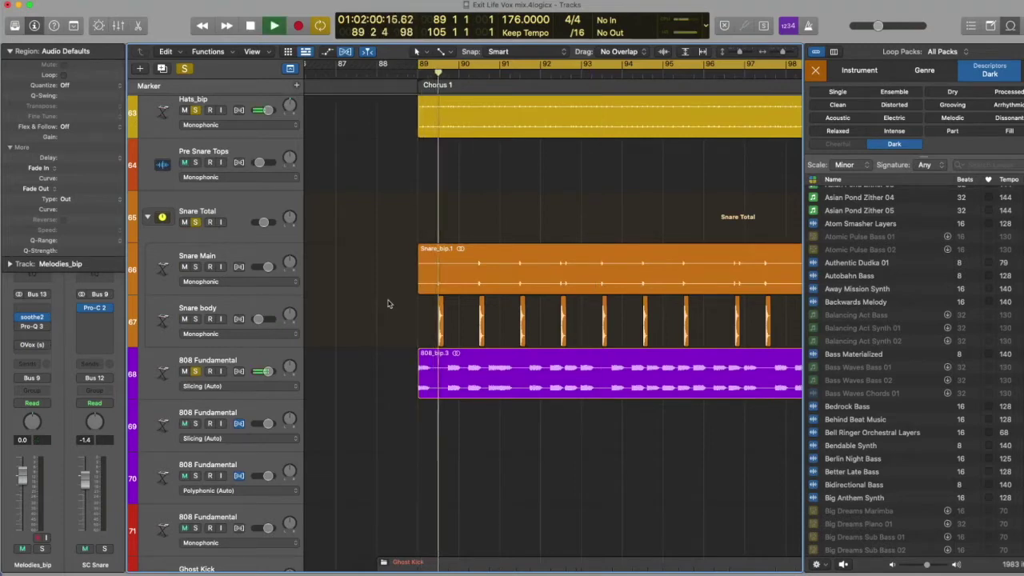
scroll(387, 304, "up", 5)
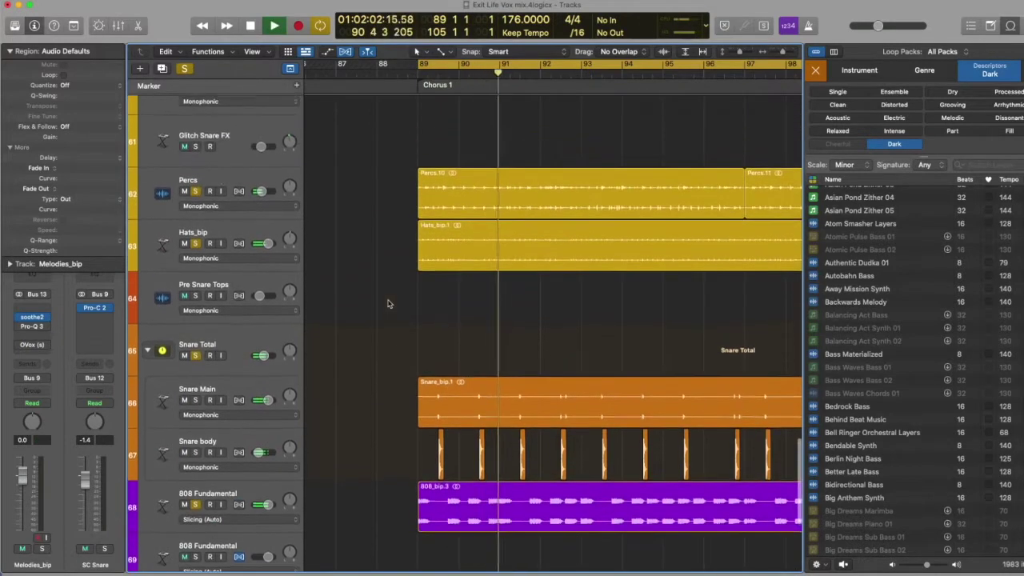
scroll(457, 323, "right", 2)
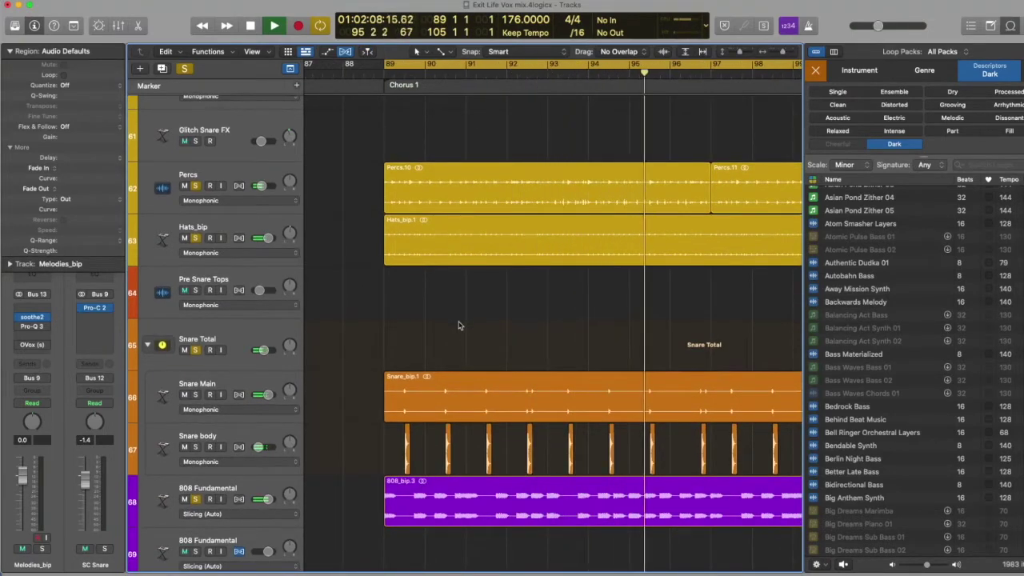
key("space")
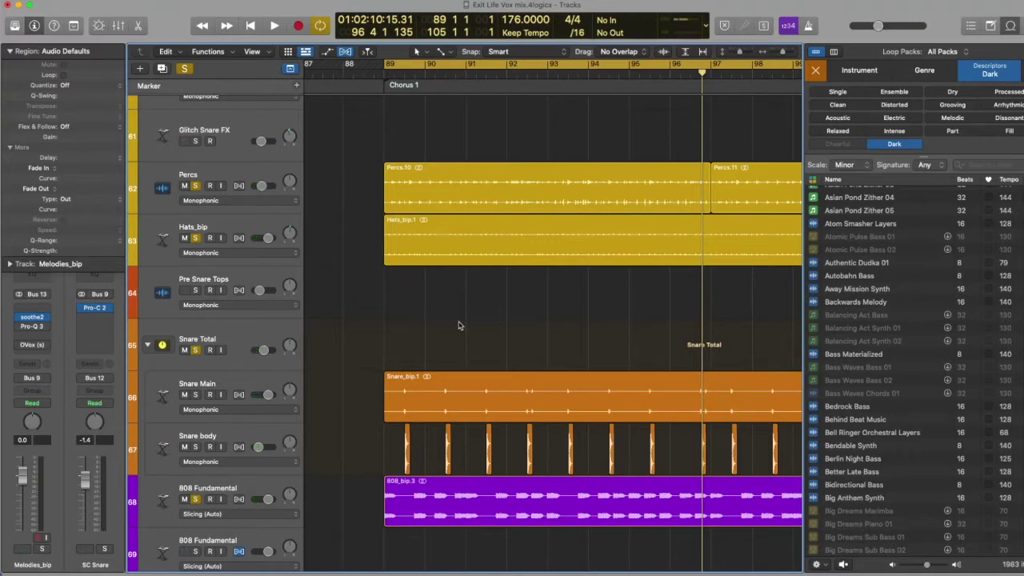
Step: Scroll up to the Melodies_bip track and solo it
scroll(622, 302, "up", 20)
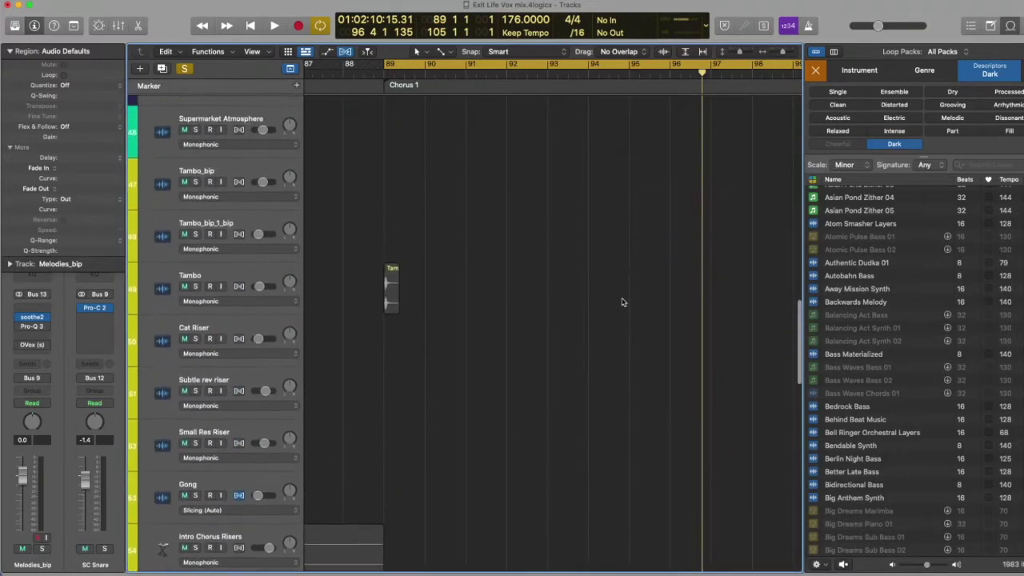
scroll(622, 301, "up", 3)
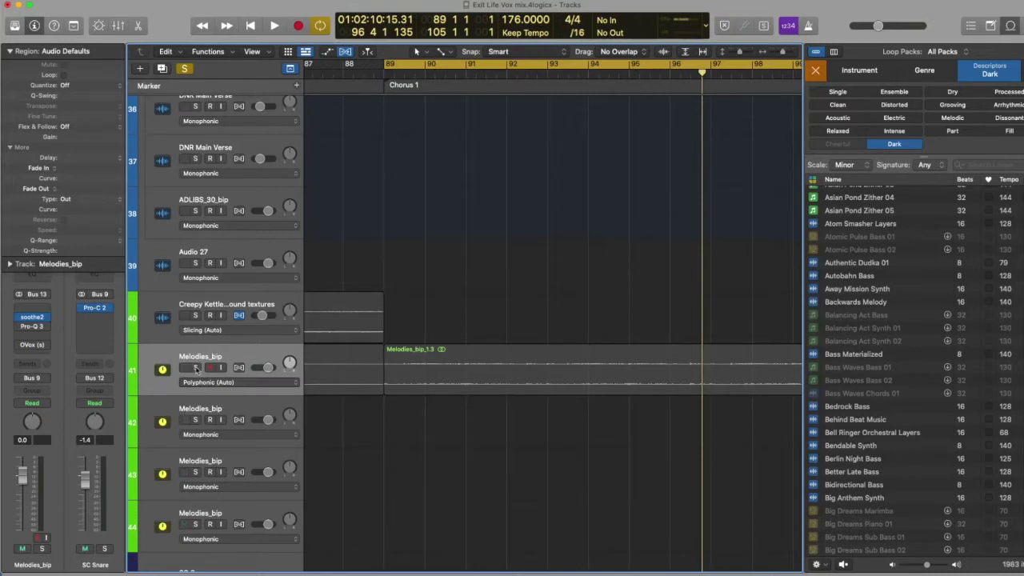
left_click(196, 369)
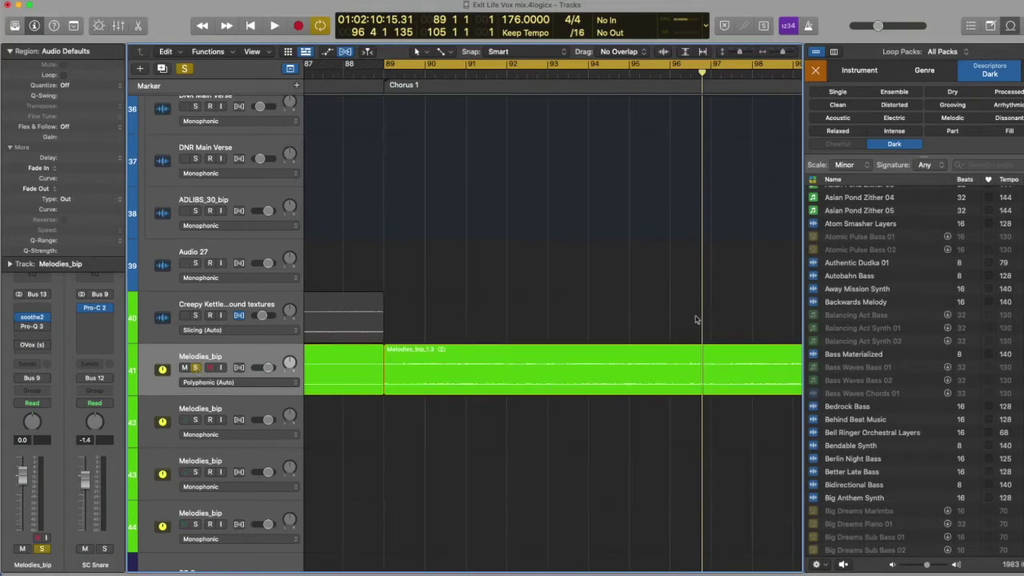
Step: Preview the Backwards Melody loop, then select the Melodies_bip_1.3 region and zoom out
left_click(886, 301)
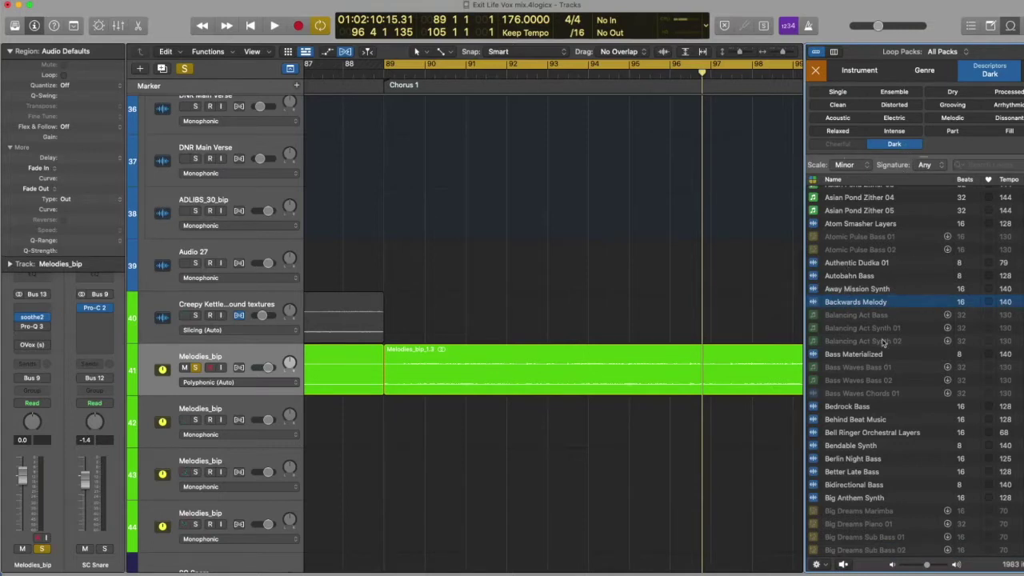
left_click(614, 345)
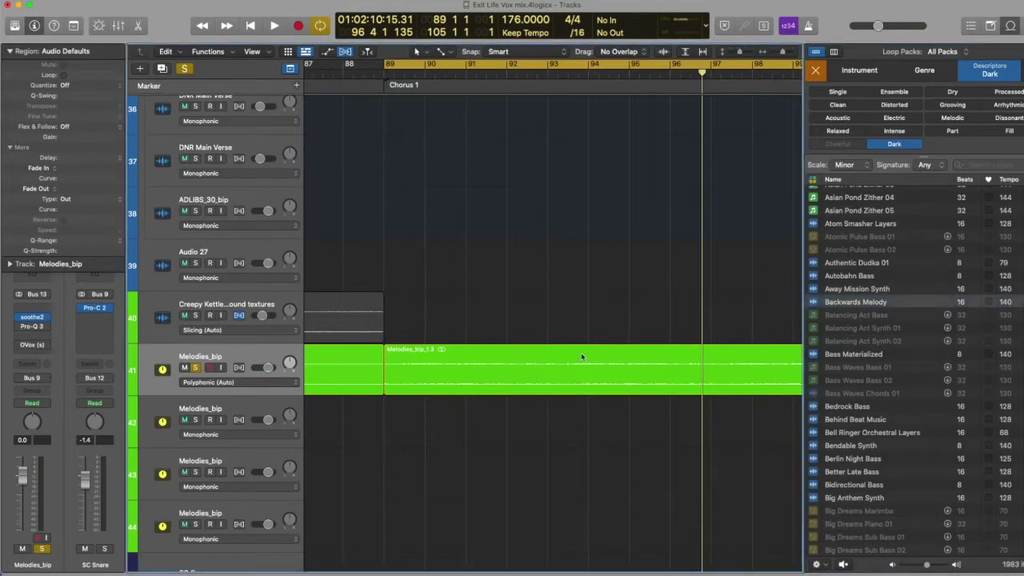
left_click(581, 357)
key("super+Left")
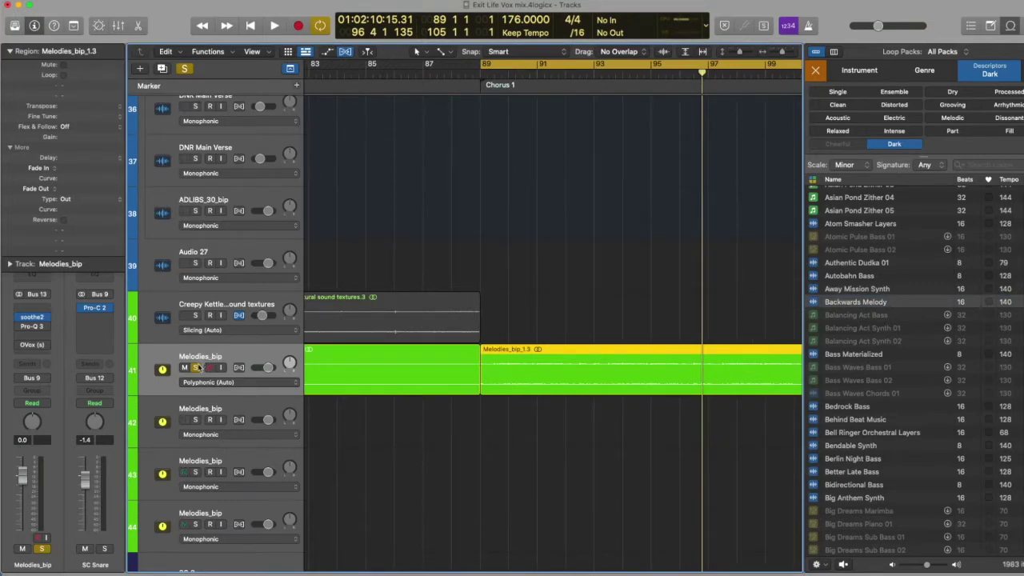
Step: Start playback from bar 89 and zoom out to show more bars
key("shift+space")
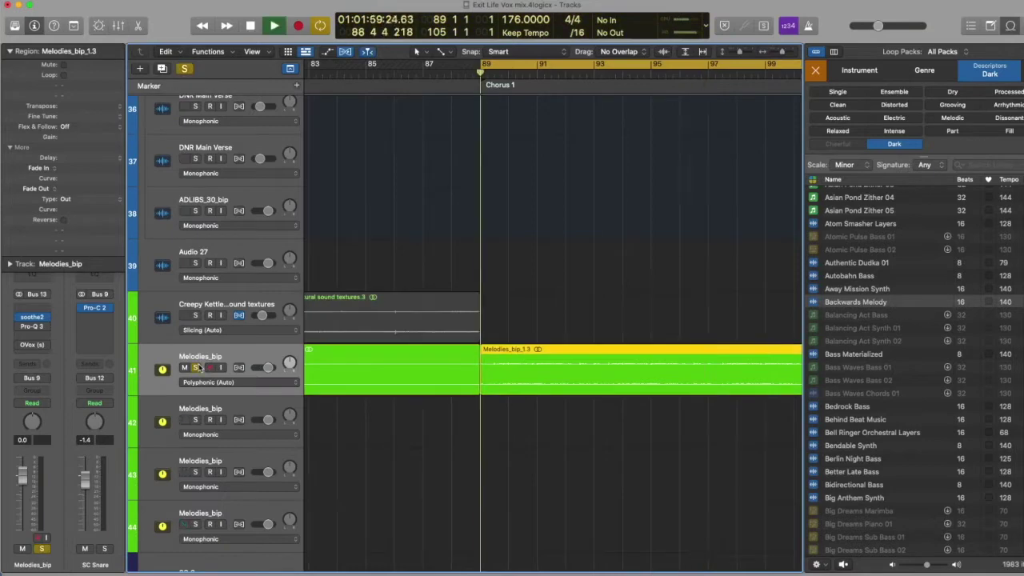
scroll(416, 343, "left", 5)
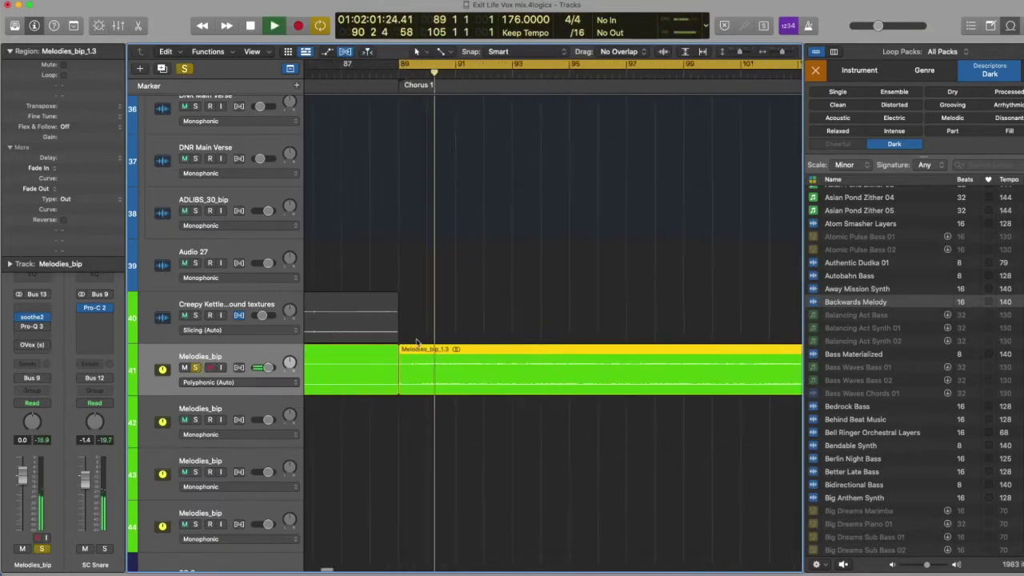
key("super+Left")
scroll(416, 342, "down", 10)
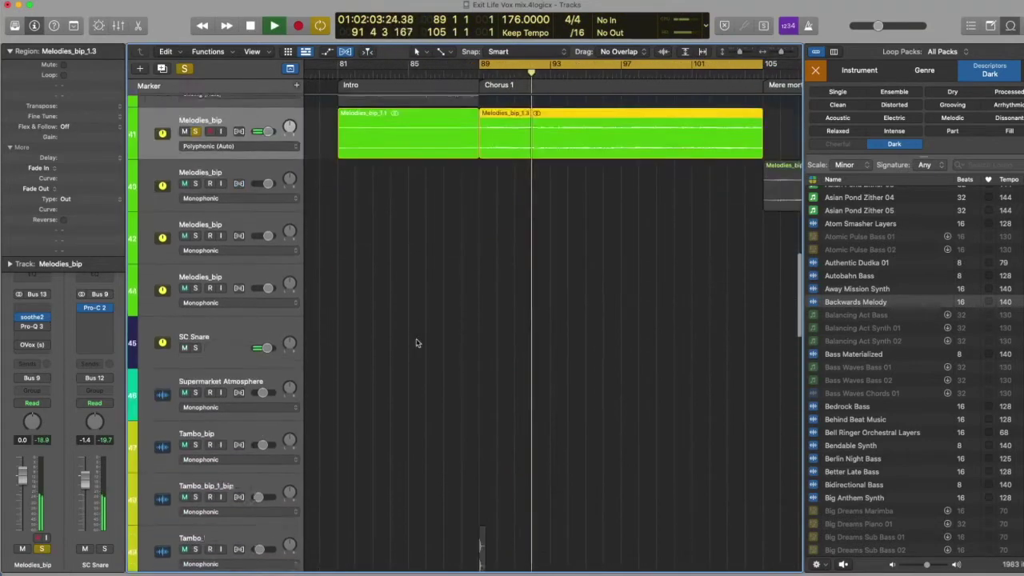
scroll(416, 343, "down", 16)
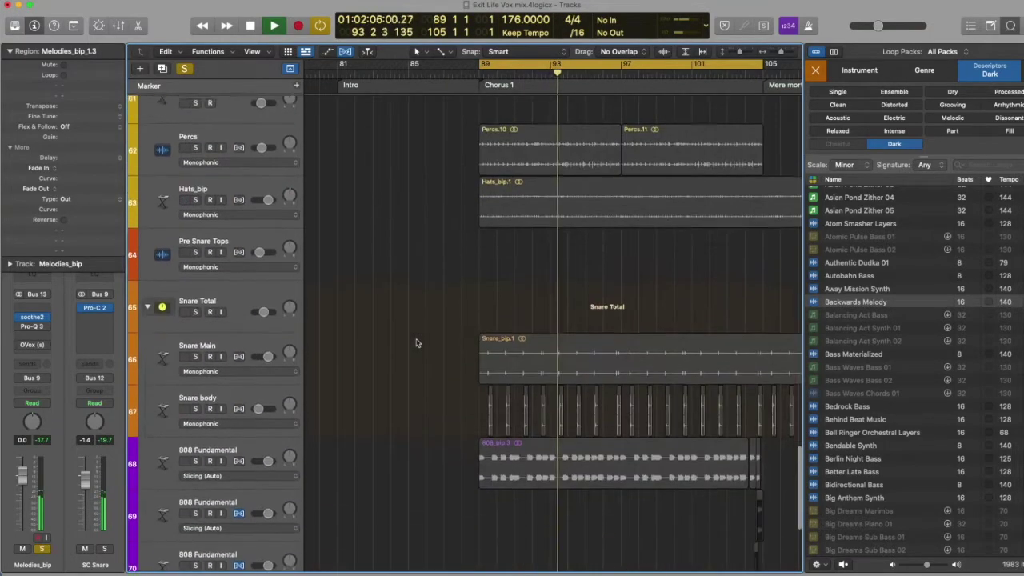
Step: Solo Percs, Hats_bip, Snare Total and 808 Fundamental, then replay the chorus
left_click_drag(194, 162, 195, 215)
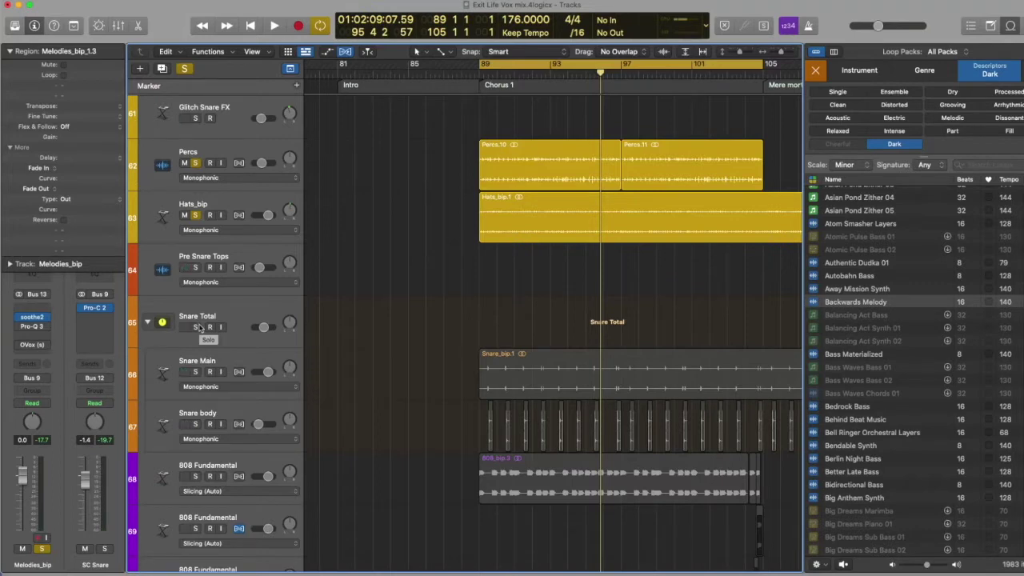
left_click(196, 327)
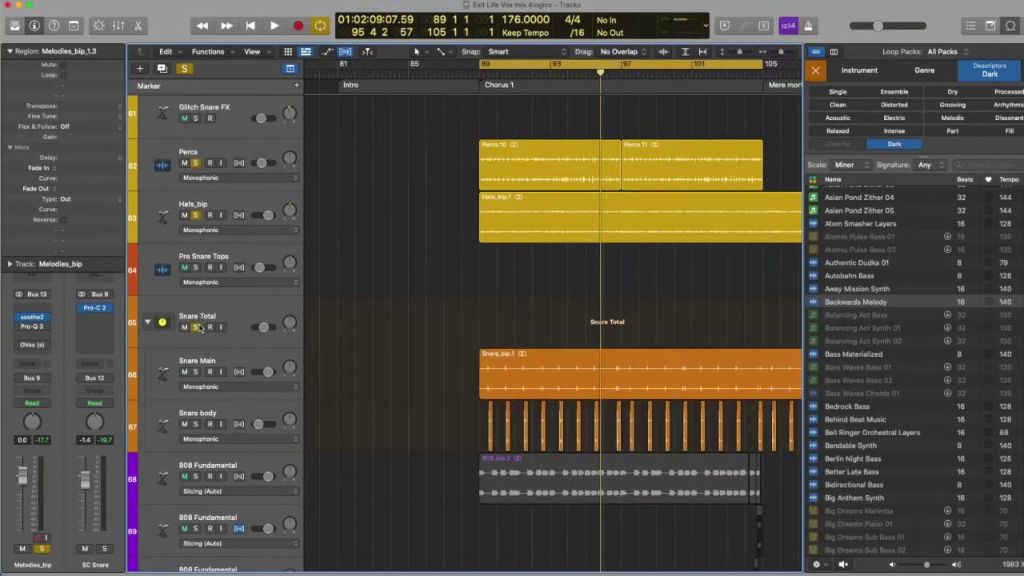
left_click(194, 477)
key("space")
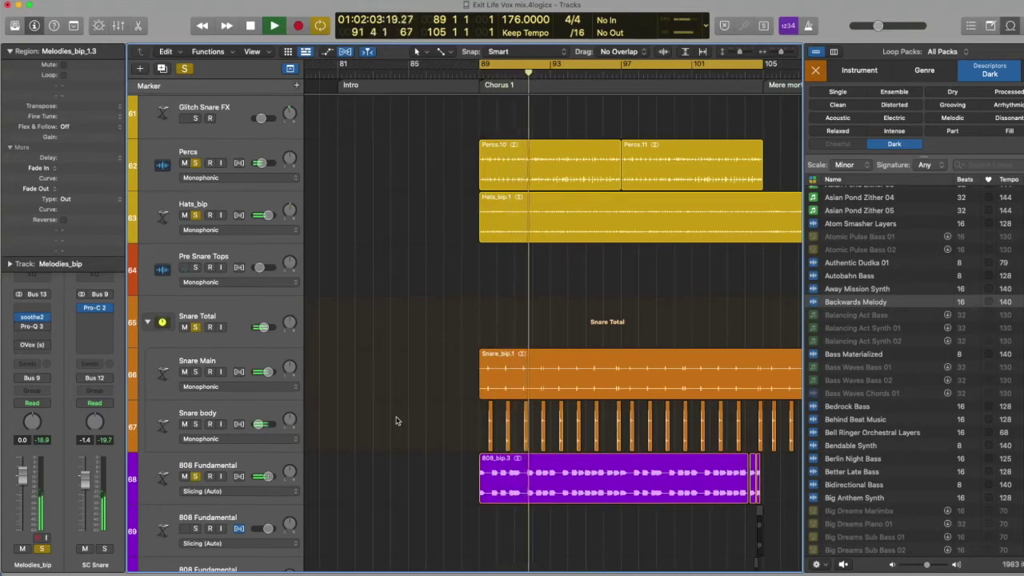
Step: Stop playback near bar 96 and zoom out over the whole arrangement
scroll(534, 317, "up", 5)
scroll(533, 317, "up", 15)
scroll(533, 316, "right", 4)
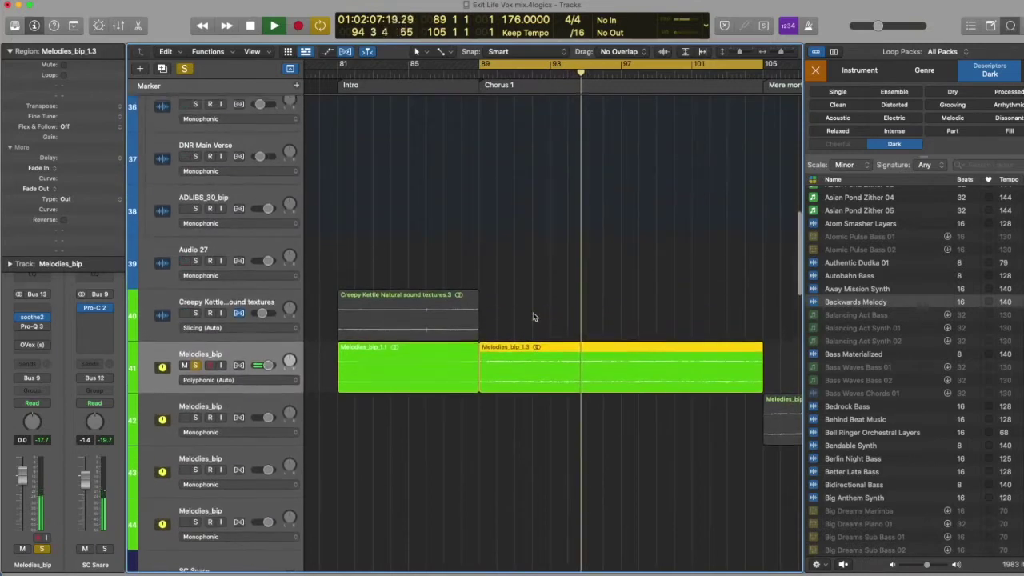
scroll(533, 316, "up", 1)
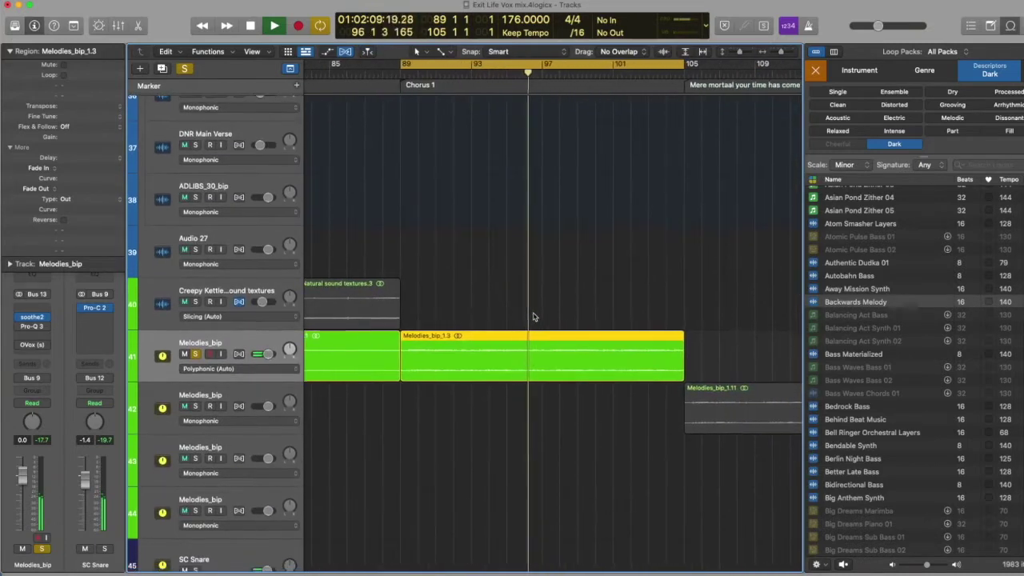
key("space")
key("z")
scroll(556, 164, "down", 1)
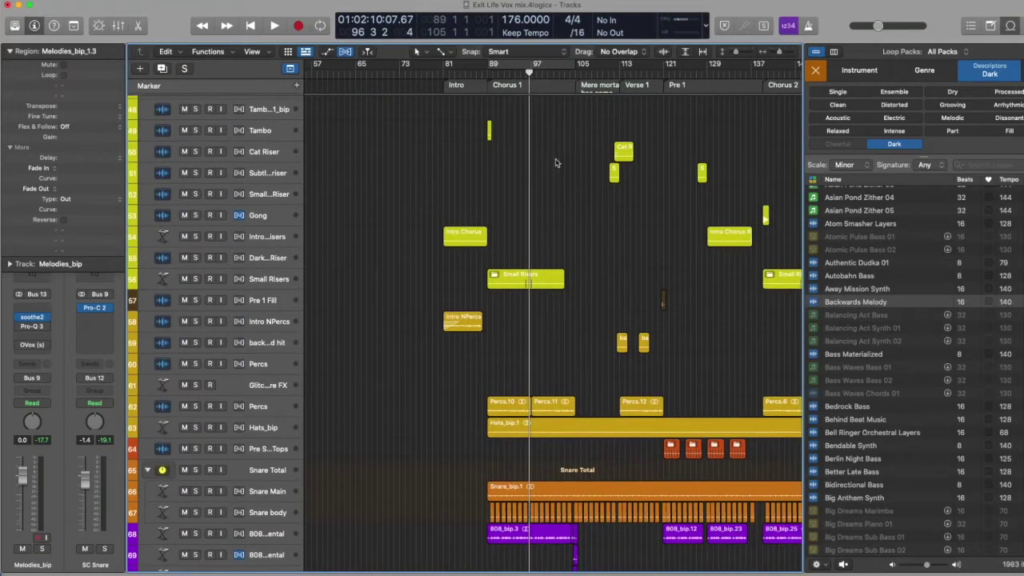
Step: Set a cycle range over bars 113–121
scroll(556, 163, "right", 2)
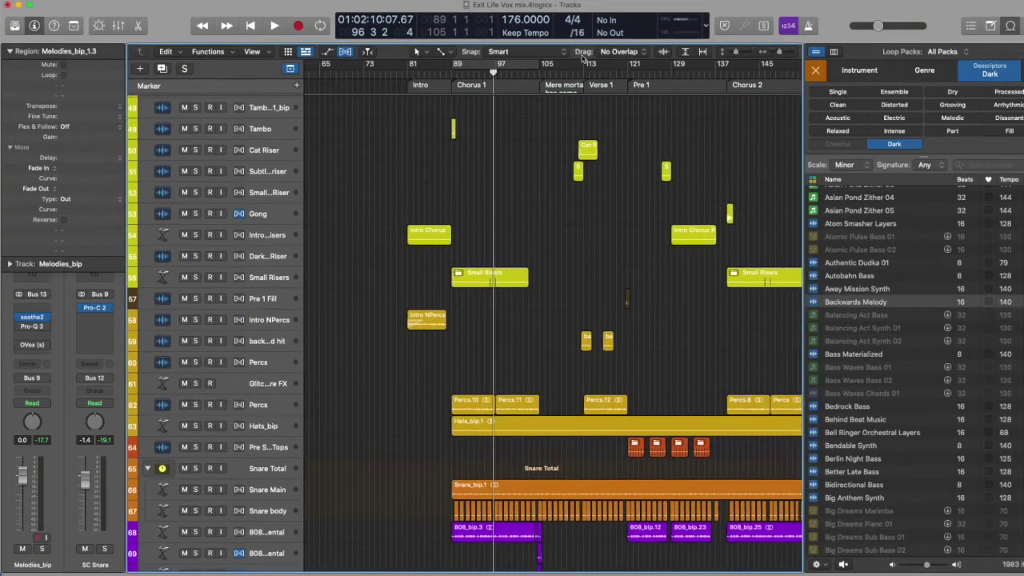
left_click_drag(590, 64, 644, 67)
scroll(604, 274, "down", 6)
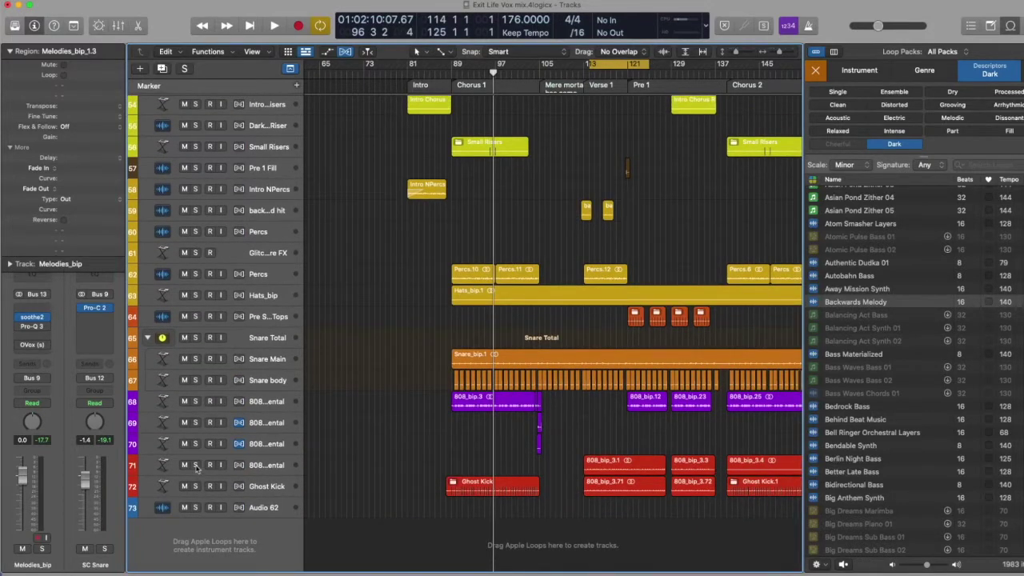
Step: Loop the range with the row-71 808 and Ghost Kick soloed, then unsolo Ghost Kick
left_click(196, 467)
left_click(198, 482)
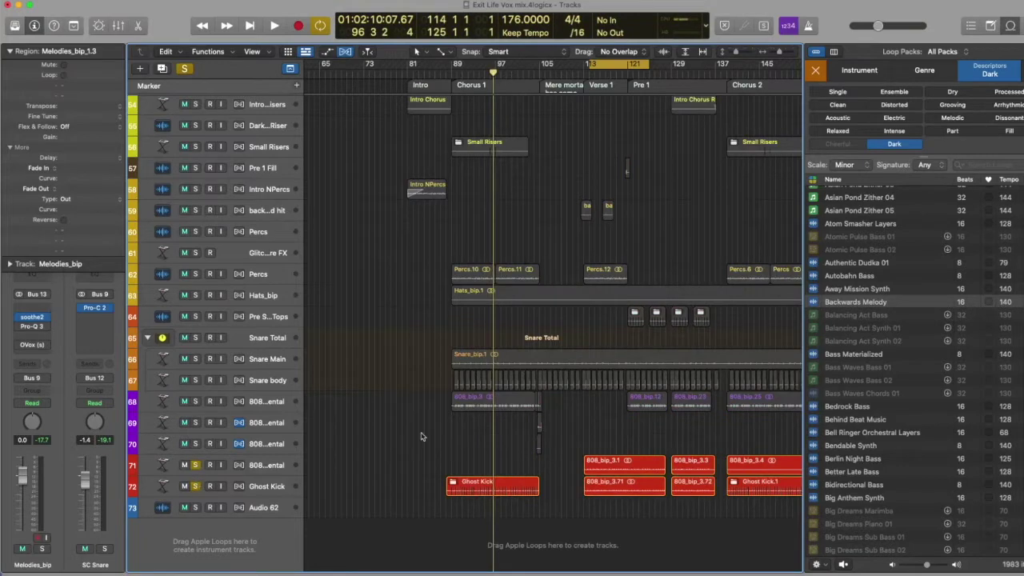
key("space")
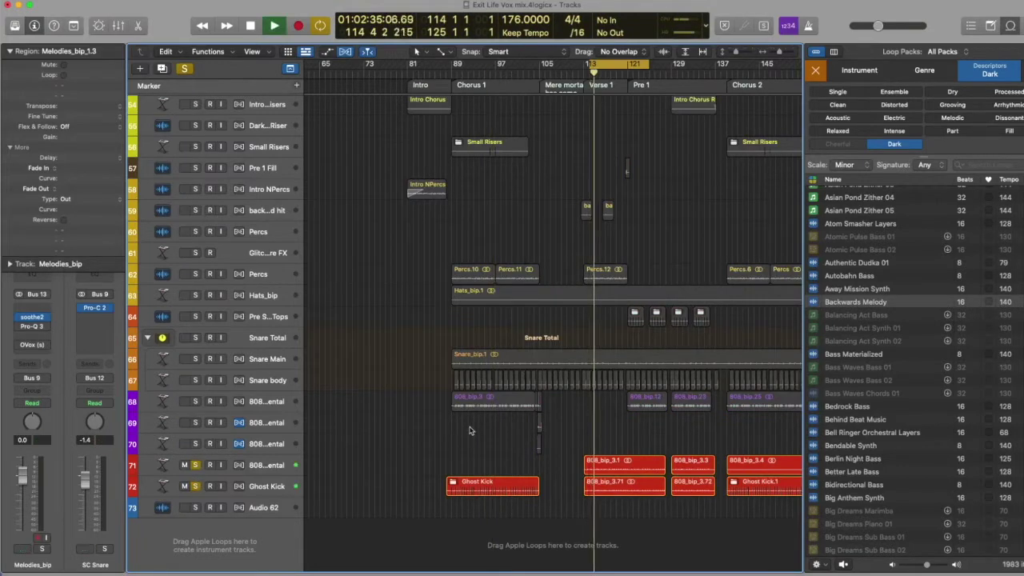
left_click(196, 486)
scroll(509, 437, "right", 3)
Step: Stop playback, draw a new cycle starting at bar 121, and play it
scroll(509, 438, "right", 3)
scroll(512, 400, "up", 10)
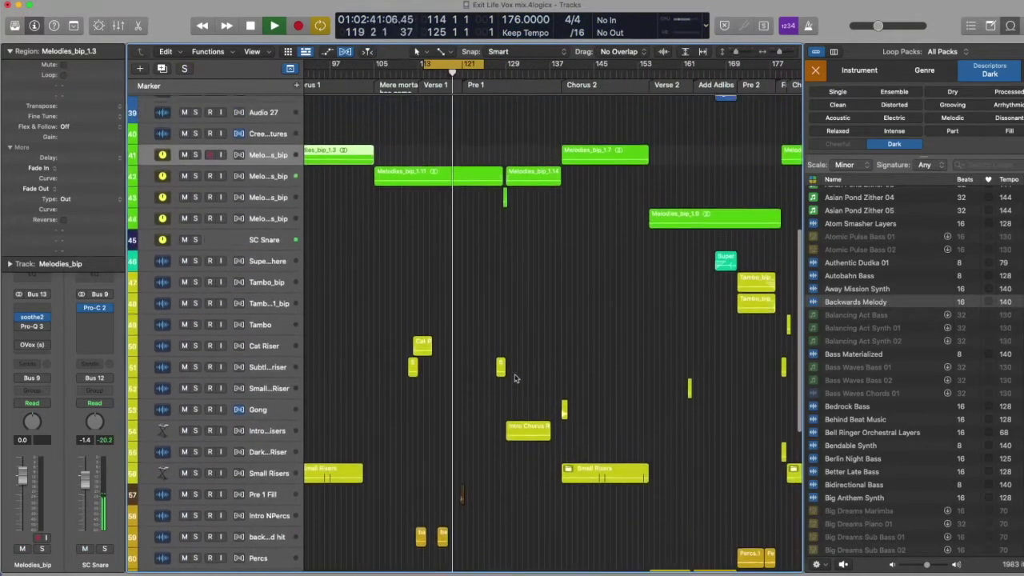
scroll(514, 378, "up", 1)
key("space")
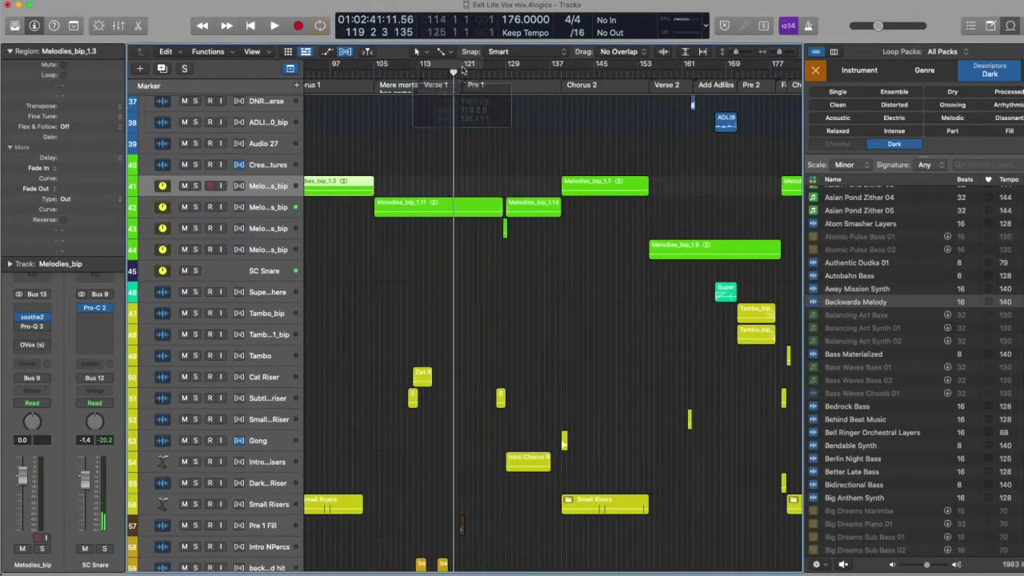
left_click_drag(461, 69, 549, 69)
key("space")
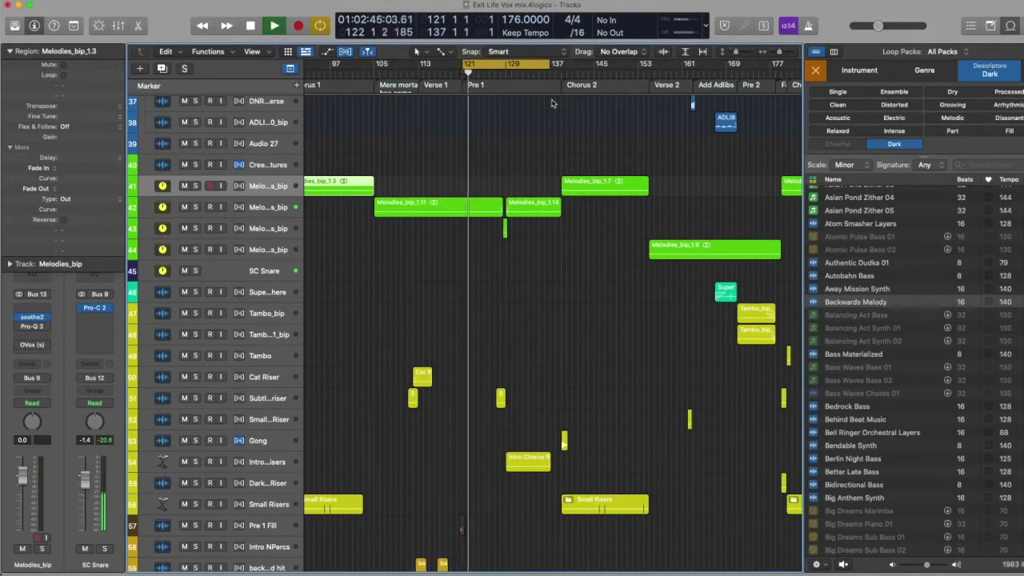
Step: Select the second Melodies_bip track, stop playback, and make the track rows taller
left_click(270, 208)
key("space")
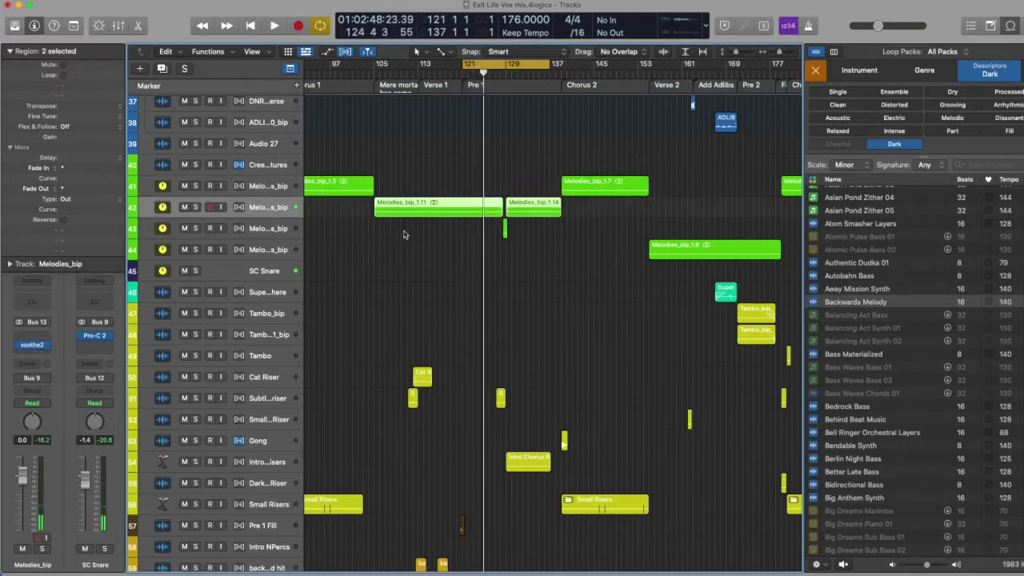
key("super+Down")
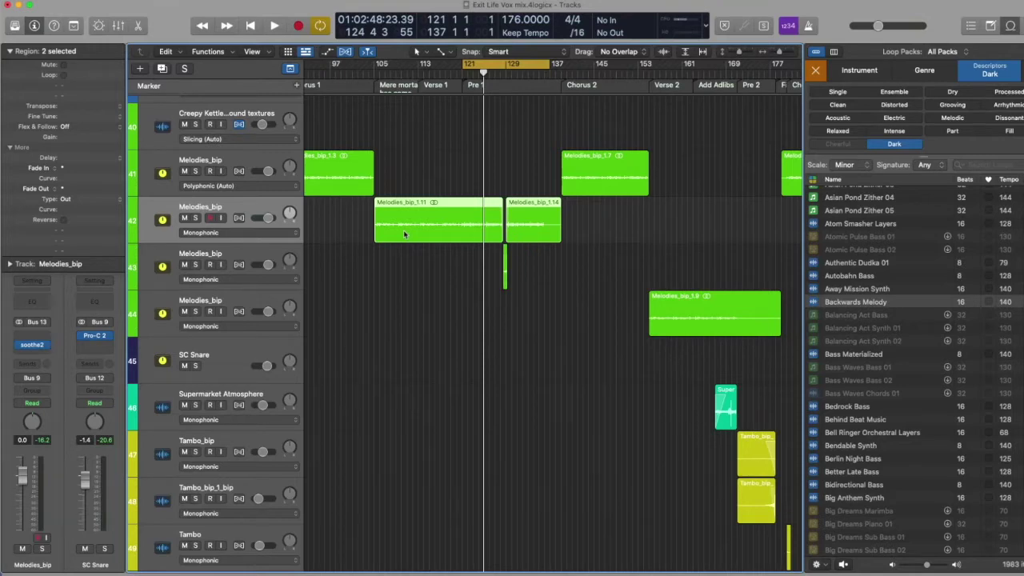
Step: Select the first Melodies_bip track and reset the cycle to bars 101–122
left_click(271, 161)
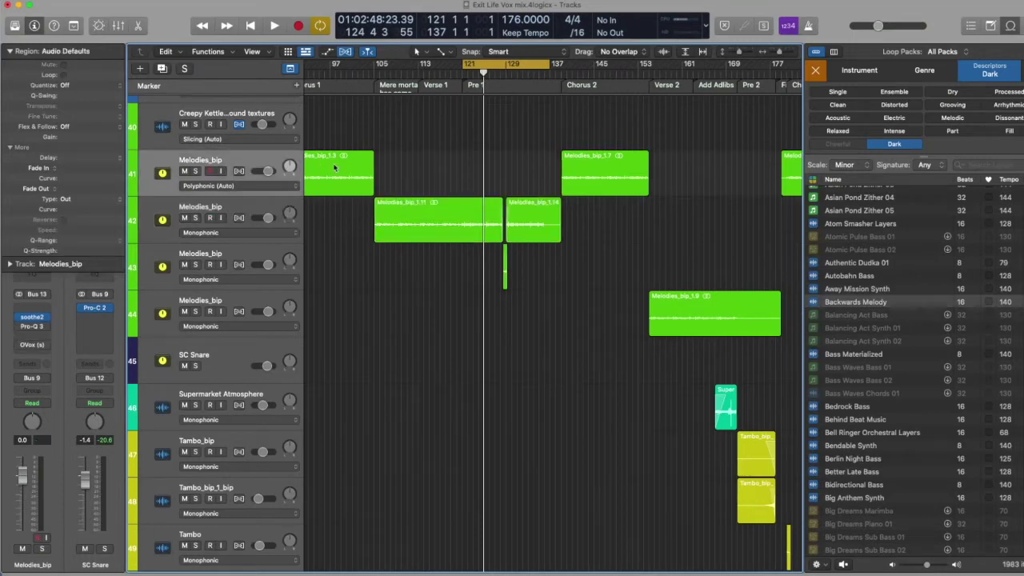
scroll(384, 169, "left", 5)
left_click_drag(458, 67, 579, 67)
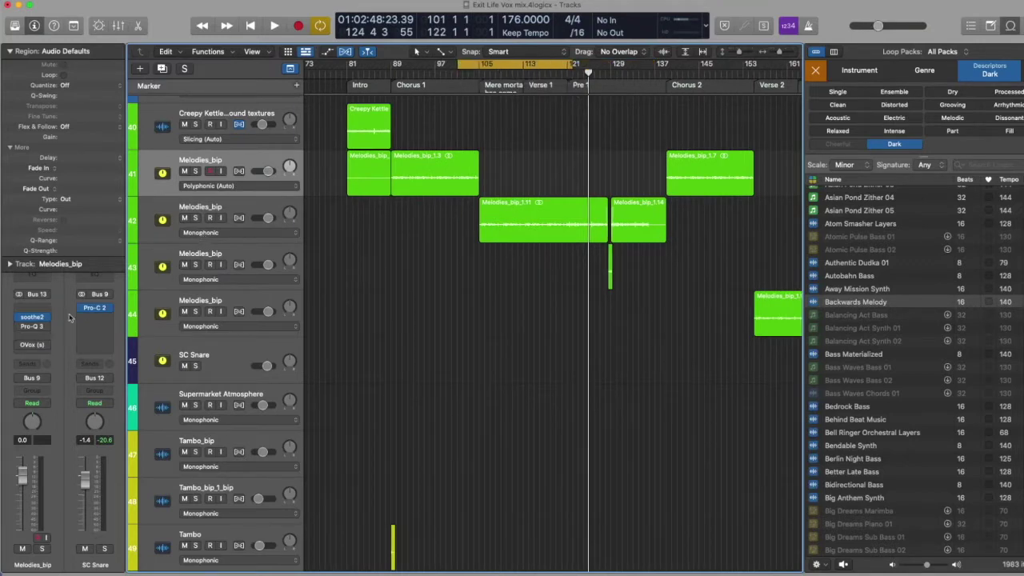
Step: Enable the OVox insert on Melodies_bip and open its plug-in window beside the tracks
left_click(21, 345)
left_click(38, 345)
left_click(33, 346)
left_click(34, 347)
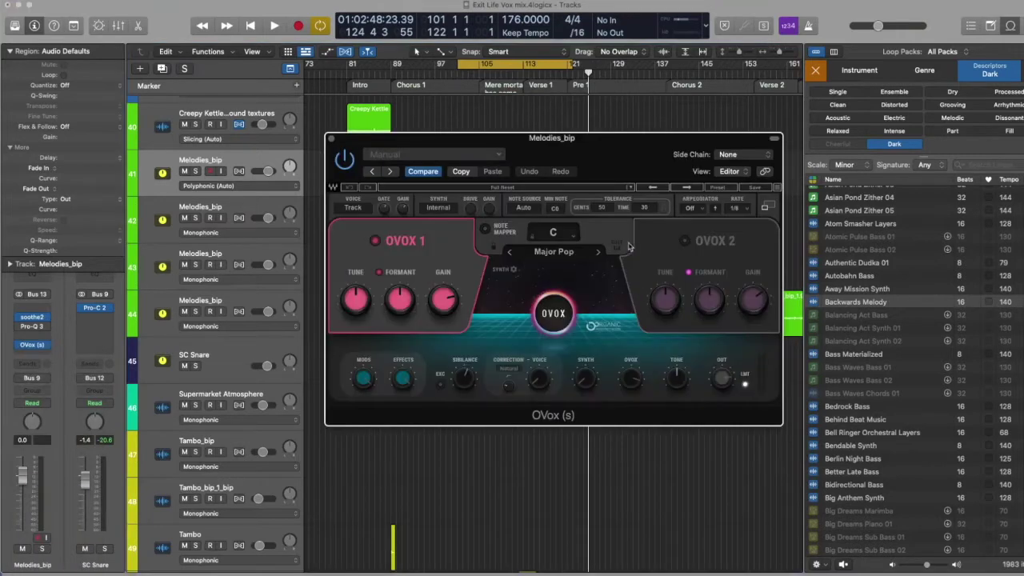
left_click_drag(577, 147, 734, 144)
Step: Play the loop with Melodies_bip soloed, then stop and close the OVox window
key("space")
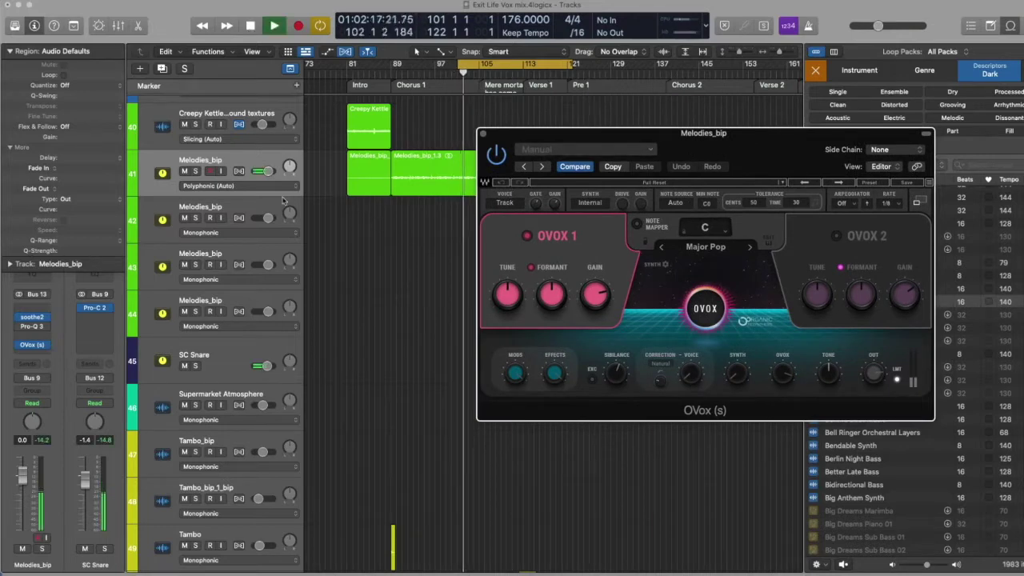
left_click(195, 171)
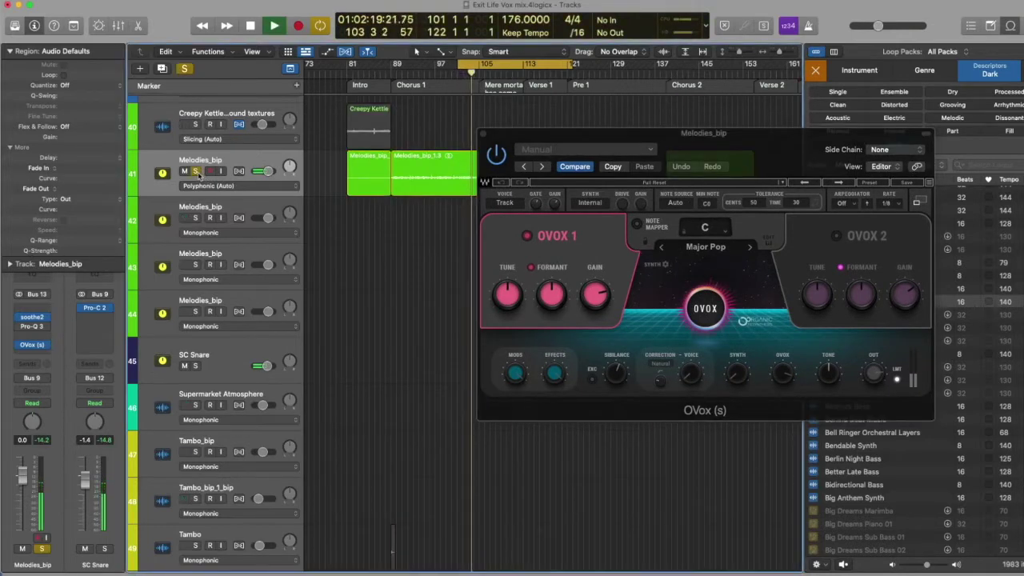
left_click(543, 152)
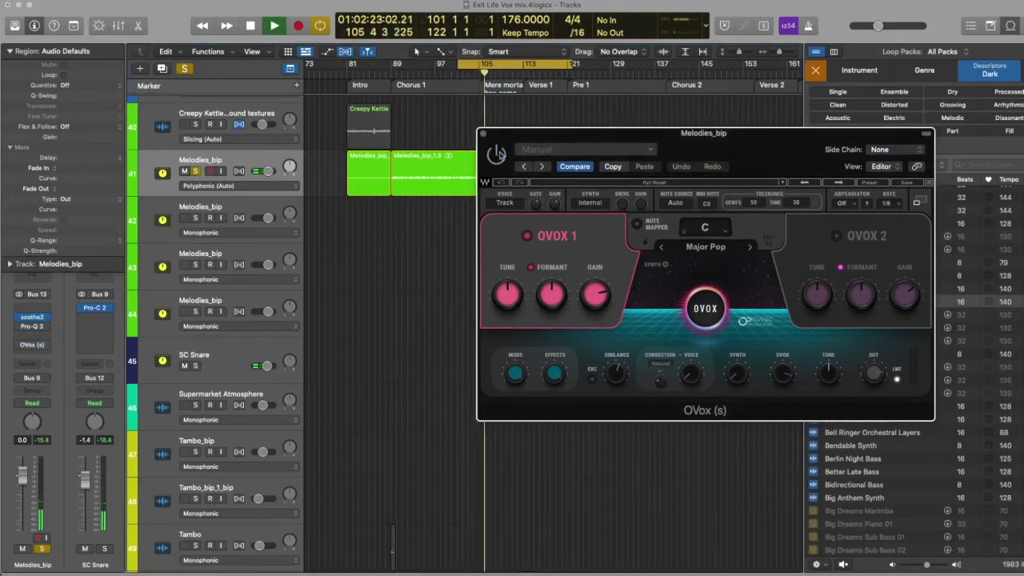
key("space")
left_click(483, 133)
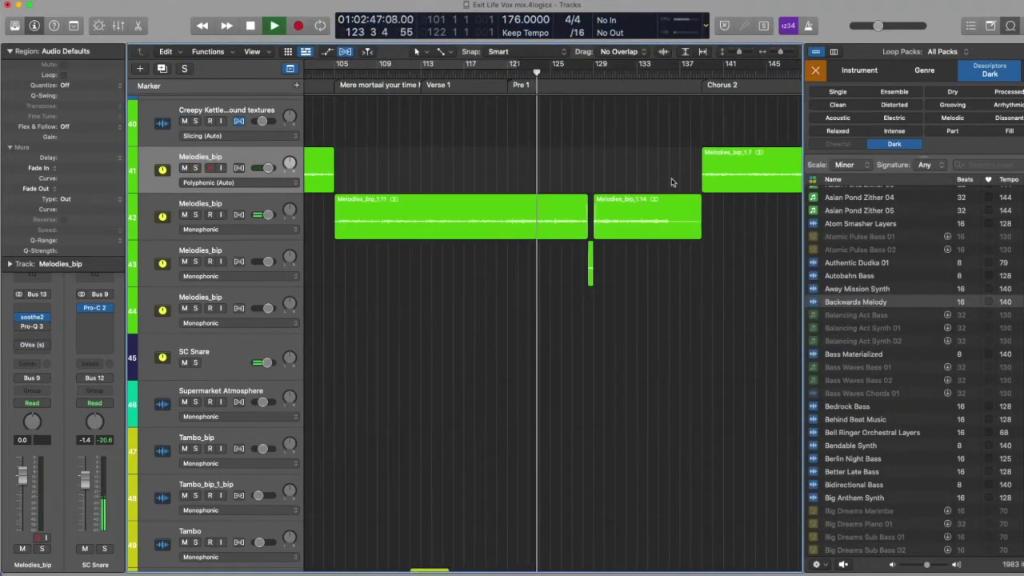
key("space")
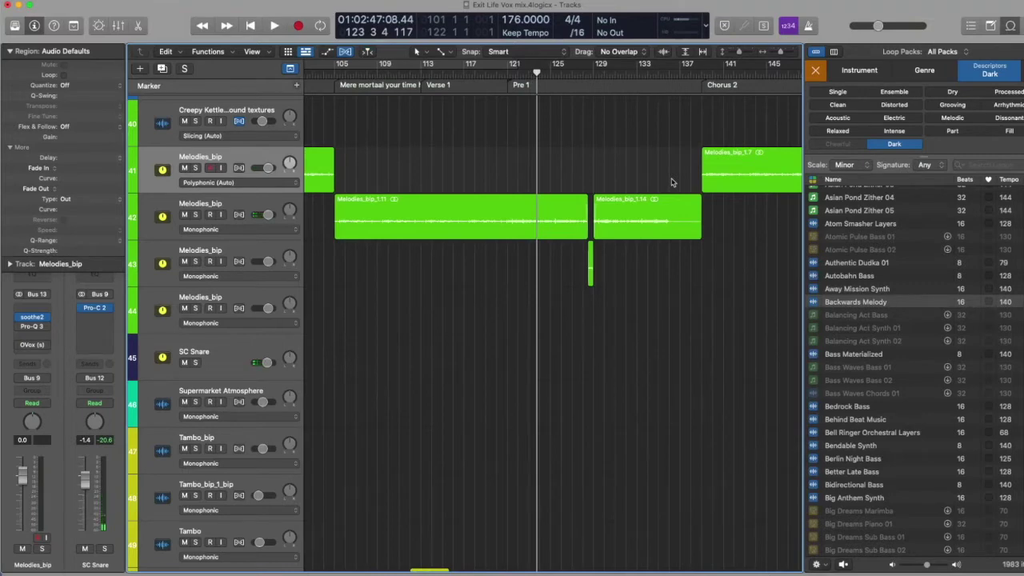
Step: Loop and play the bars 135–144 leading into Chorus 2, then zoom out
scroll(671, 183, "right", 5)
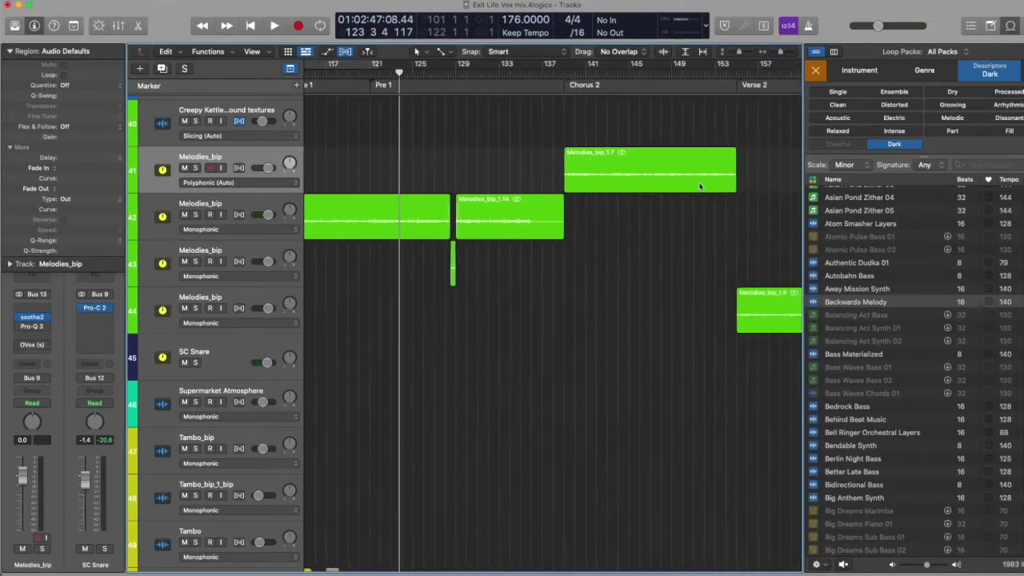
left_click(521, 69)
key("space")
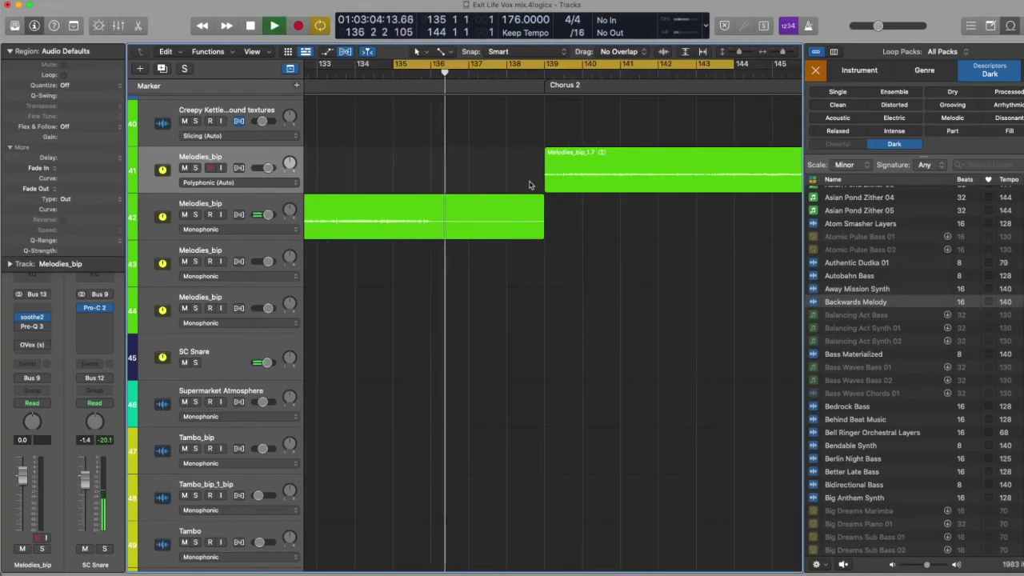
key("space")
key("super+Left")
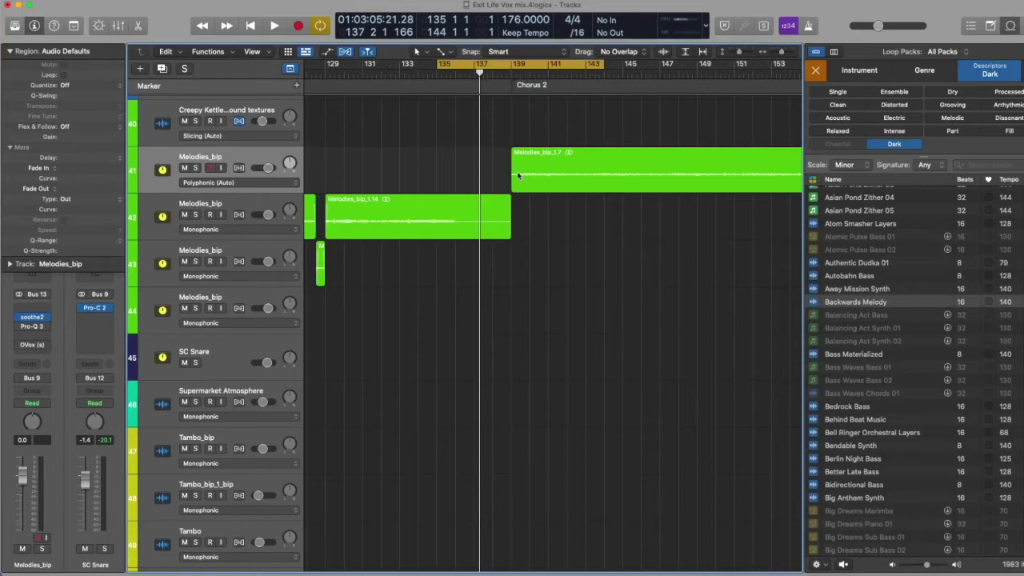
Step: Turn Cycle off and move the playhead to bar 155 at Verse 2
left_click(543, 65)
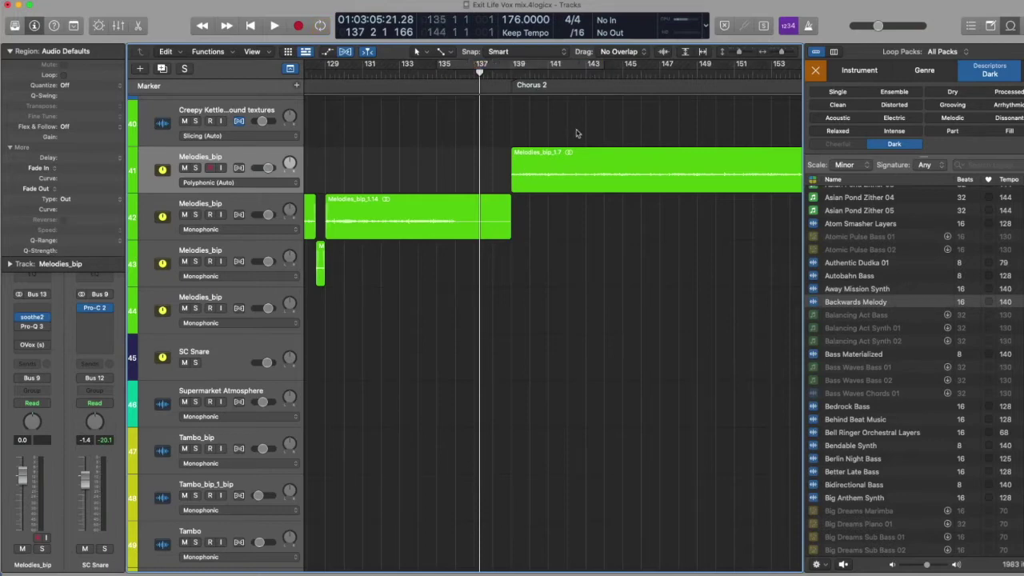
scroll(663, 167, "down", 10)
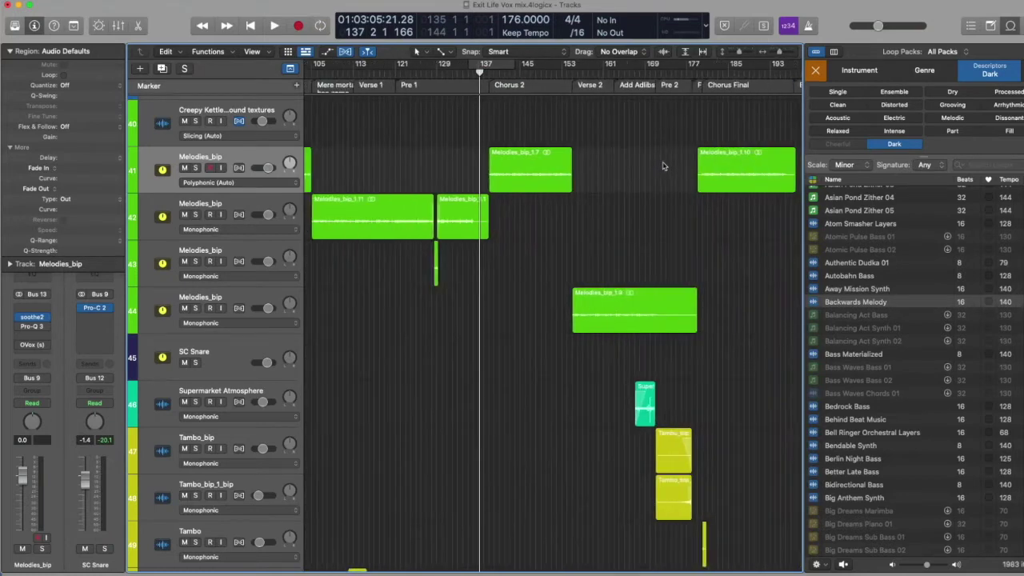
scroll(545, 159, "down", 1)
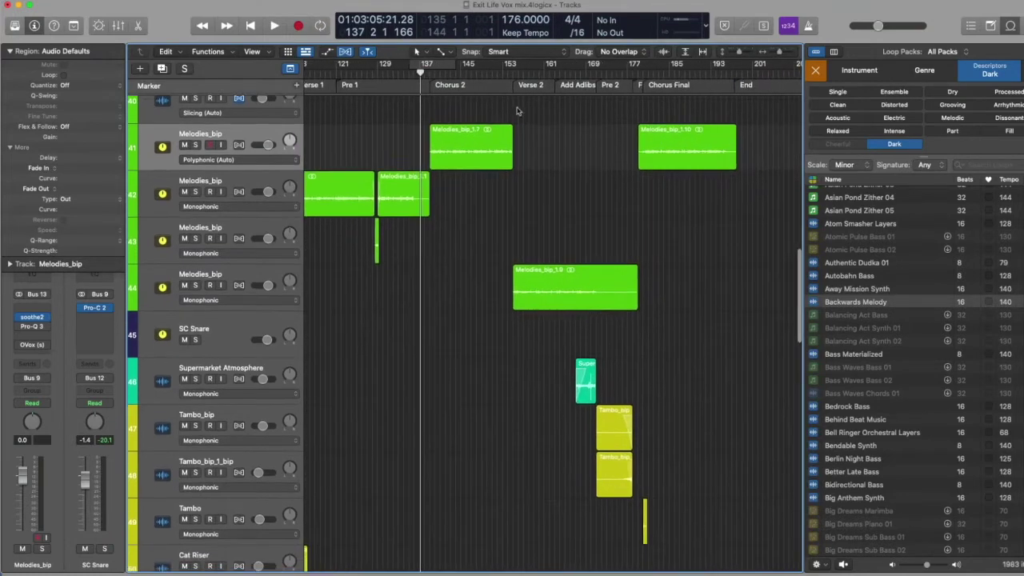
left_click_drag(420, 72, 512, 73)
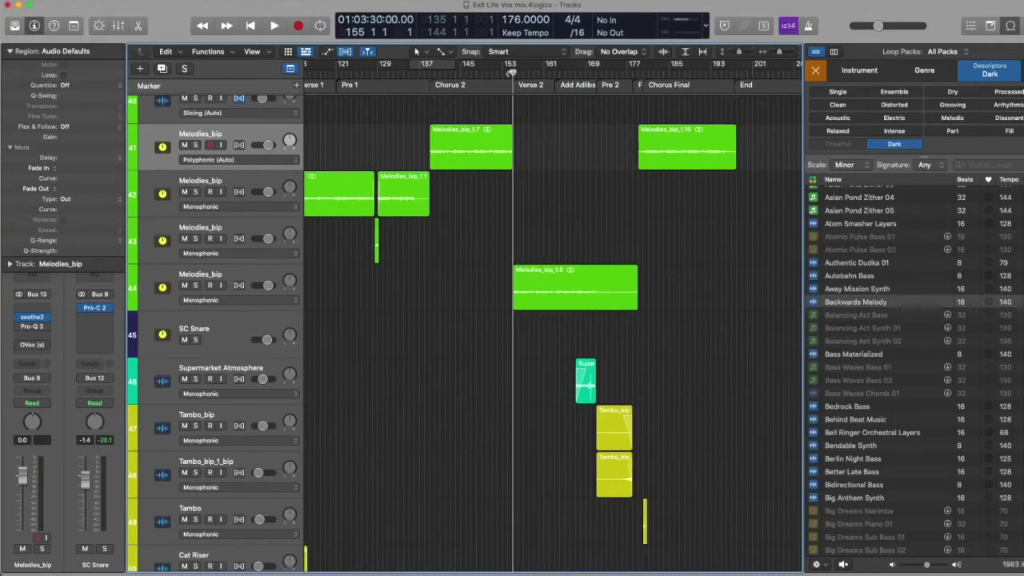
Step: Solo track 44 Melodies_bip and play it alone through Verse 2, then stop
left_click(230, 273)
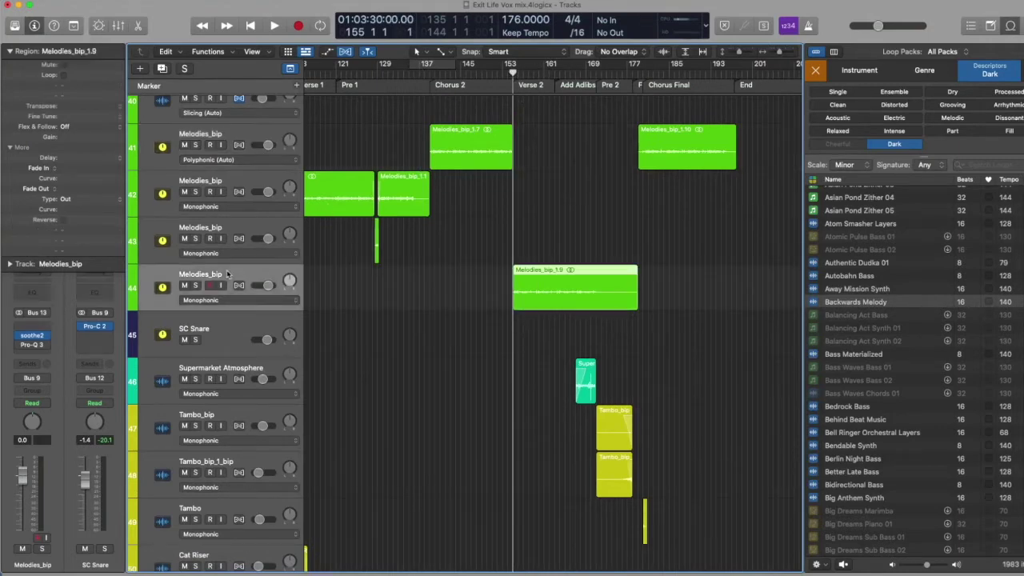
left_click(210, 285)
left_click(196, 287)
key("space")
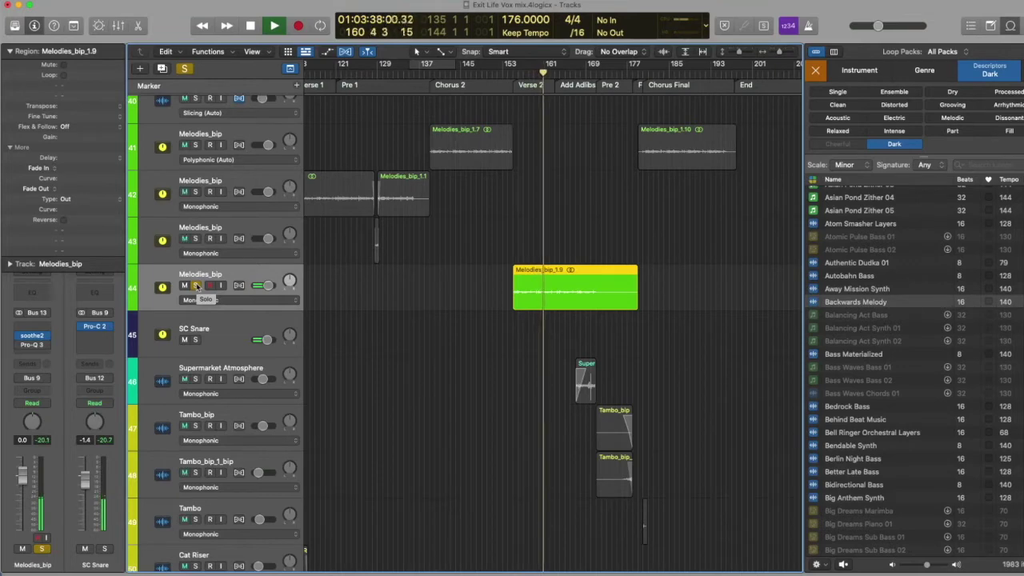
left_click(377, 286)
key("space")
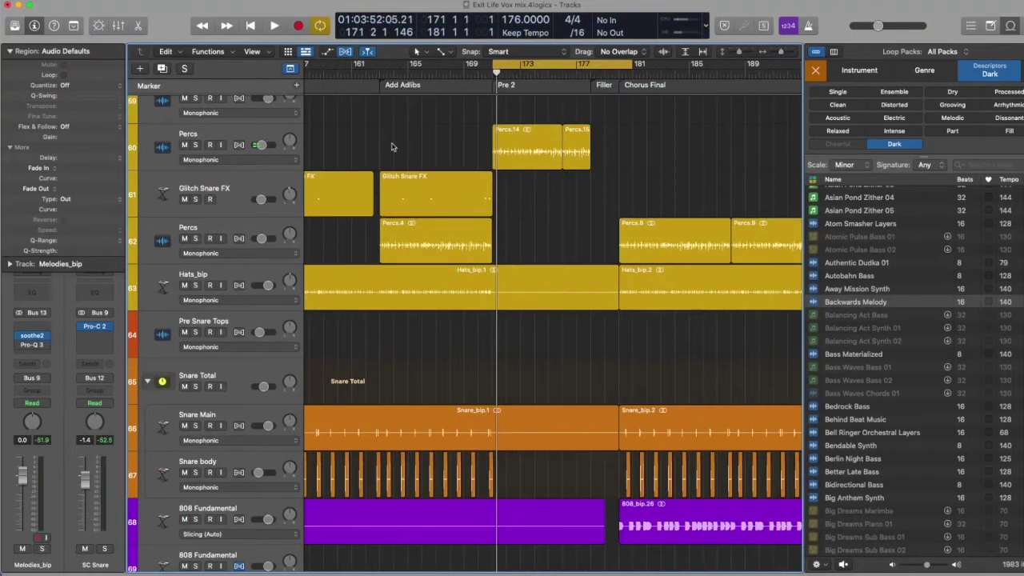
Step: Play the percussion, snare and 808 parts from bar 171 into Pre 2, then stop
key("space")
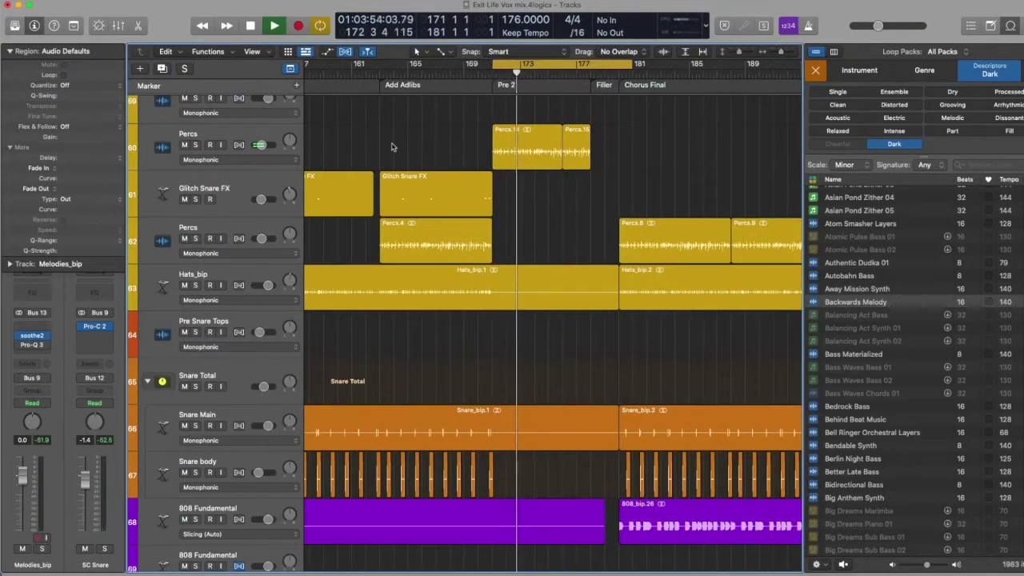
key("space")
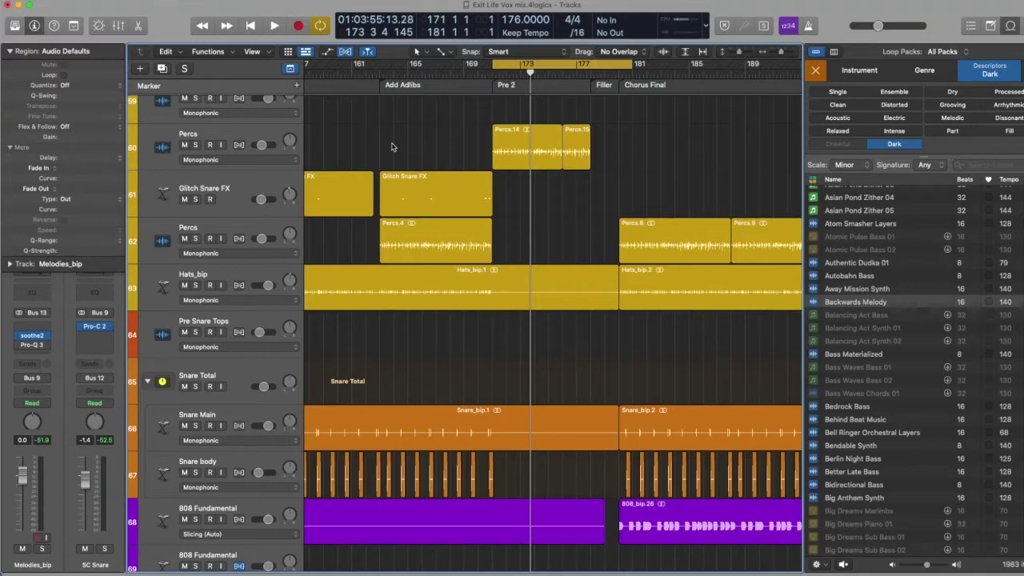
Step: Zoom out the arrangement and loop playback over the intro through Chorus 1
key("super+Up")
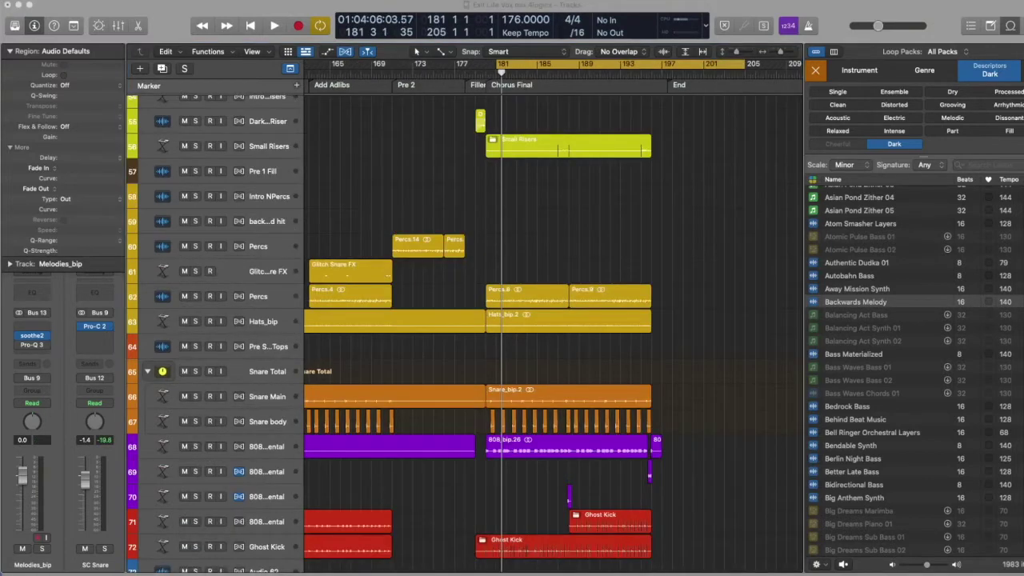
key("super+Left")
key("super+Left")
key("super+Left")
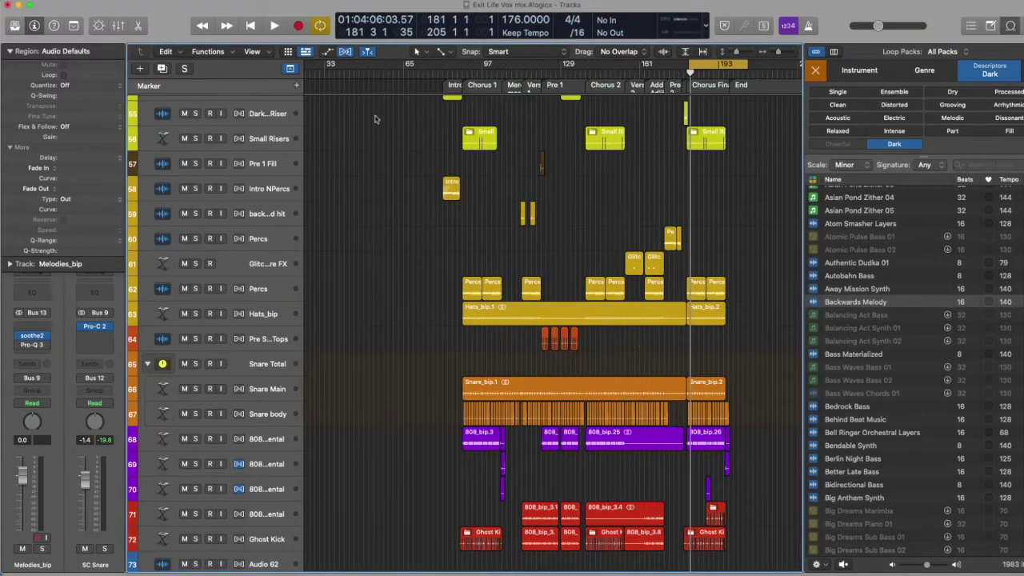
left_click_drag(442, 69, 541, 69)
key("space")
key("space")
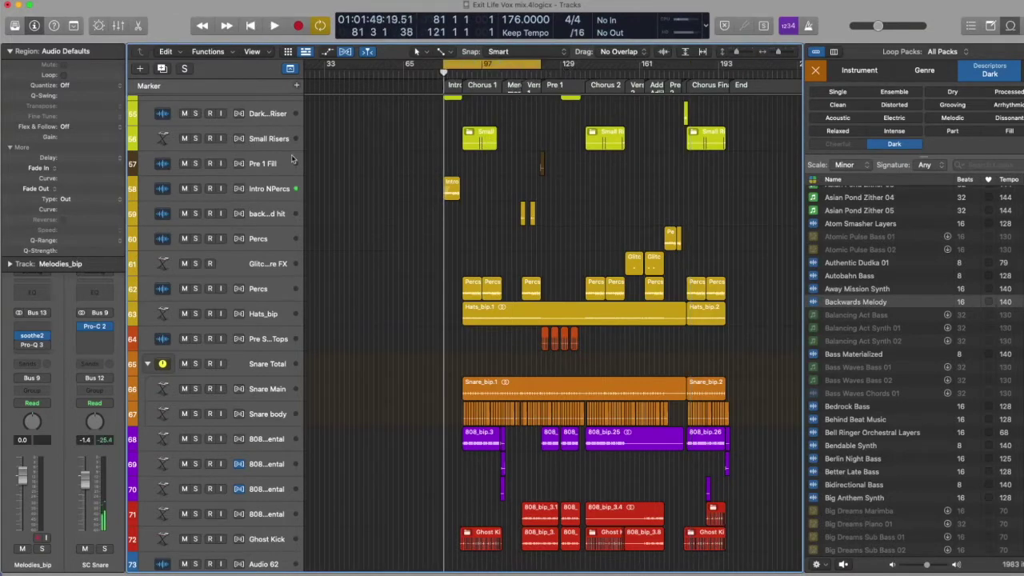
Step: Audition the Intro NPercs track soloed, then stop playback and unsolo it
scroll(264, 176, "up", 1)
left_click(196, 213)
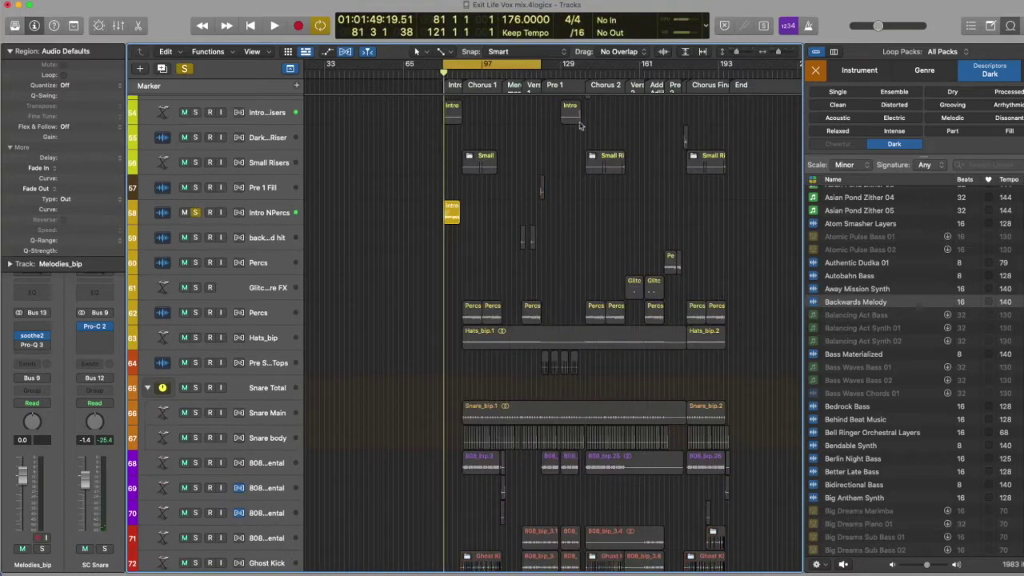
key("space")
scroll(480, 192, "up", 5)
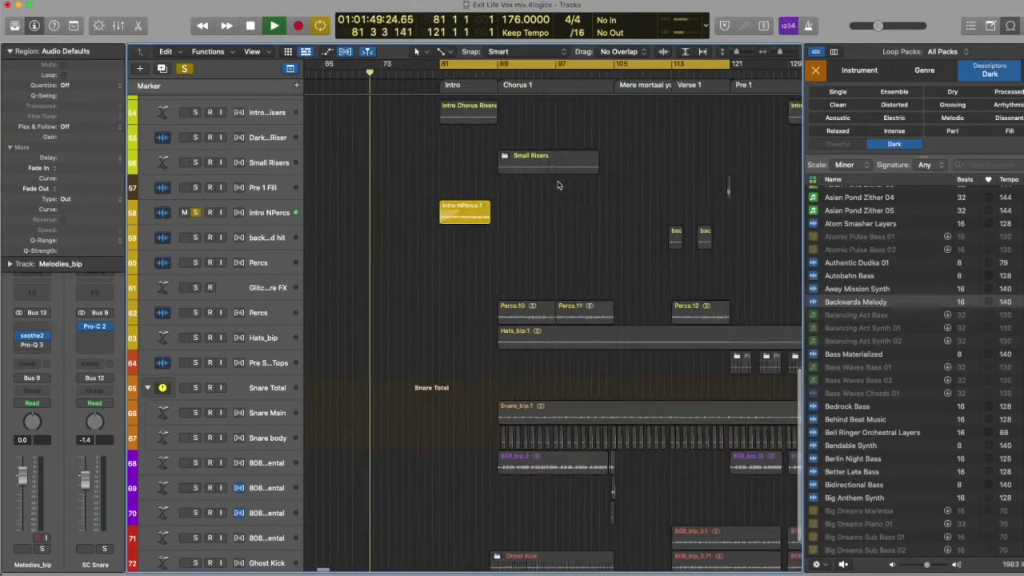
key("space")
left_click(197, 213)
Step: Scroll the view left toward the EXIT. LIFE project folder
scroll(752, 221, "left", 5)
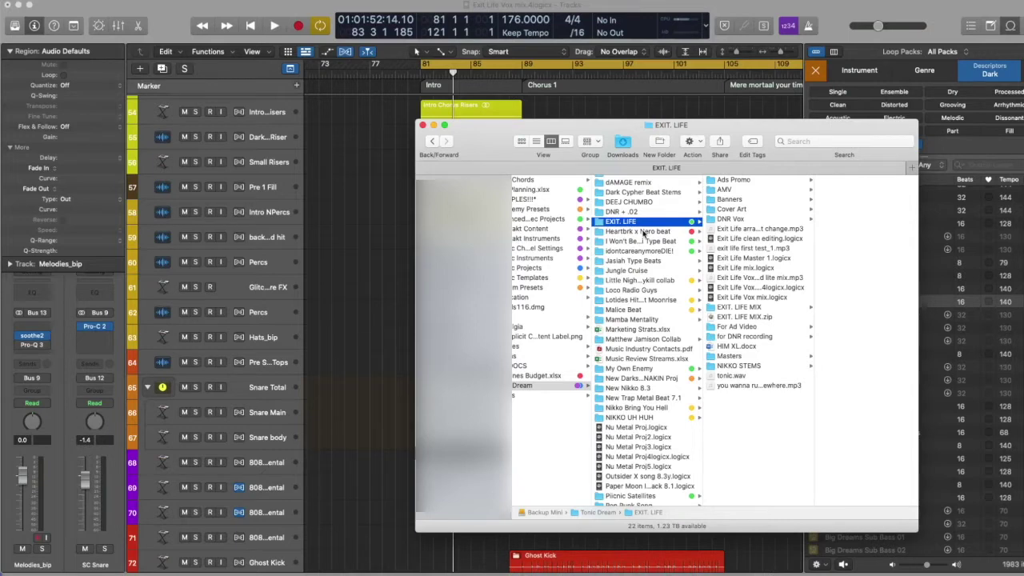
Step: Scroll the folder list and open the Picnic Satellites folder
scroll(659, 328, "down", 5)
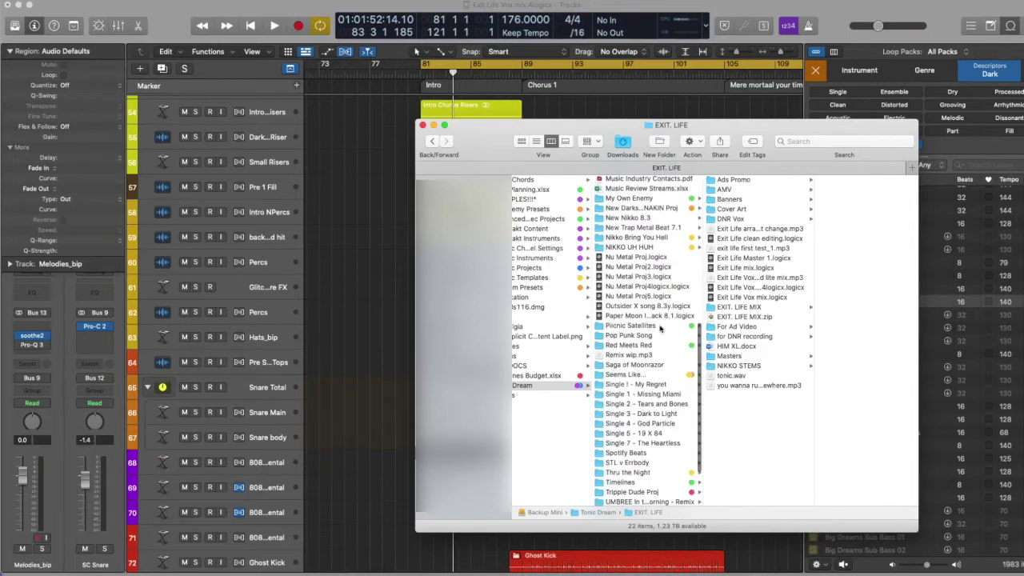
left_click(637, 328)
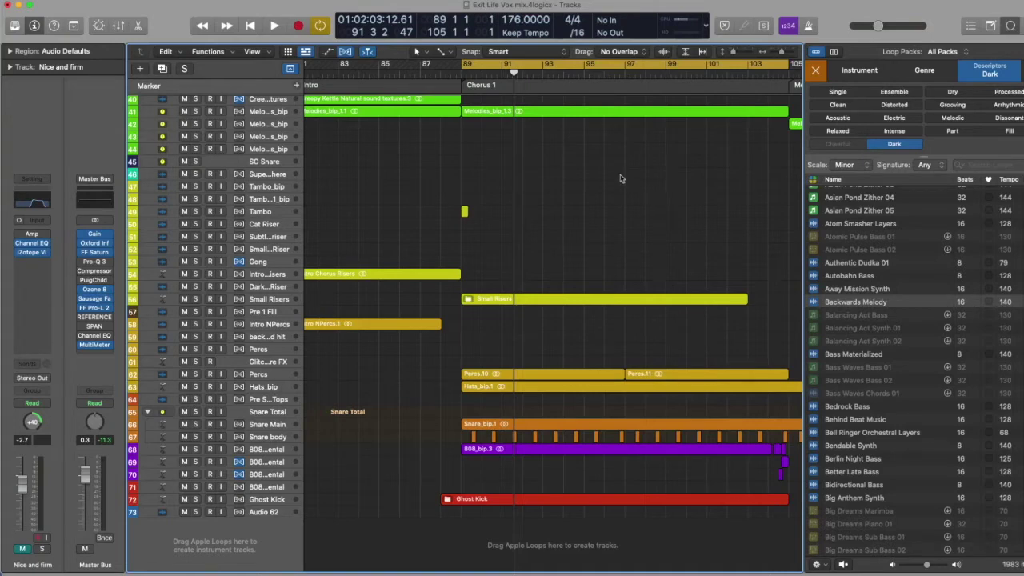
Step: Enlarge the track rows and expand the track 7 NiVoxAll folder stack
scroll(620, 179, "up", 10)
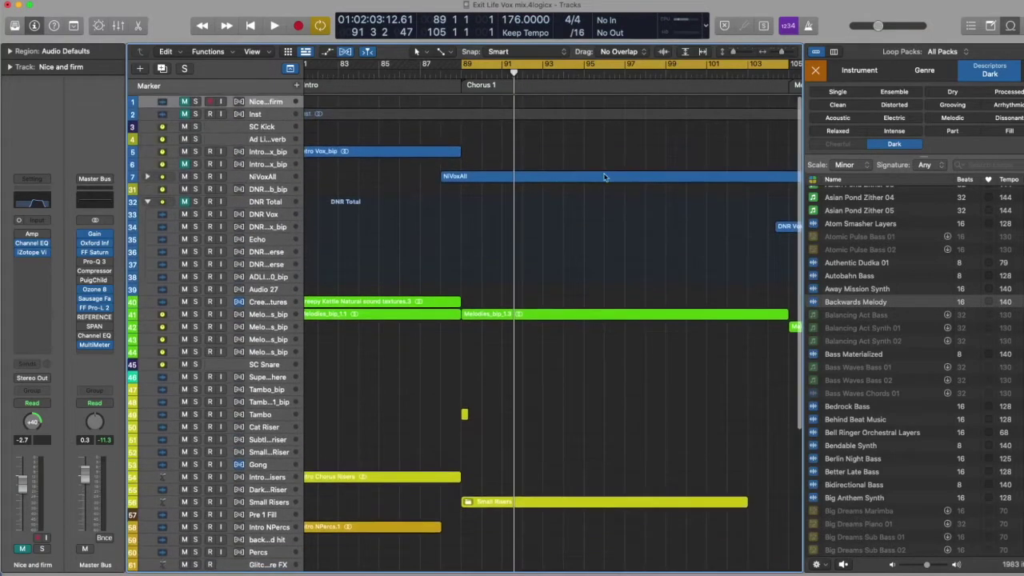
key("super+Down")
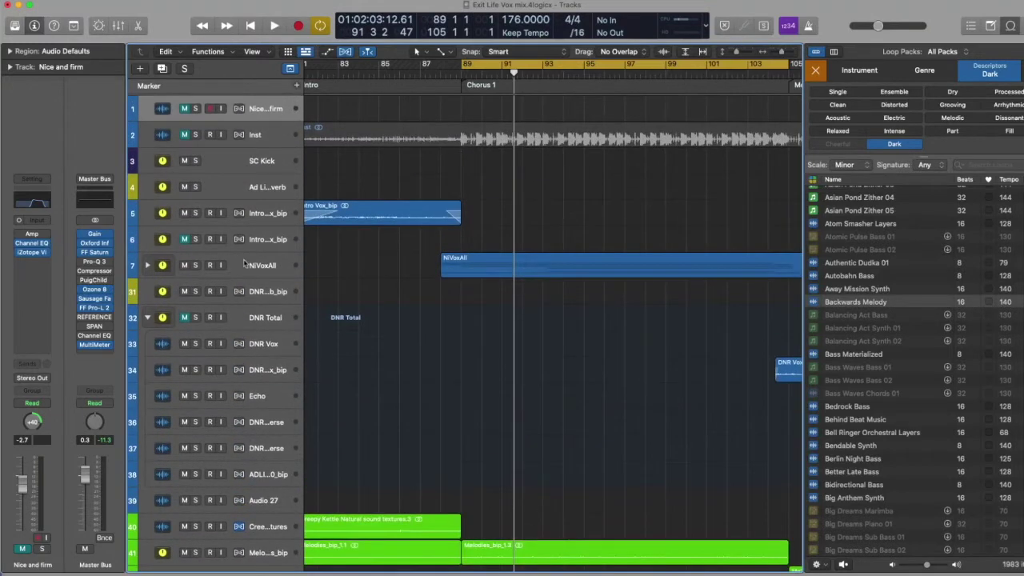
left_click(155, 270)
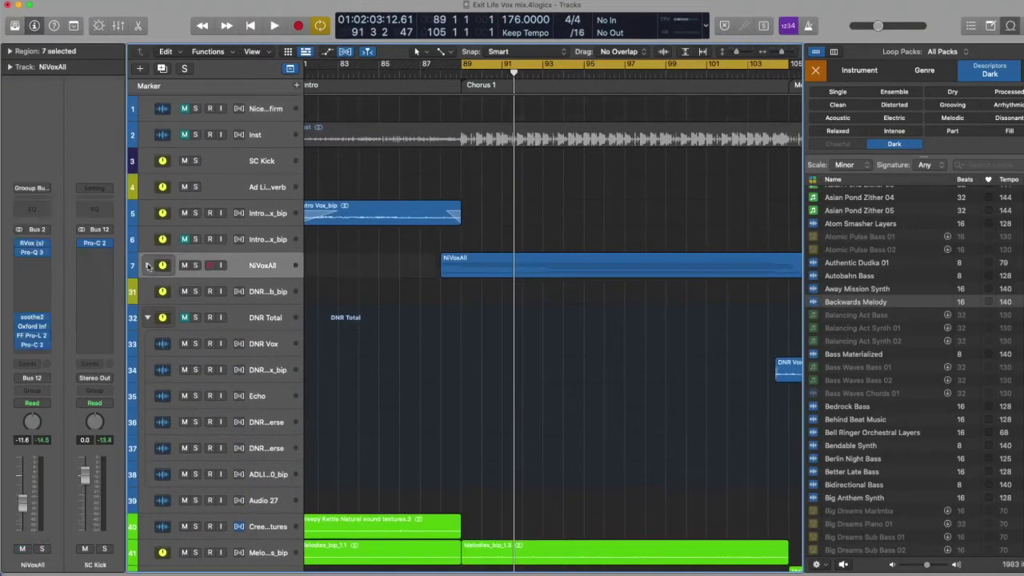
left_click(147, 266)
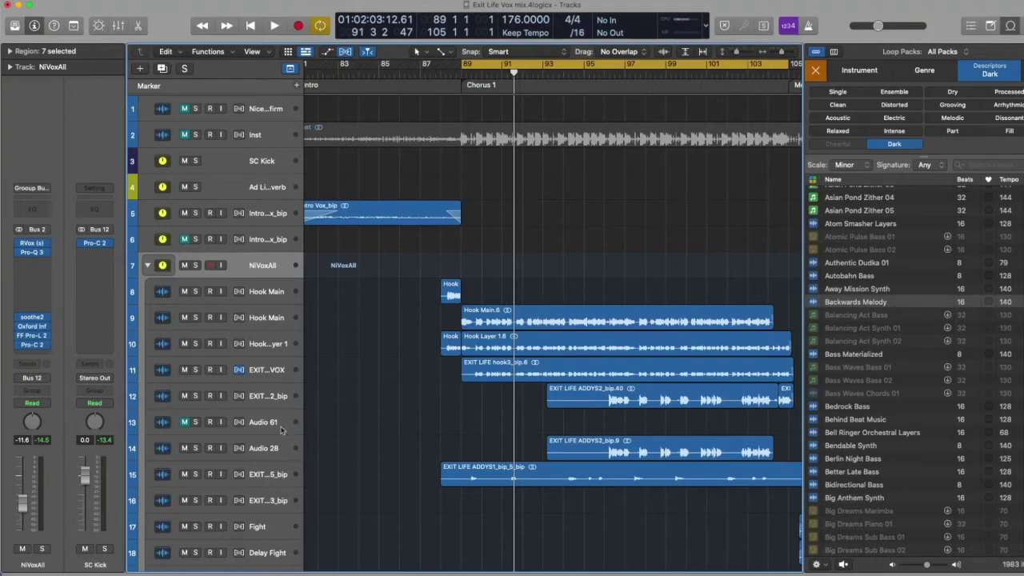
Step: Solo the track 15 EXIT LIFE ADDYS1_bip_5_bip vocal together with Hook Main
left_click(264, 473)
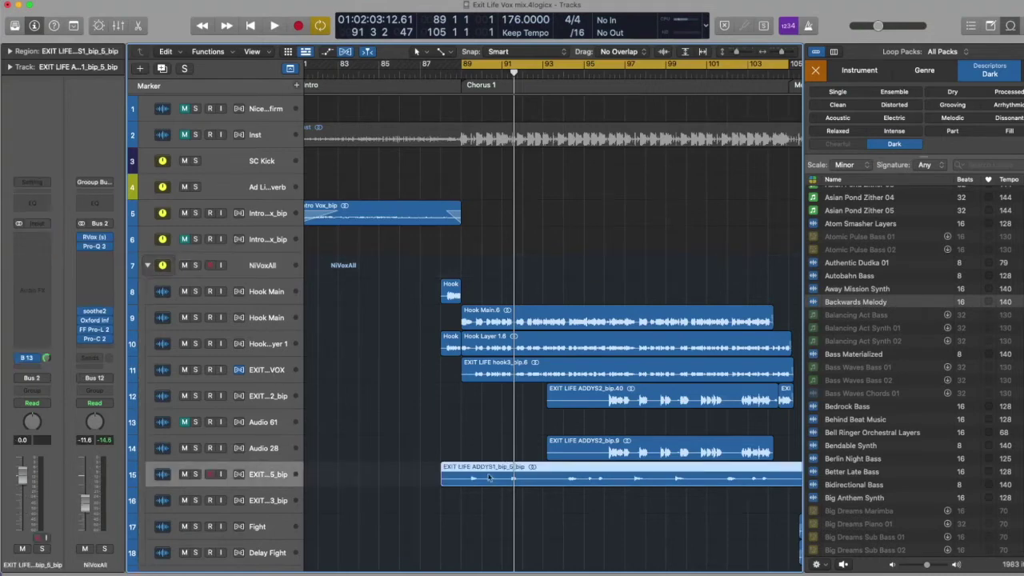
left_click(195, 474)
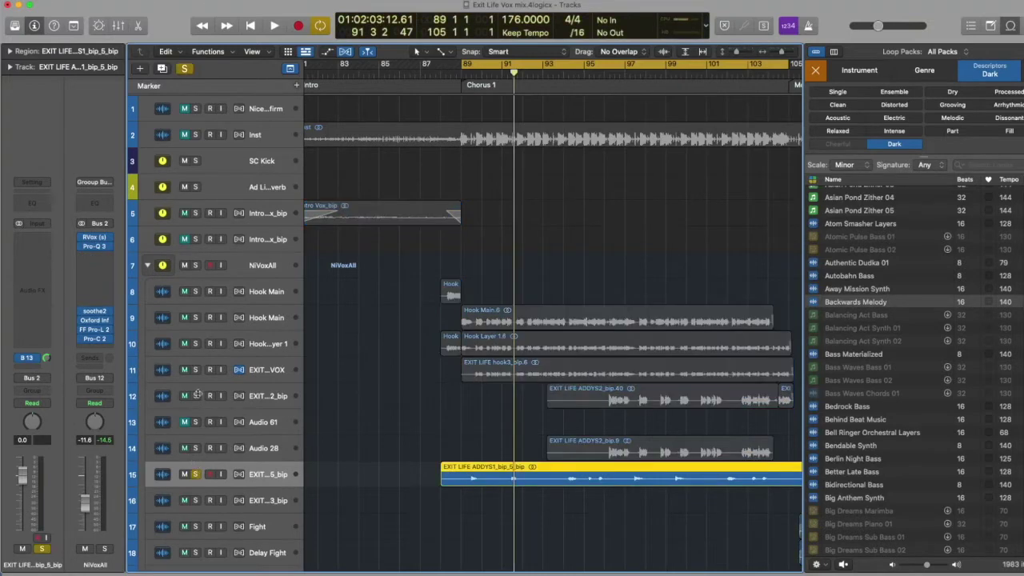
left_click(195, 317)
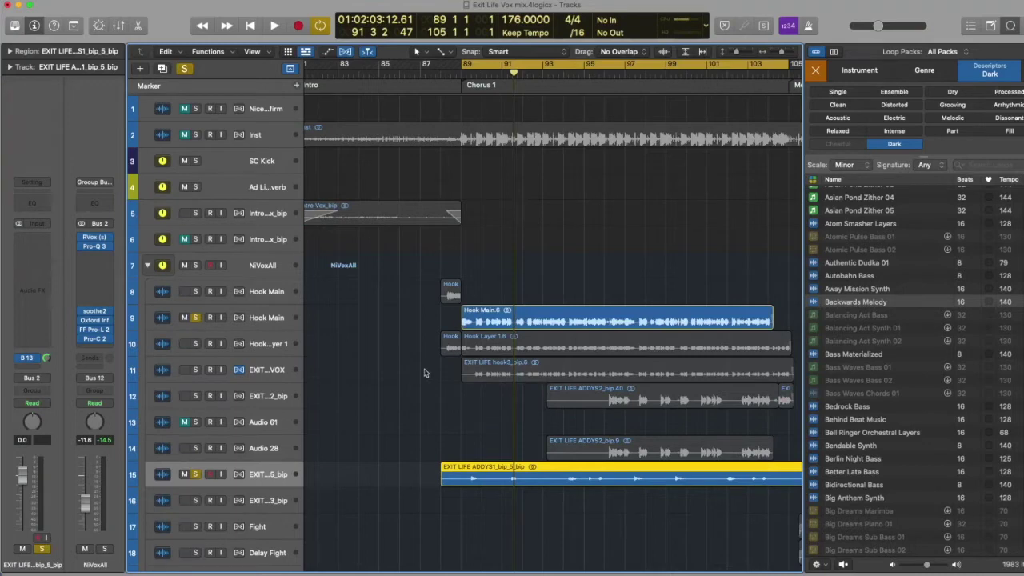
Step: Play the two soloed vocals over Chorus 1 with taller, zoomed-in lanes, then stop
key("super+Left")
key("space")
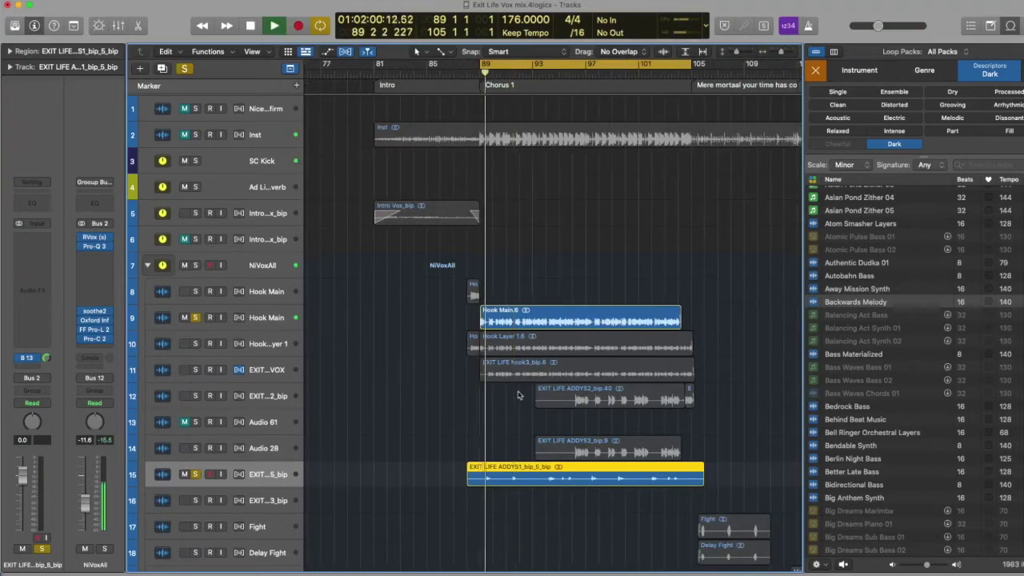
key("super+Right")
key("super+Down")
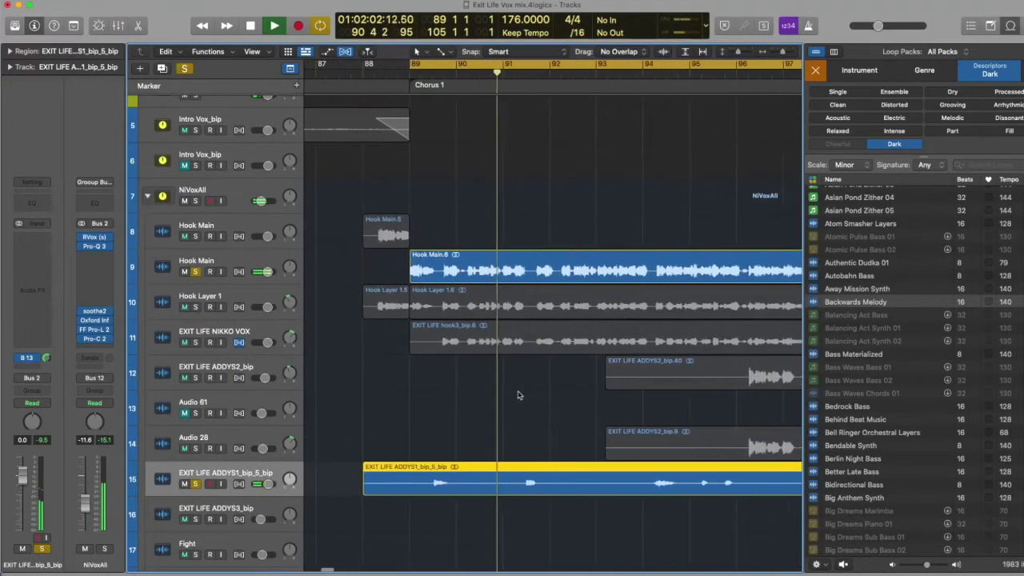
scroll(517, 395, "right", 1)
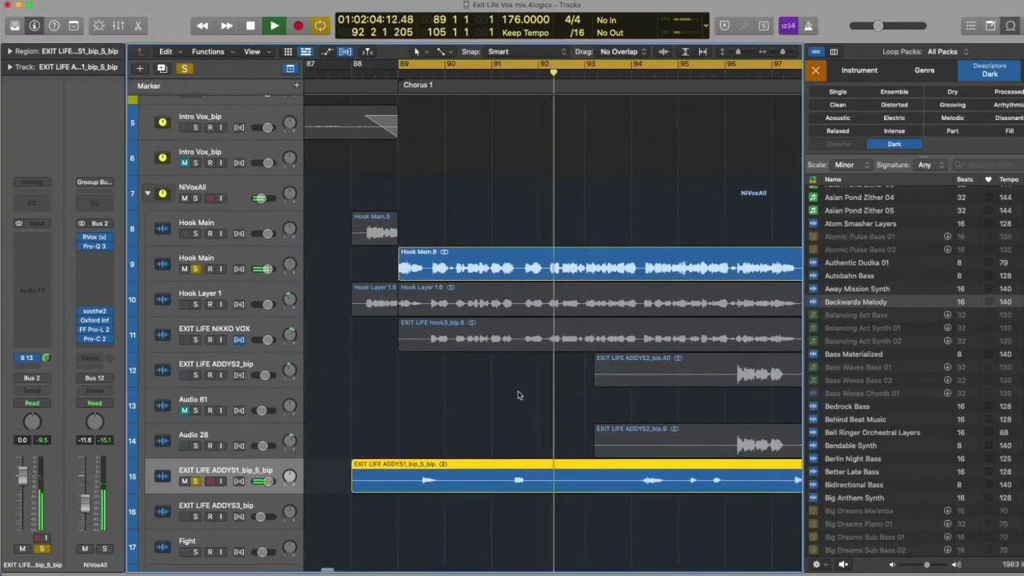
key("space")
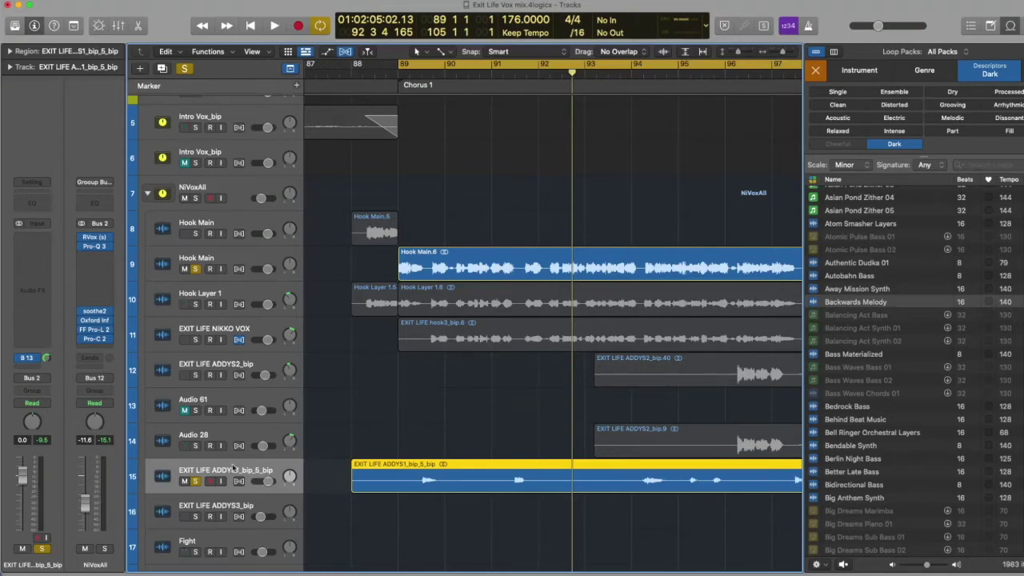
Step: Toggle the EXIT LIFE ADDYS1_bip_5_bip and Hook Main solos and replay Chorus 1
left_click(195, 480)
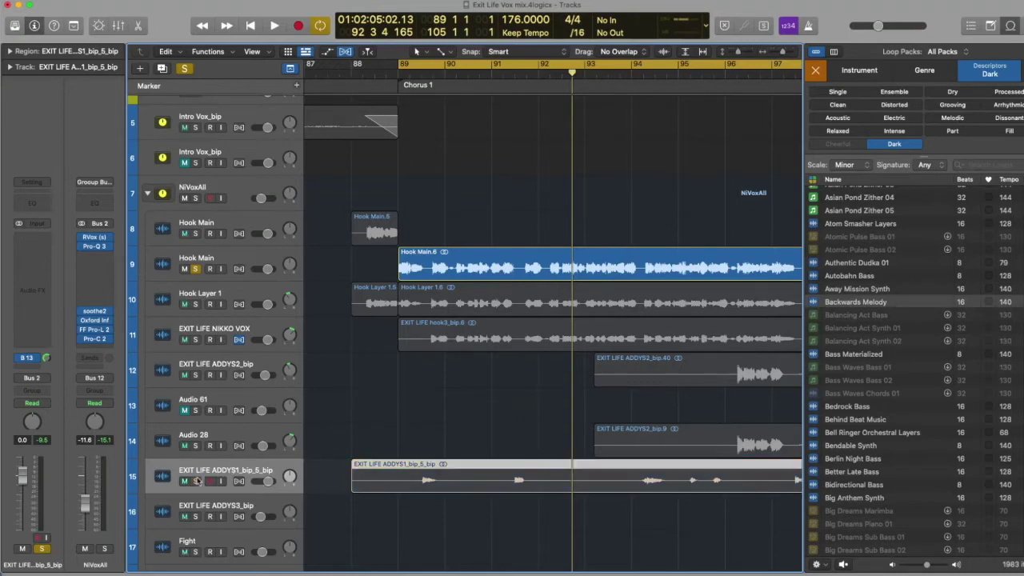
left_click(195, 268)
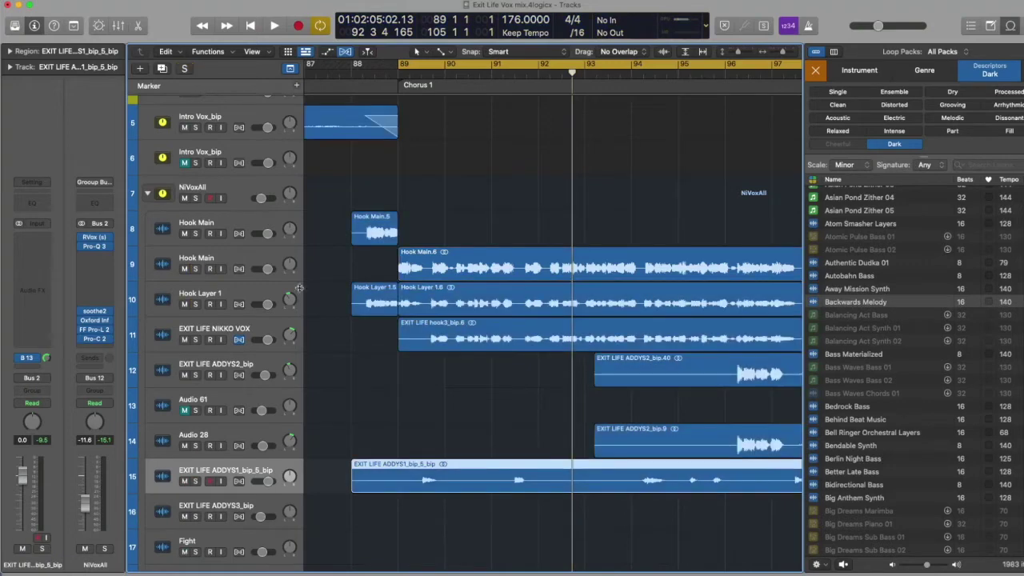
left_click(195, 269)
key("s")
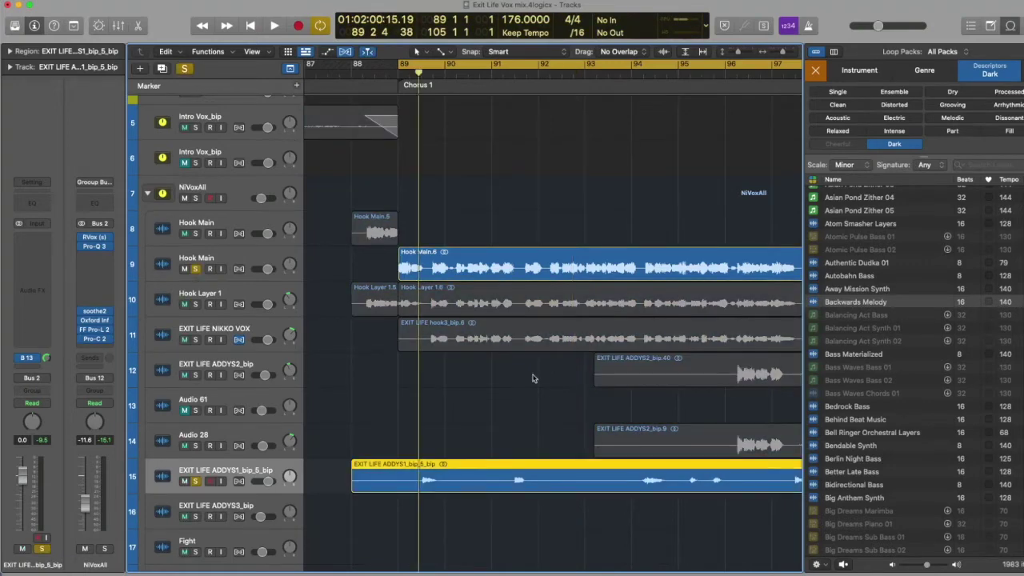
key("space")
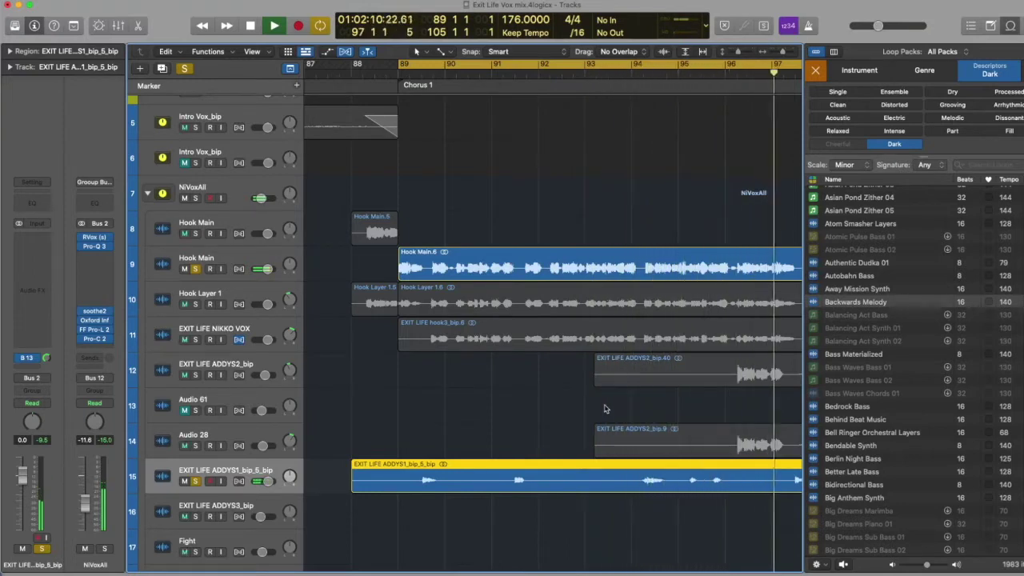
key("space")
Step: Unsolo Hook Main and narrow the cycle range to bars 93–101
key("super+Left")
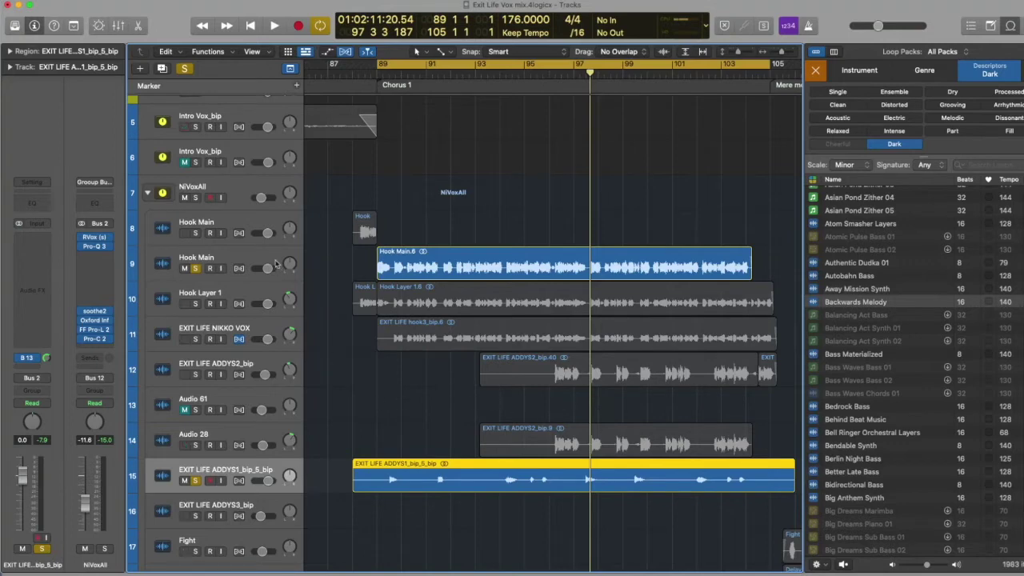
left_click(195, 268)
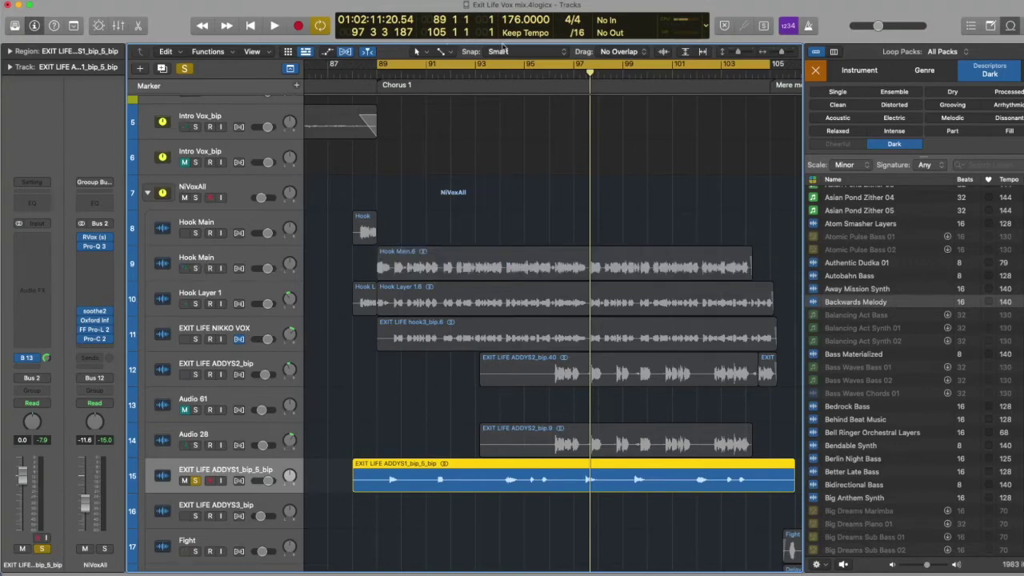
left_click_drag(478, 64, 671, 64)
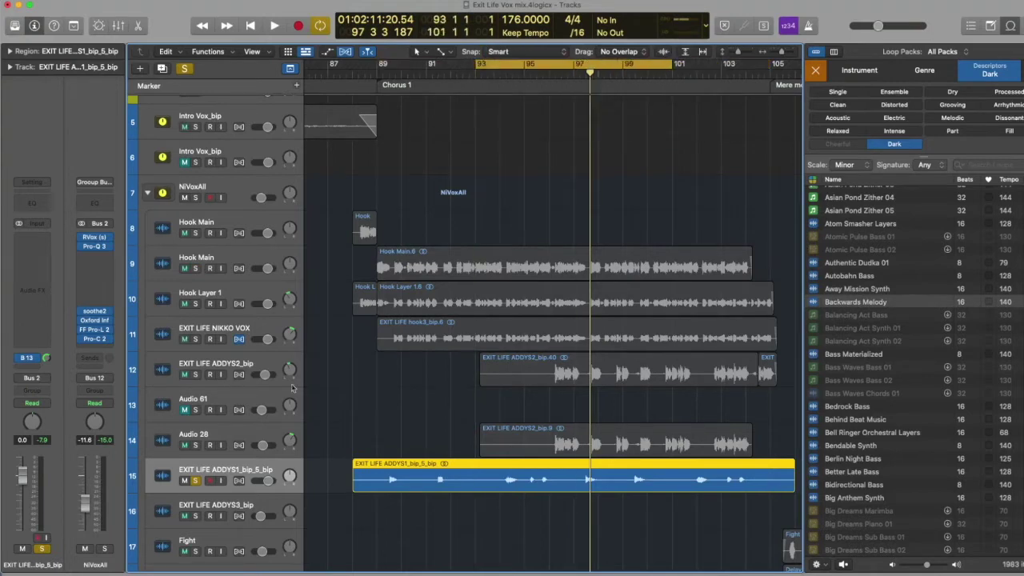
Step: Select Ad Lib Reverb, play the cycle from bar 93, and open its ValhallaRoom reverb
scroll(387, 340, "up", 4)
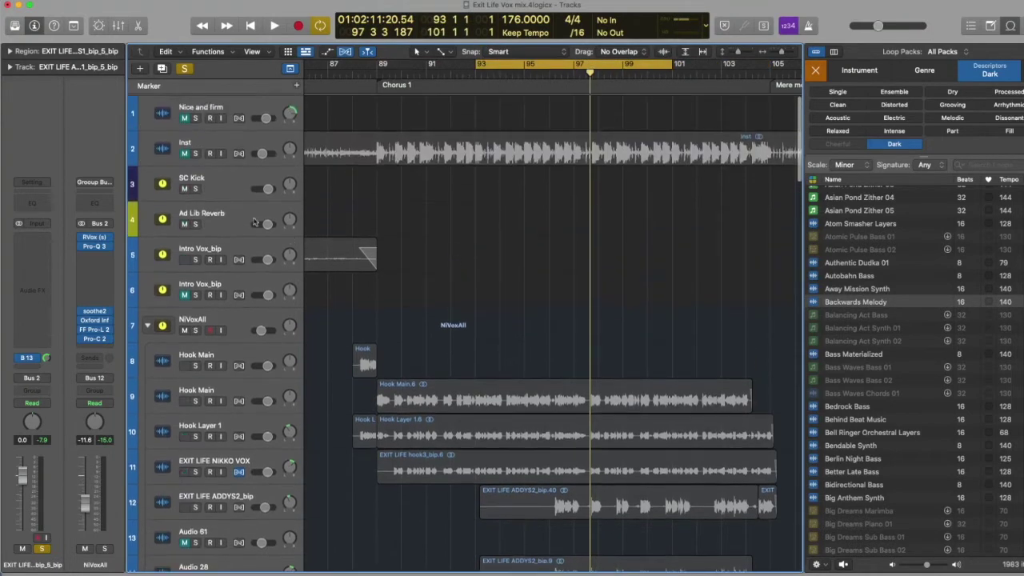
left_click(226, 218)
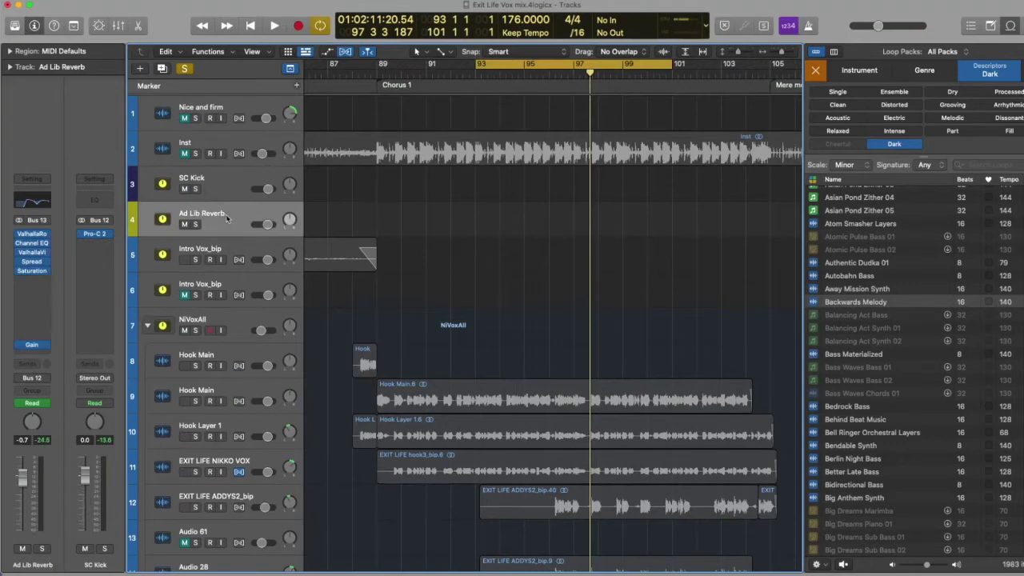
scroll(483, 199, "down", 2)
key("space")
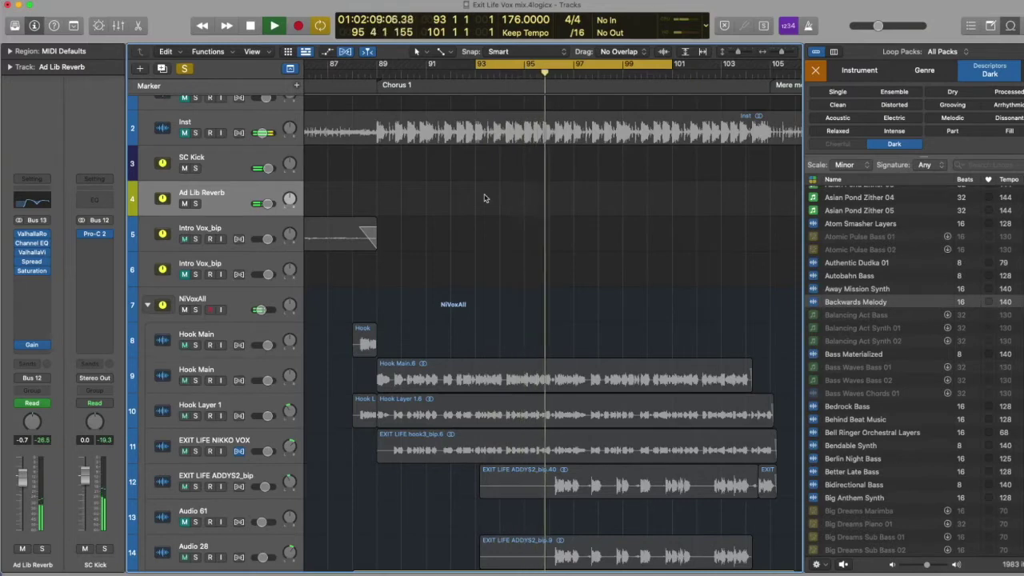
key("space")
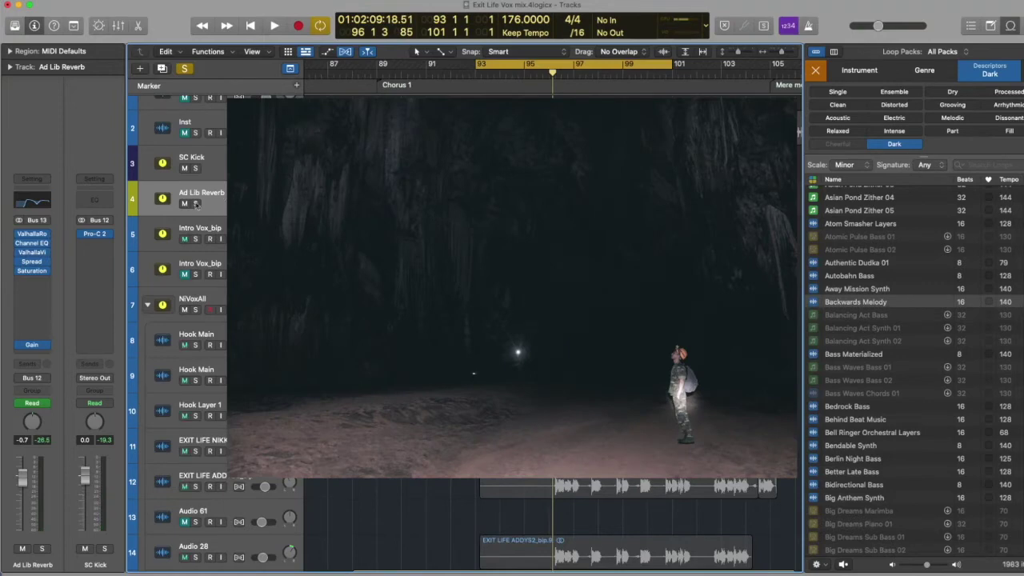
left_click(35, 234)
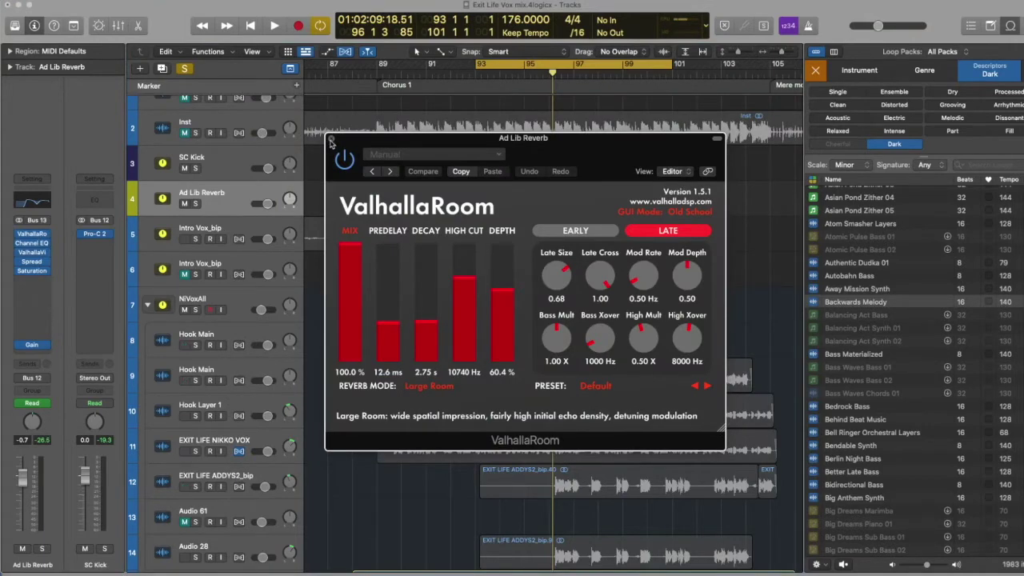
Step: Review Ad Lib Reverb's Channel EQ, ValhallaVintageVerb, Stereo Spread and Saturation Knob plug-ins
left_click(331, 140)
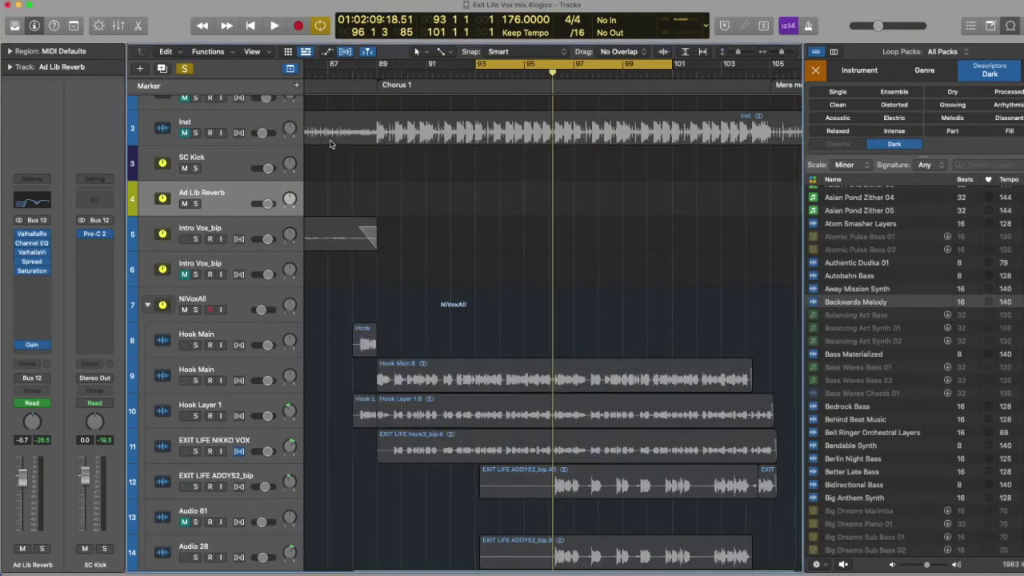
left_click(32, 244)
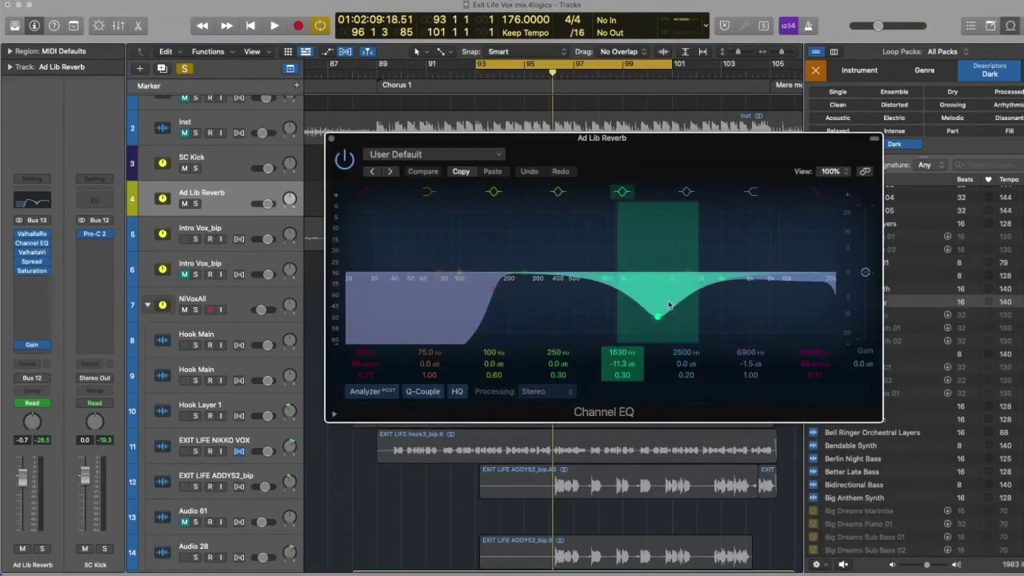
left_click(332, 142)
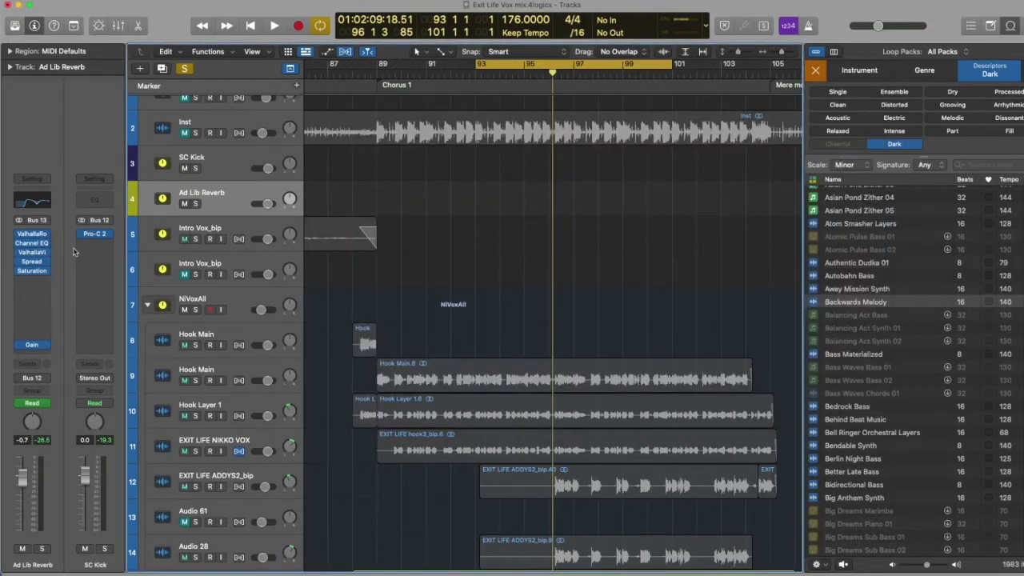
mouse_move(34, 254)
left_click(29, 254)
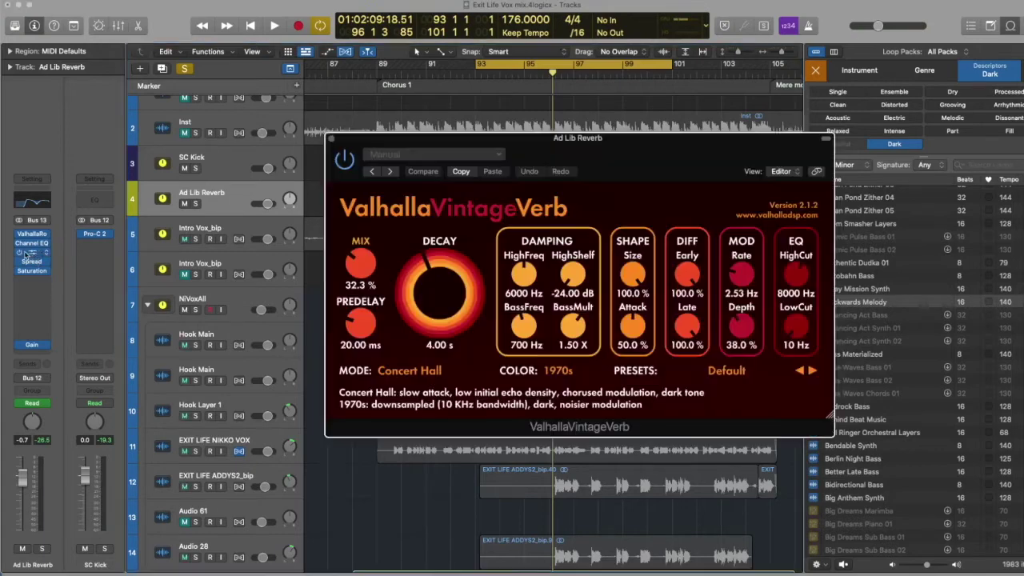
left_click(332, 139)
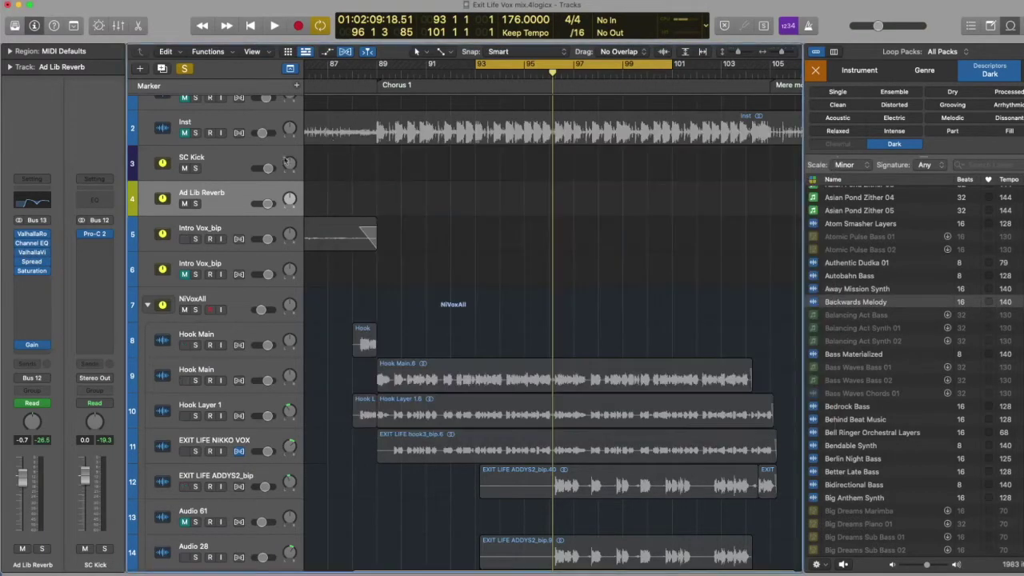
left_click(33, 263)
left_click(331, 139)
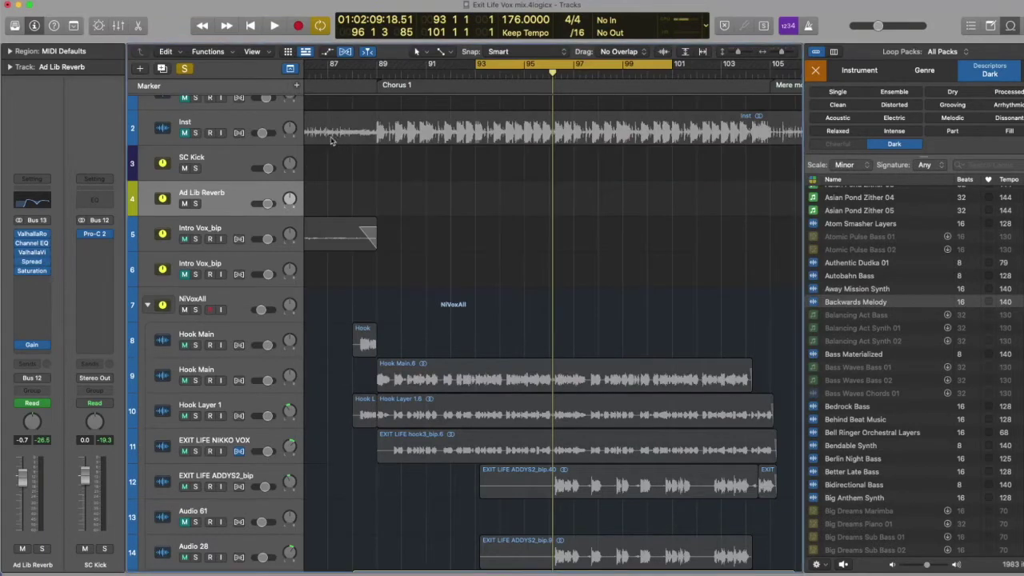
mouse_move(32, 273)
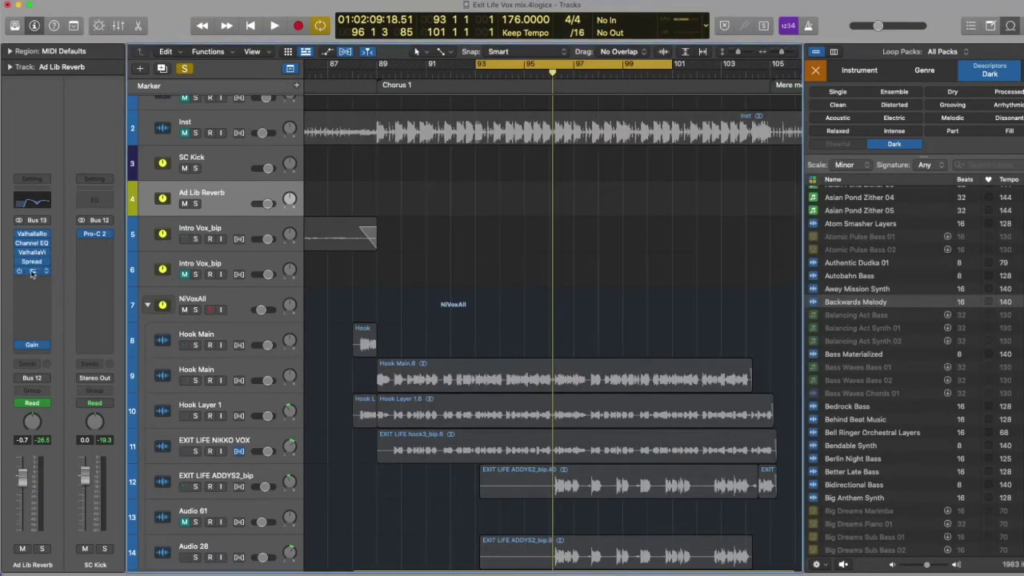
left_click(332, 139)
Step: Watch the SC Kick Pro-C 2 compressor during playback, then close it
left_click(95, 233)
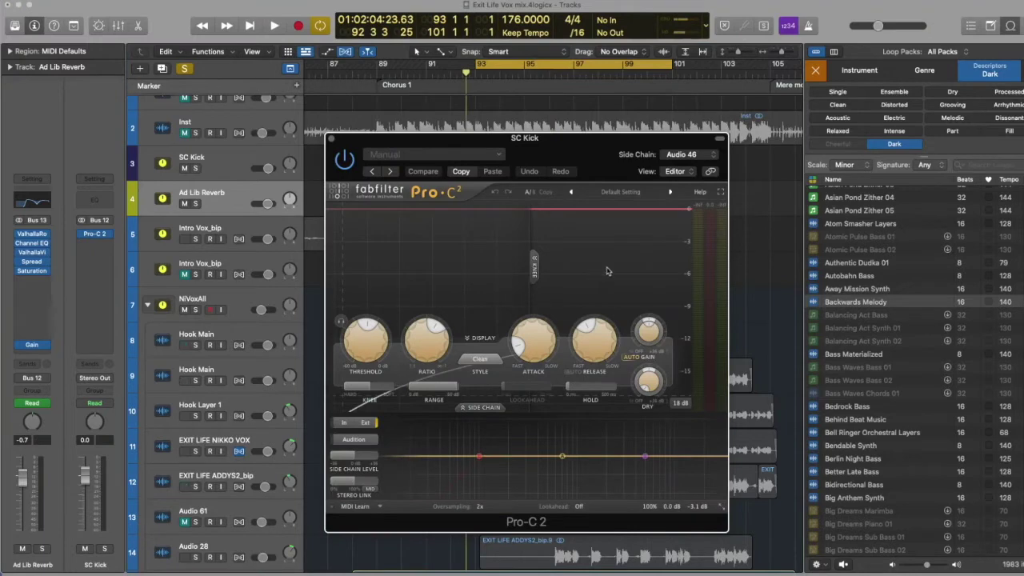
key("space")
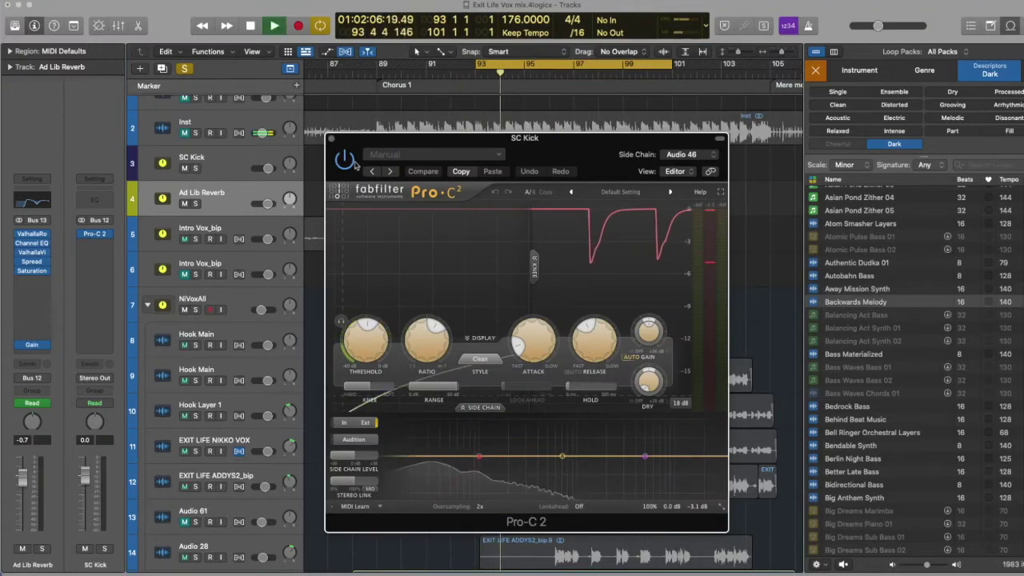
key("space")
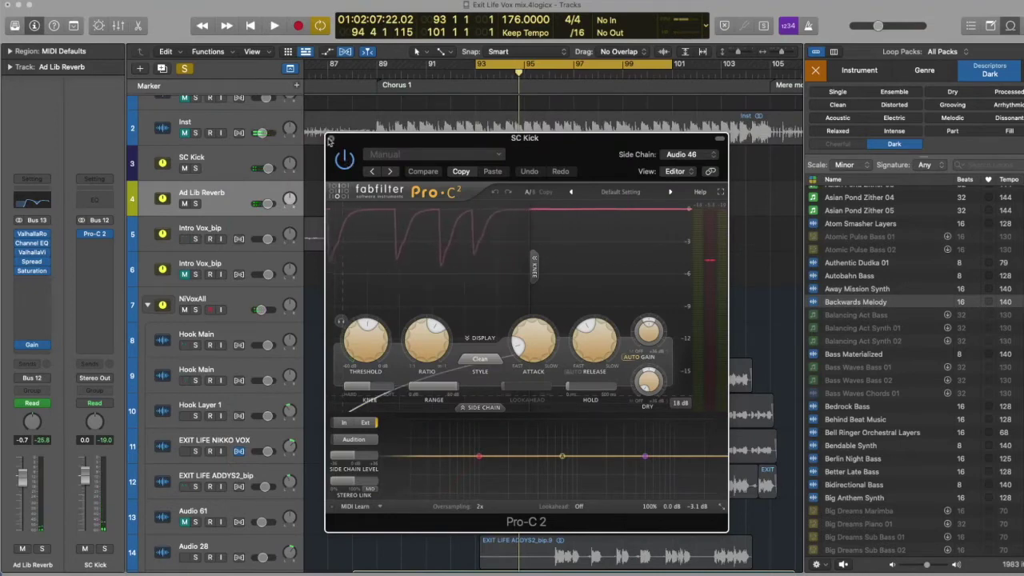
left_click(329, 140)
scroll(528, 238, "down", 10)
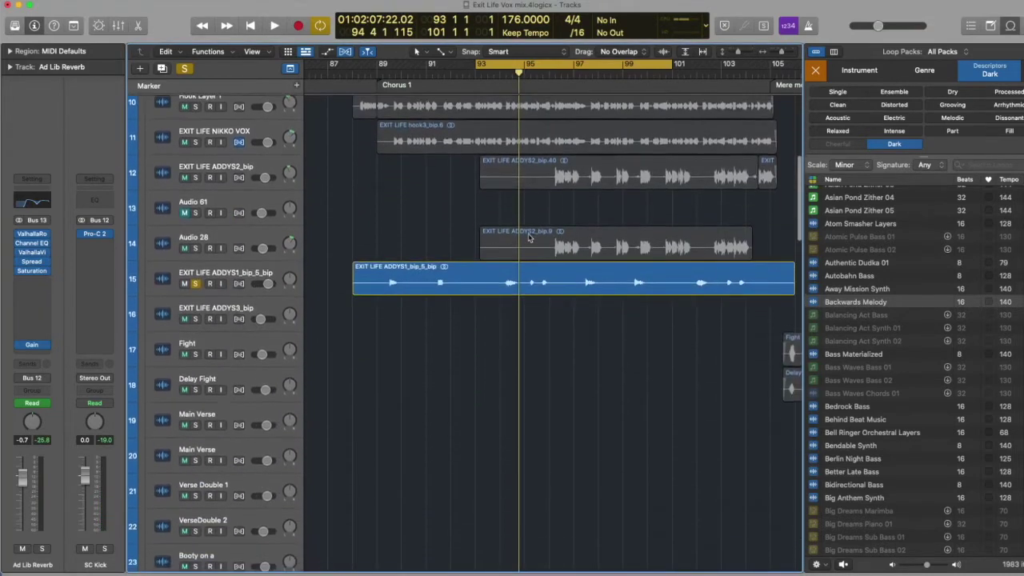
Step: Unsolo the EXIT LIFE ADDYS1_bip_5_bip track and play through the chorus lead-in
left_click(196, 283)
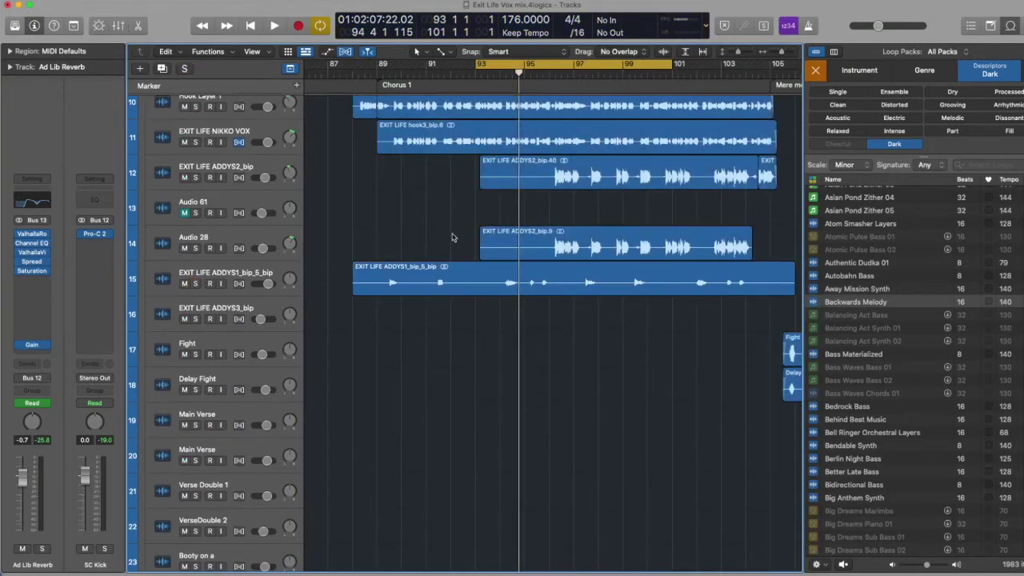
key("space")
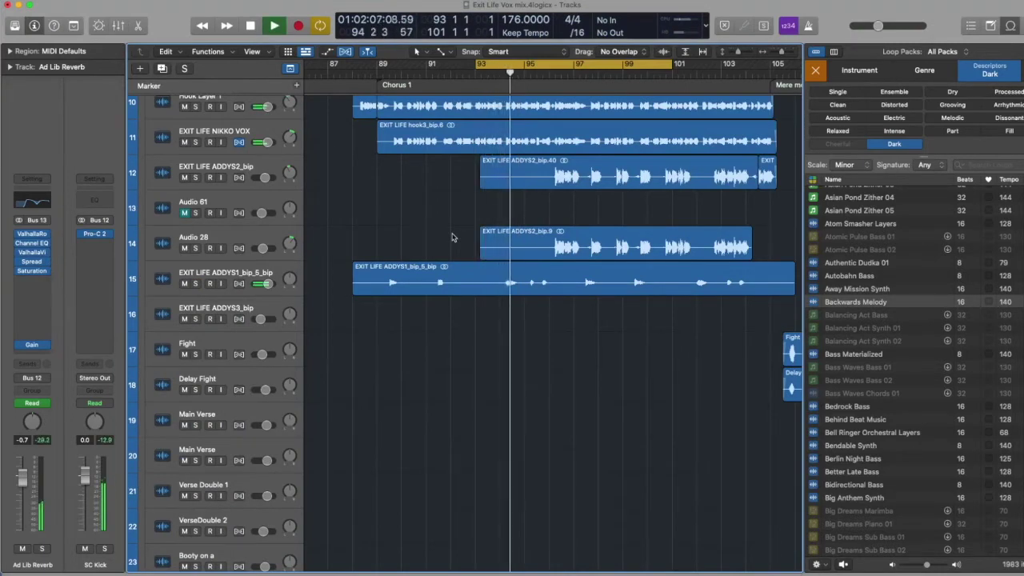
scroll(517, 253, "right", 2)
scroll(518, 253, "right", 5)
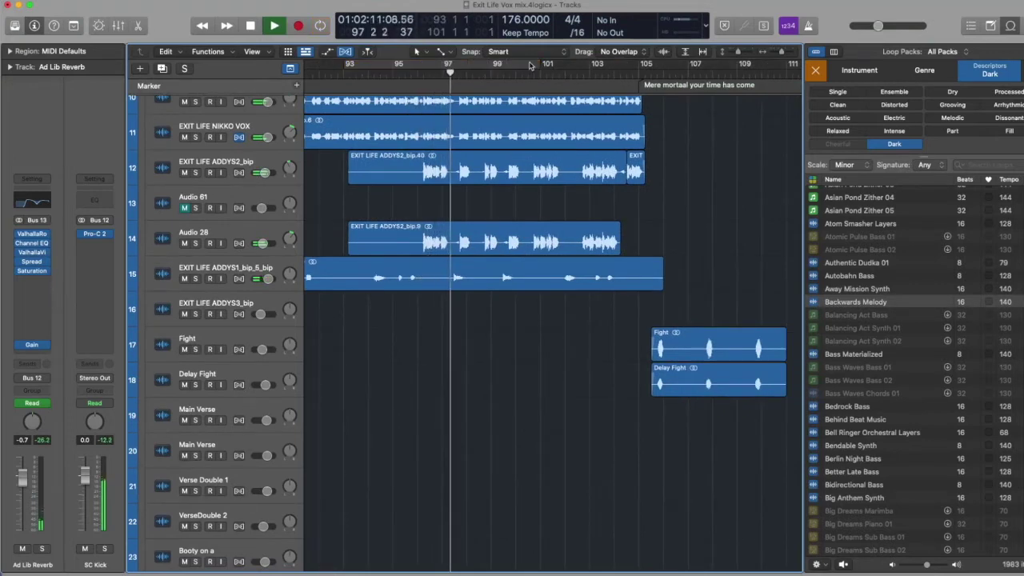
key("space")
Step: Scroll the arrangement right and down to bring the Pre 1 vocal tracks into view
scroll(480, 142, "right", 8)
scroll(480, 141, "down", 1)
scroll(480, 141, "down", 5)
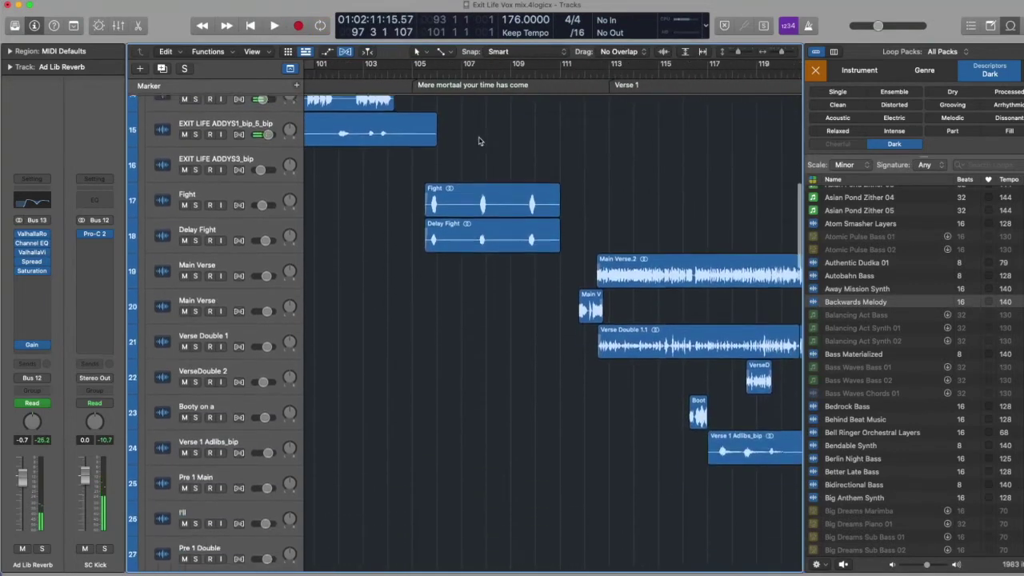
scroll(480, 141, "right", 8)
scroll(478, 141, "down", 4)
scroll(478, 141, "right", 8)
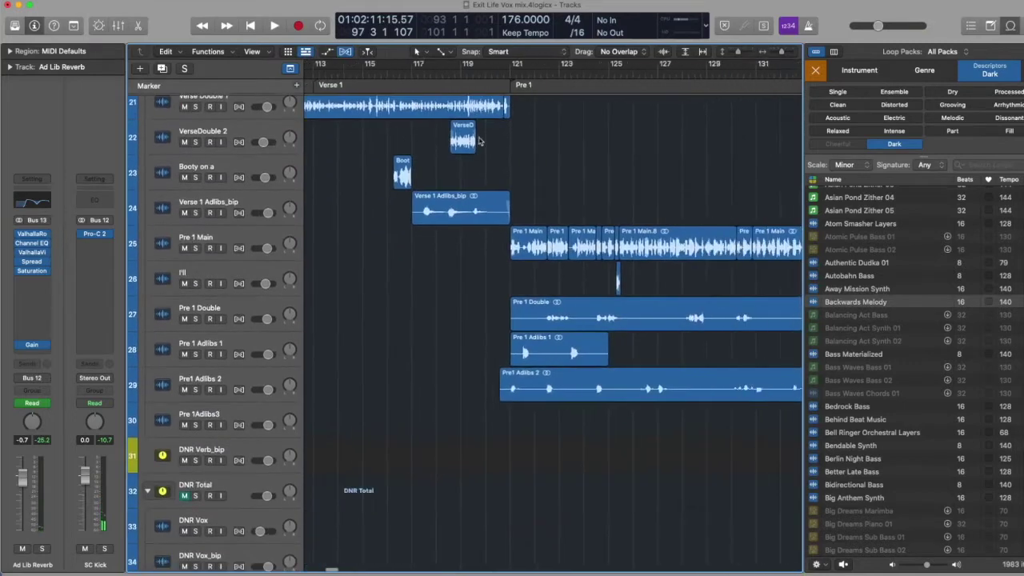
Step: Loop bars 121–138, solo Pre 1 Double and both Pre 1 adlib tracks, and audition them
left_click_drag(424, 67, 834, 154)
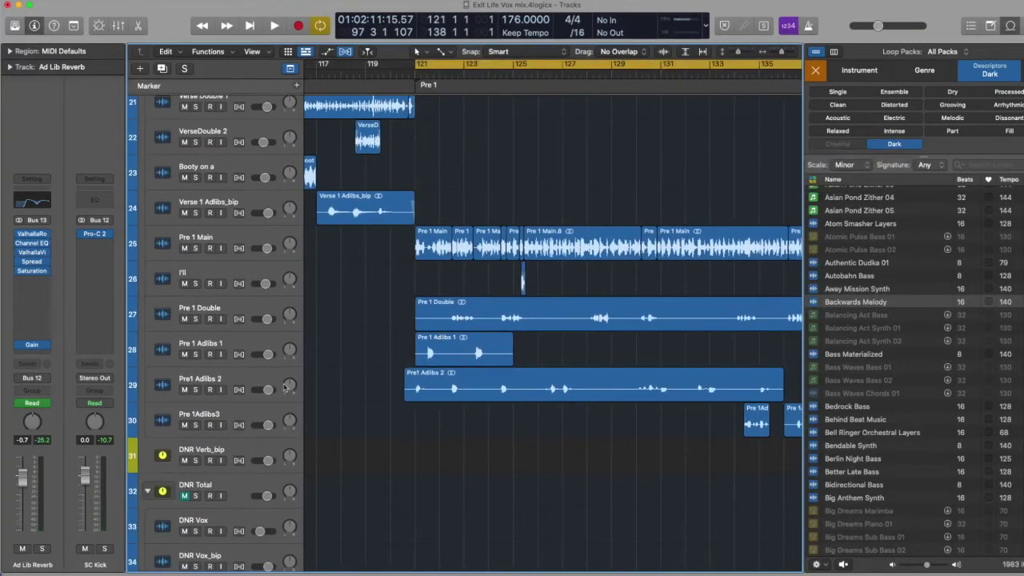
left_click_drag(195, 390, 199, 319)
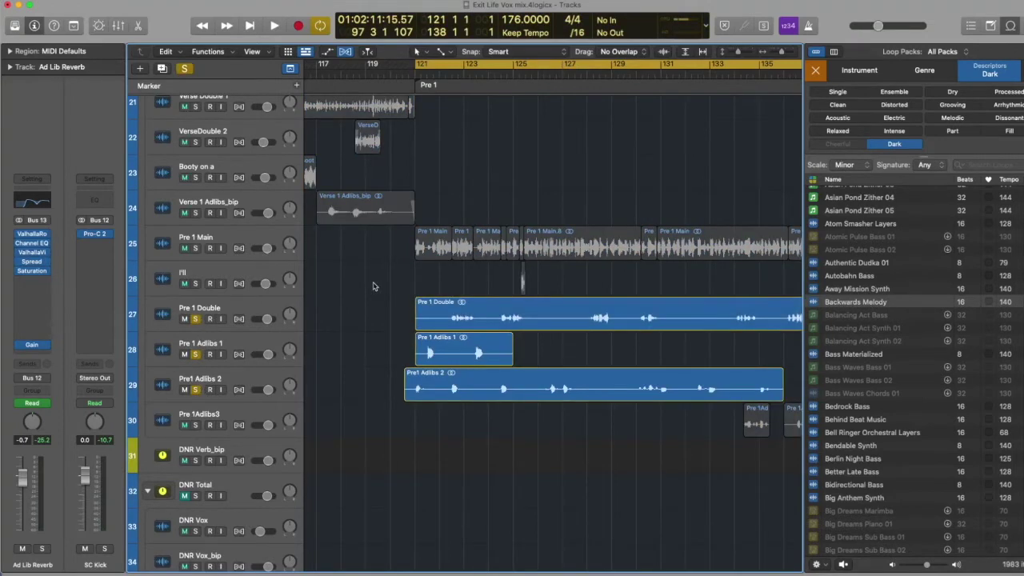
key("space")
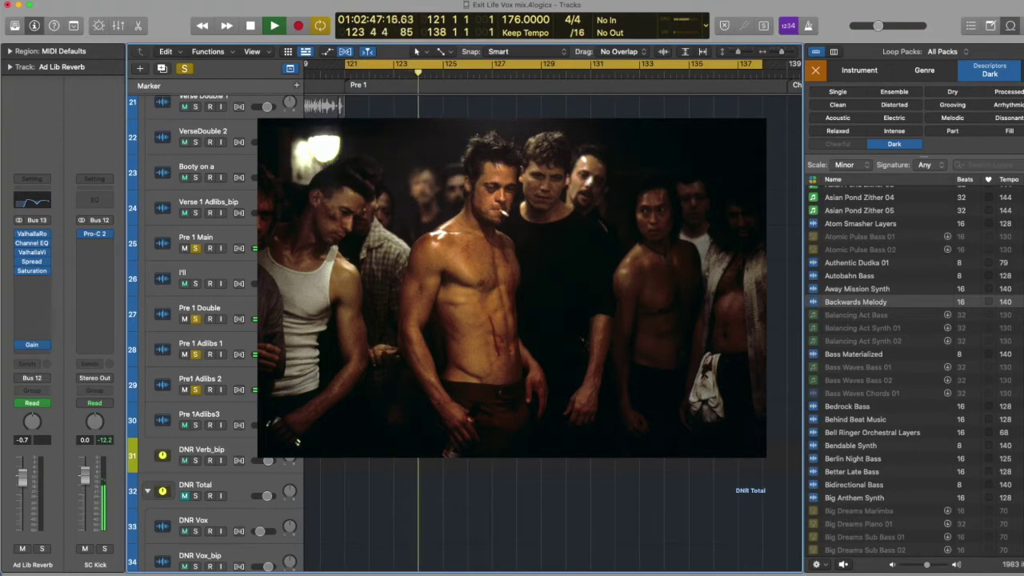
key("space")
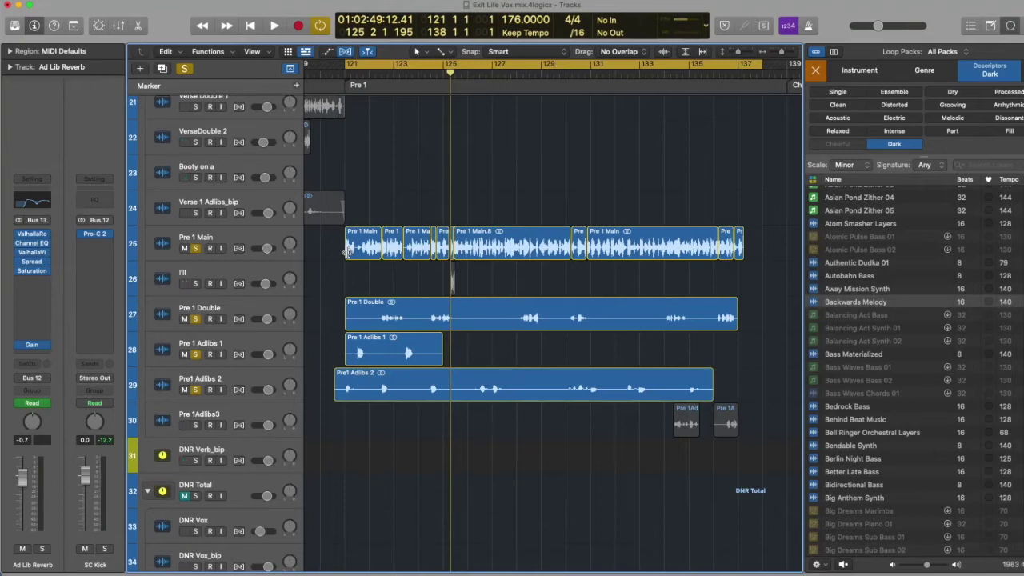
scroll(458, 257, "down", 10)
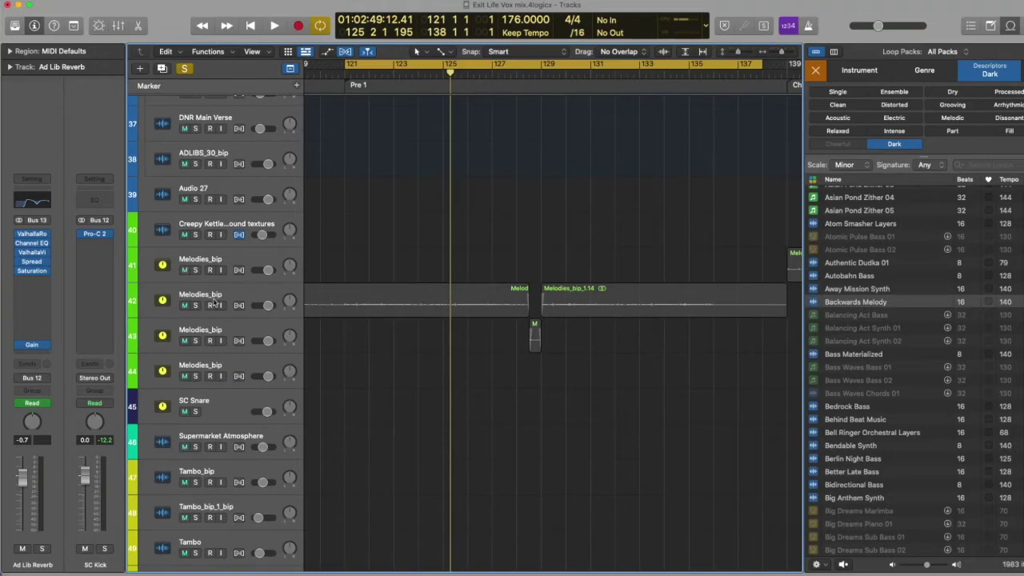
Step: Solo Melodies_bip, select its first region, and play it over the Pre 1 loop from bar 121
left_click(192, 306)
left_click(344, 289)
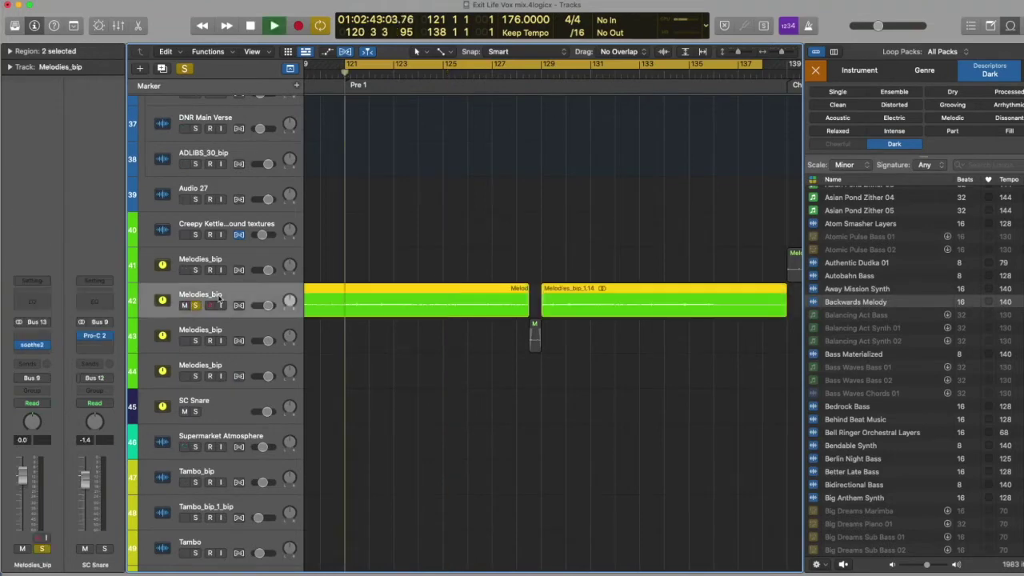
key("space")
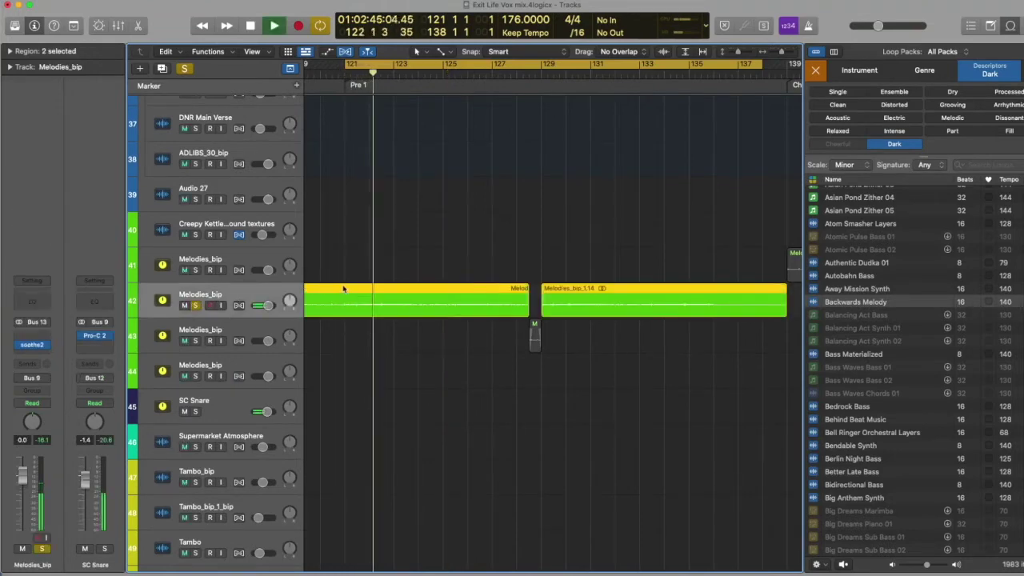
left_click(201, 307)
key("space")
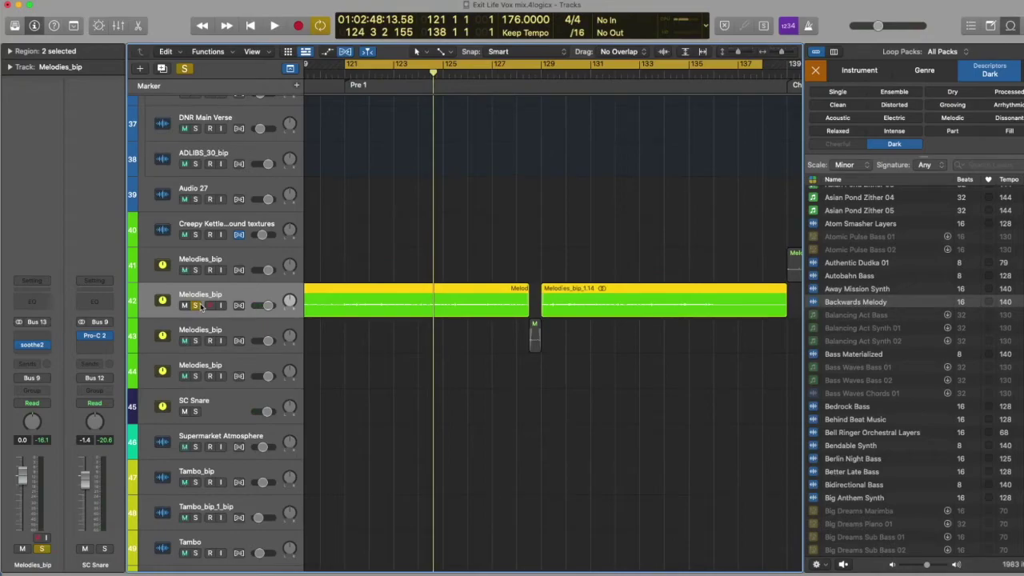
key("space")
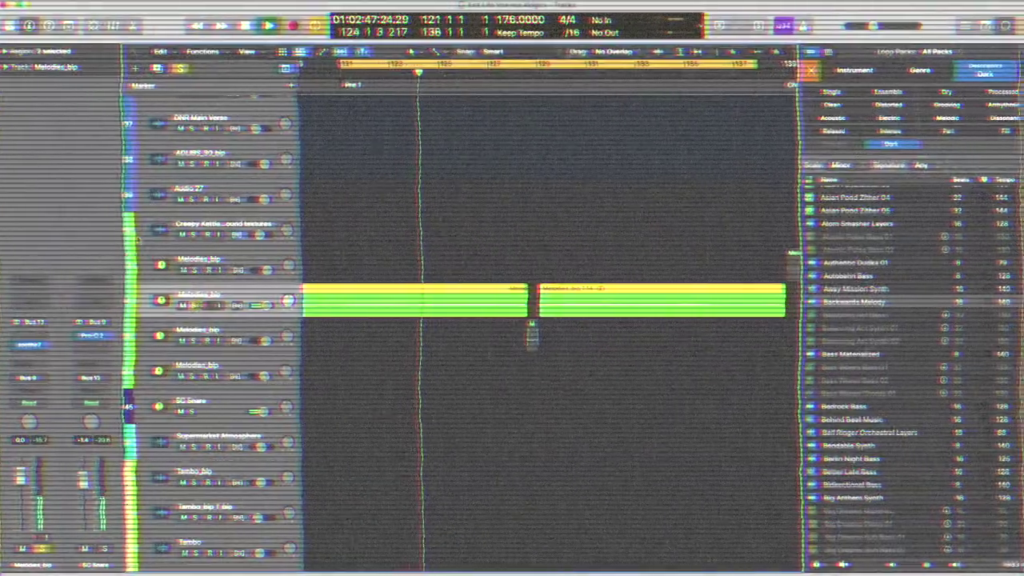
Step: Solo Pre 1 Main and Pre 1 Double and audition the Pre 1 loop from its start
scroll(528, 320, "up", 15)
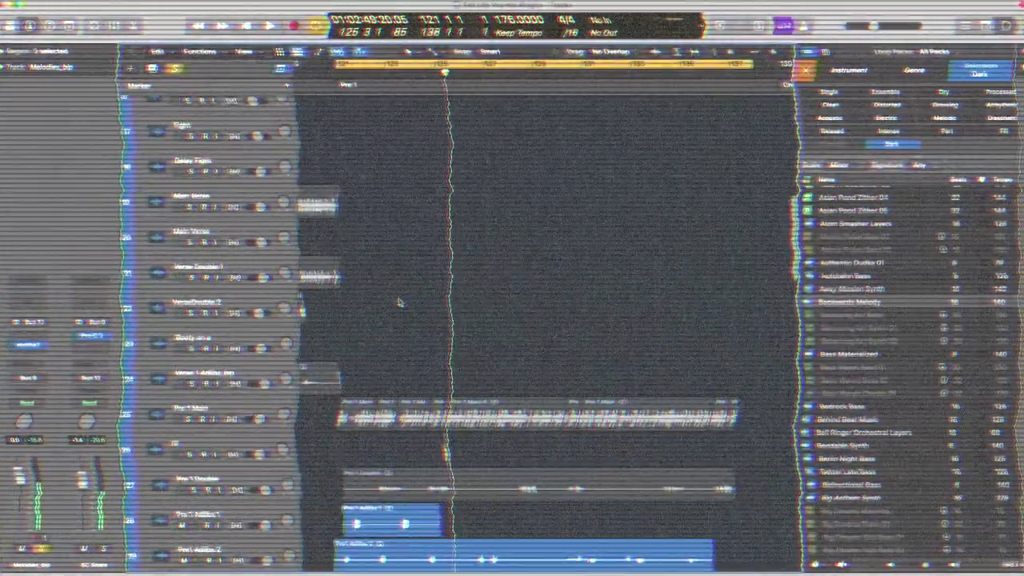
scroll(404, 302, "down", 2)
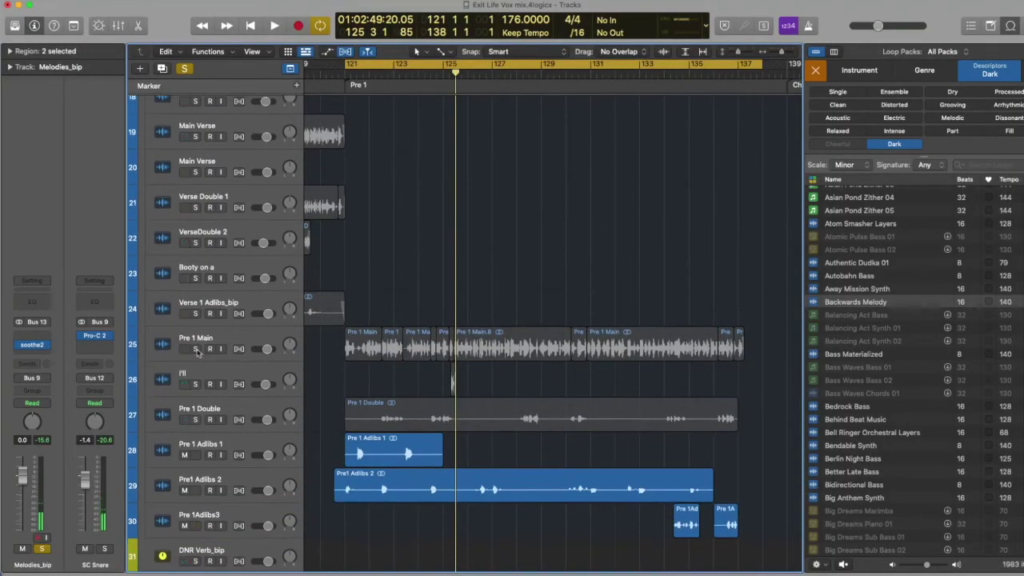
left_click(202, 354)
left_click(184, 414)
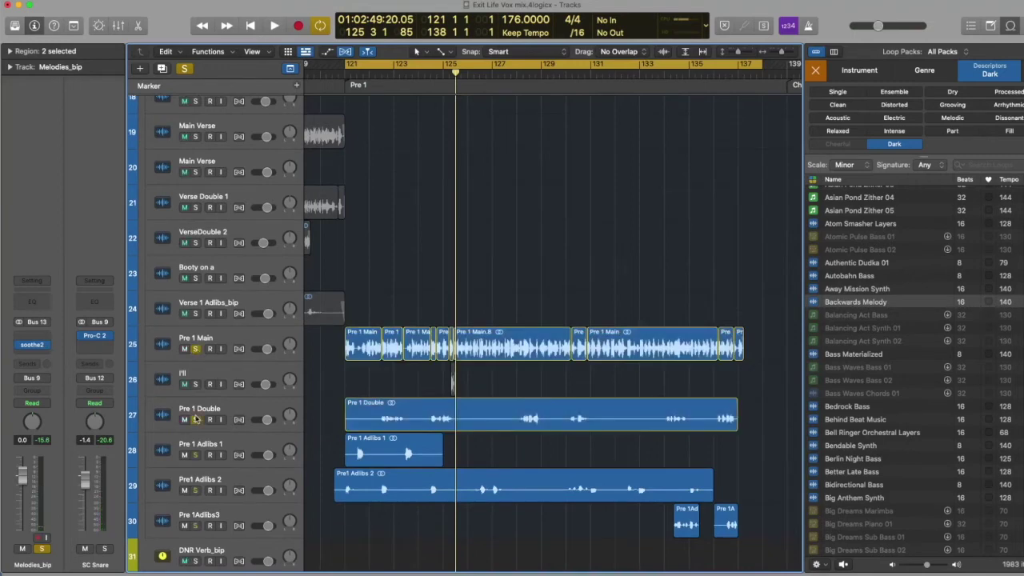
key("shift+space")
key("Down")
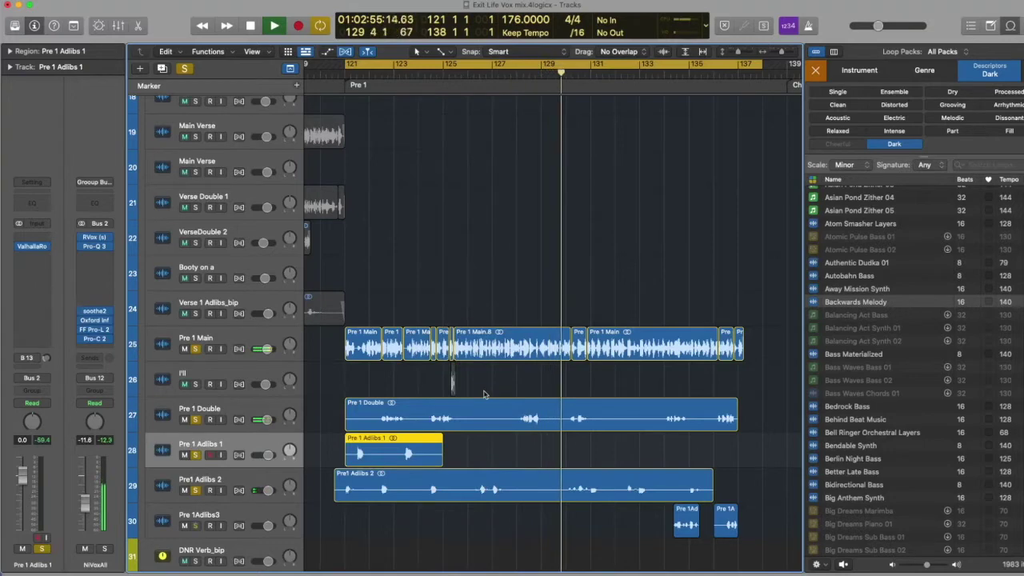
key("space")
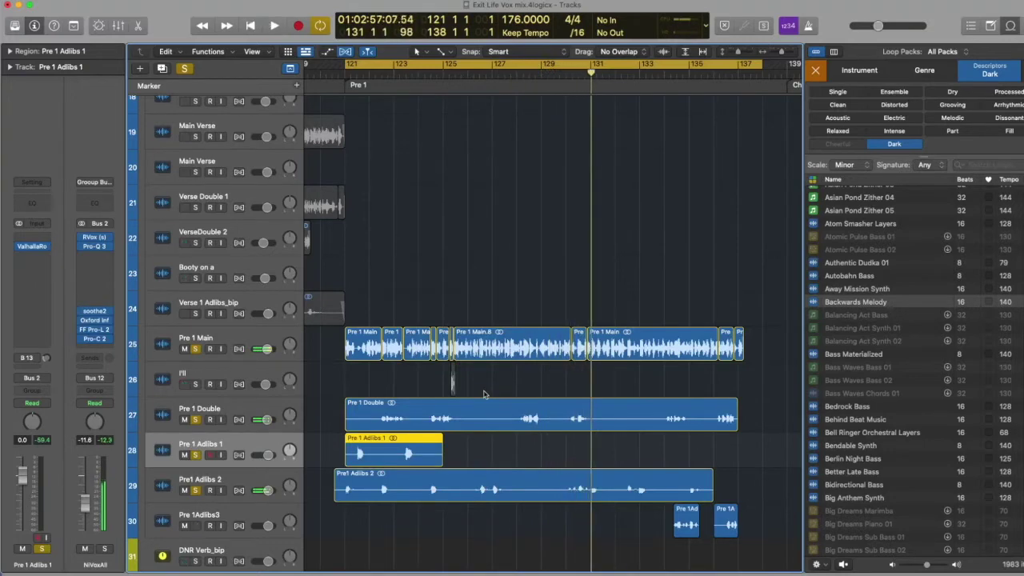
Step: Shrink track heights and zoom out to show the whole arrangement from the top-left
key("super+Up")
key("super+Left")
key("super+Left")
key("super+Left")
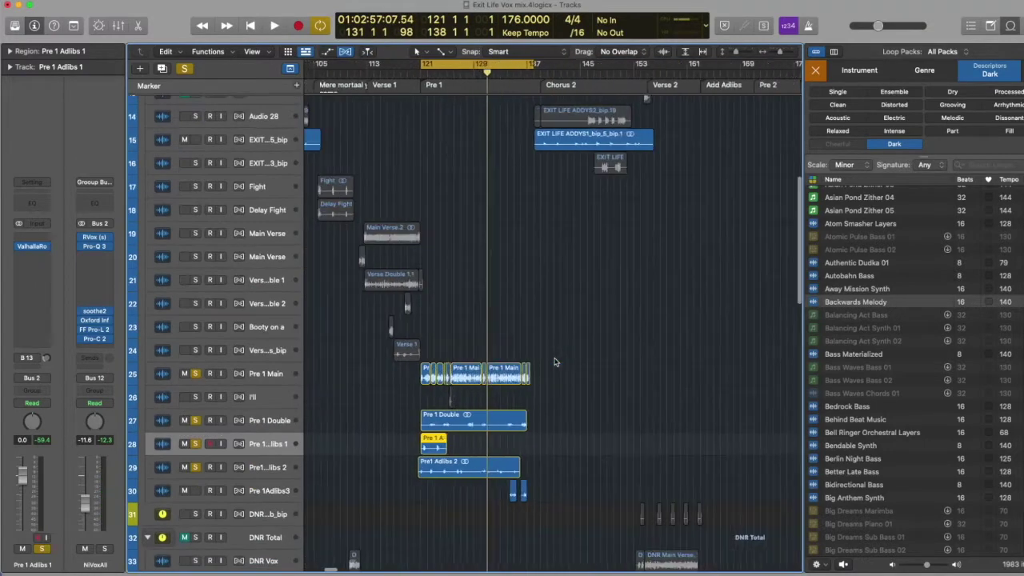
scroll(555, 362, "left", 5)
scroll(555, 361, "up", 10)
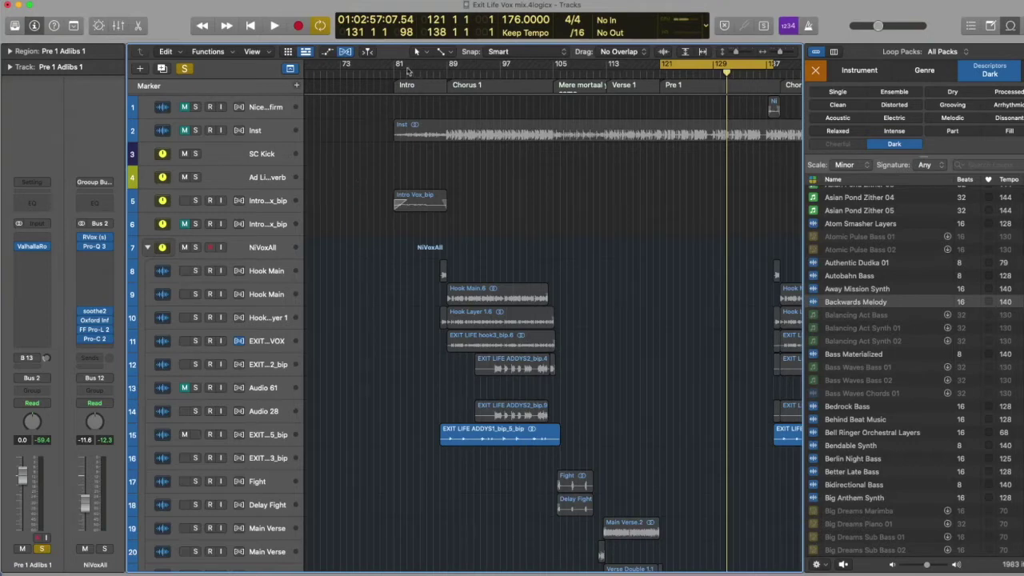
Step: Move the cycle range to bars 81–89 and solo the Intro Vox_bip track
left_click_drag(398, 64, 455, 82)
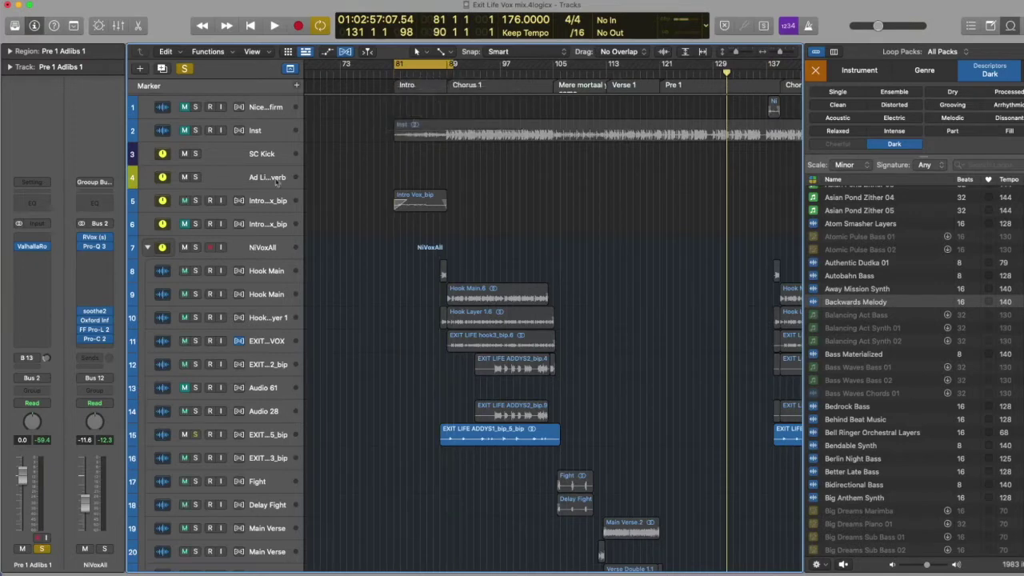
left_click(194, 201)
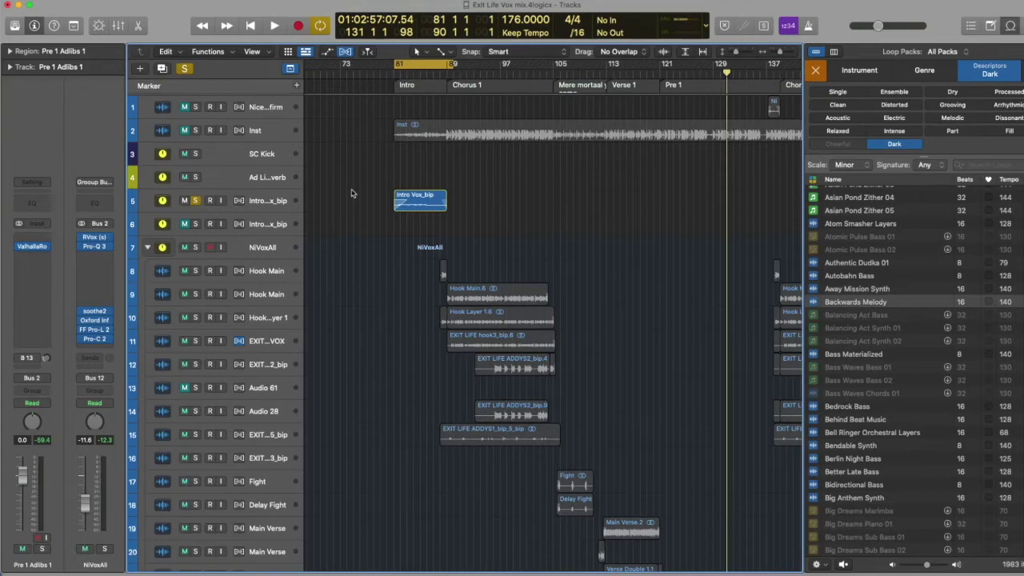
Step: Play the looped Intro, unsolo Intro Vox_bip, then zoom to fit the Intro Vox_bip region
left_click(400, 156)
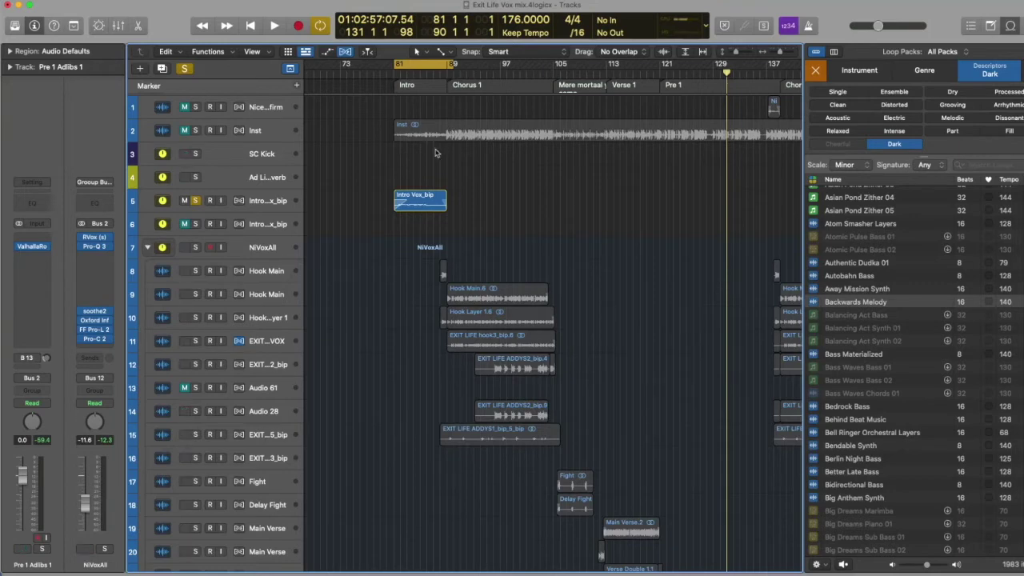
key("space")
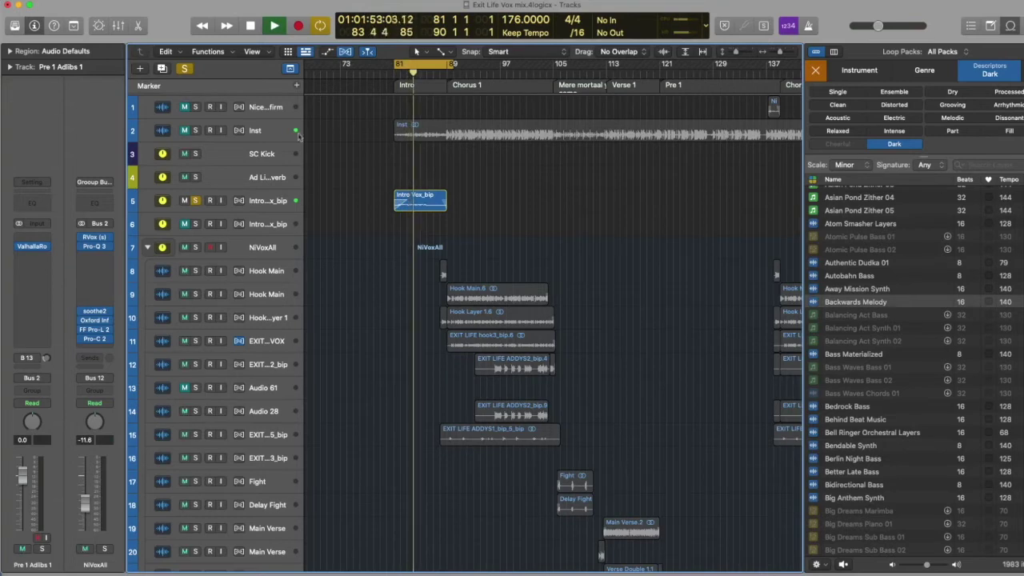
left_click(195, 200)
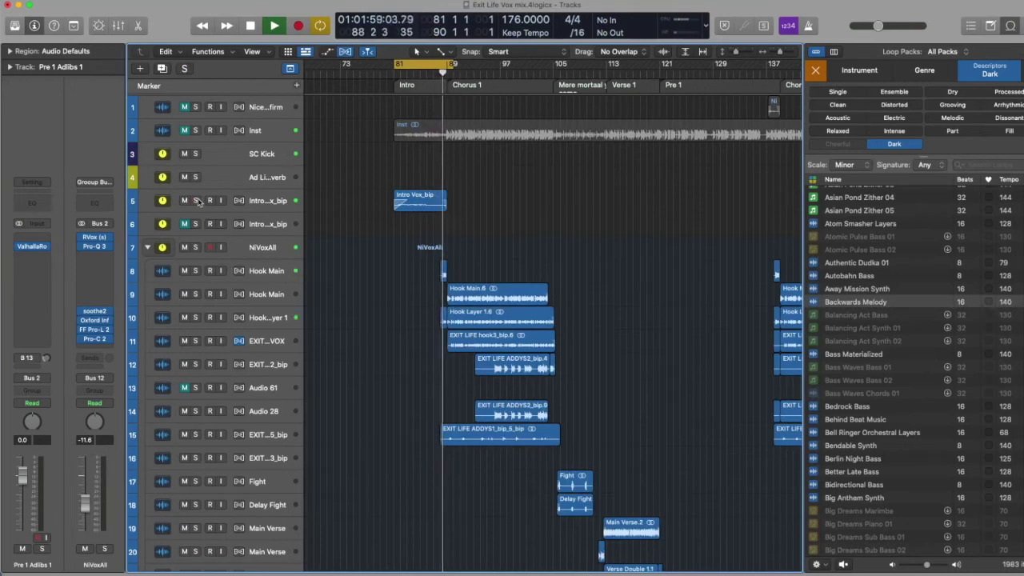
key("space")
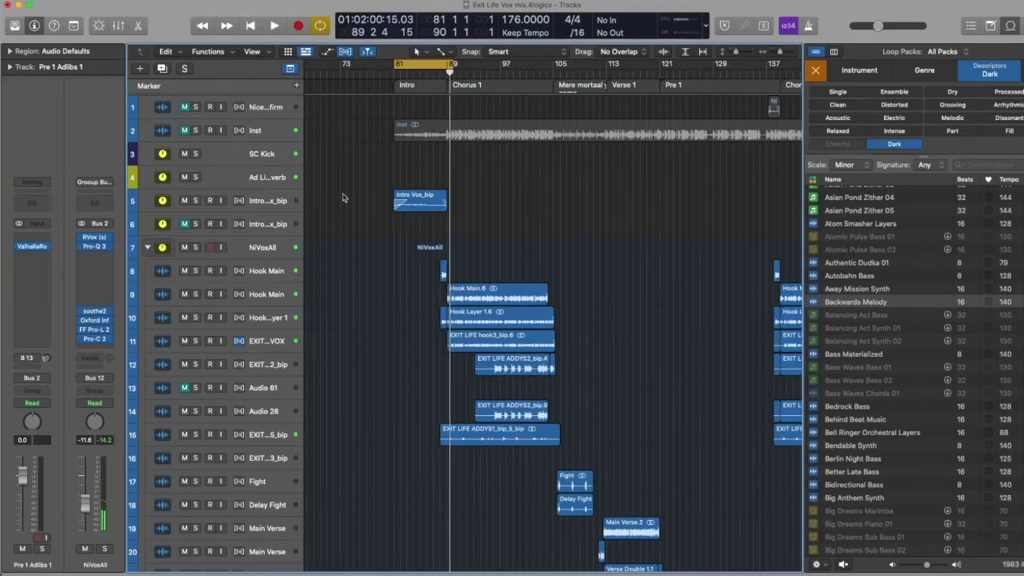
left_click(410, 202)
key("z")
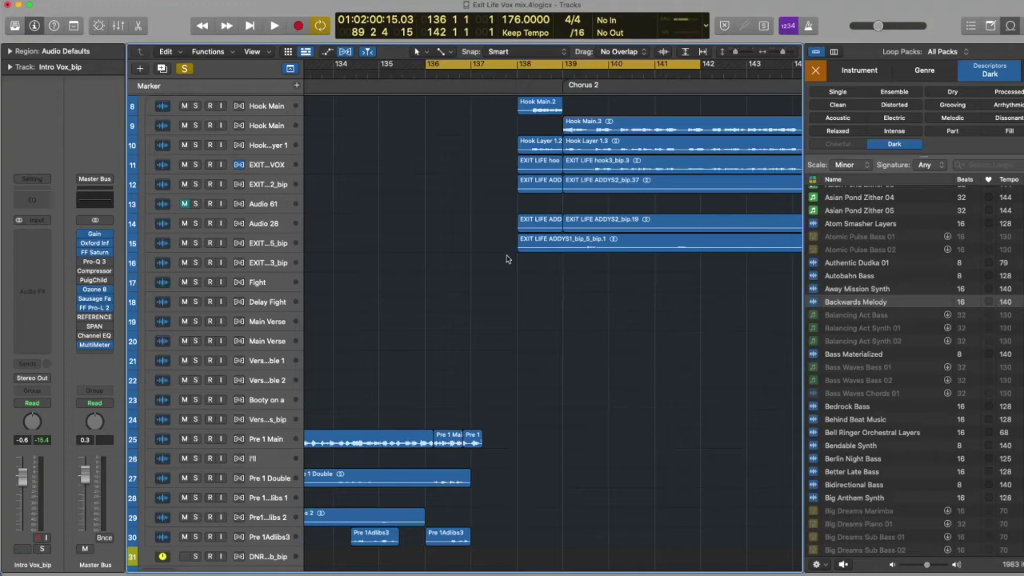
scroll(492, 216, "up", 1)
left_click_drag(483, 119, 593, 142)
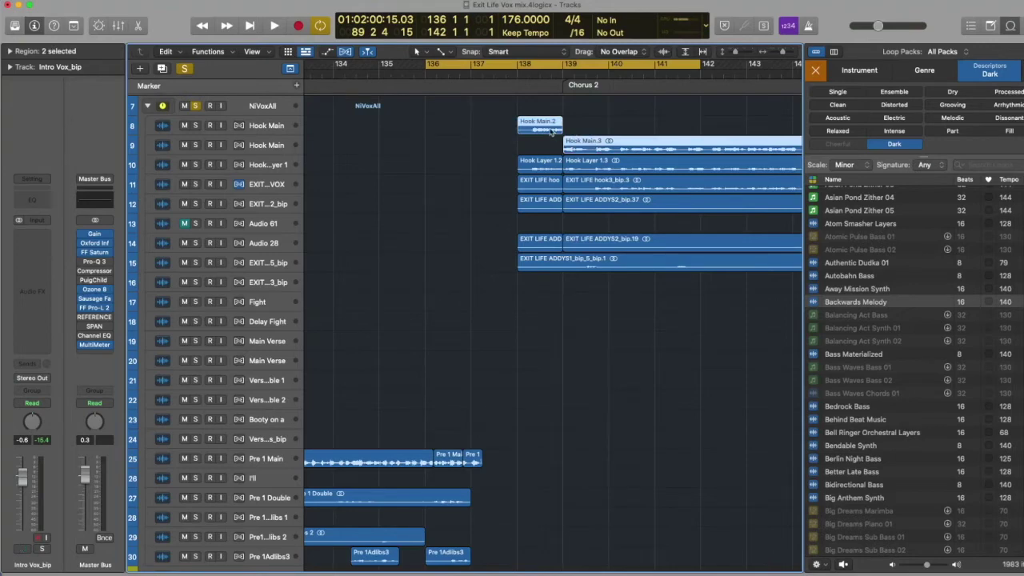
left_click_drag(551, 129, 463, 122)
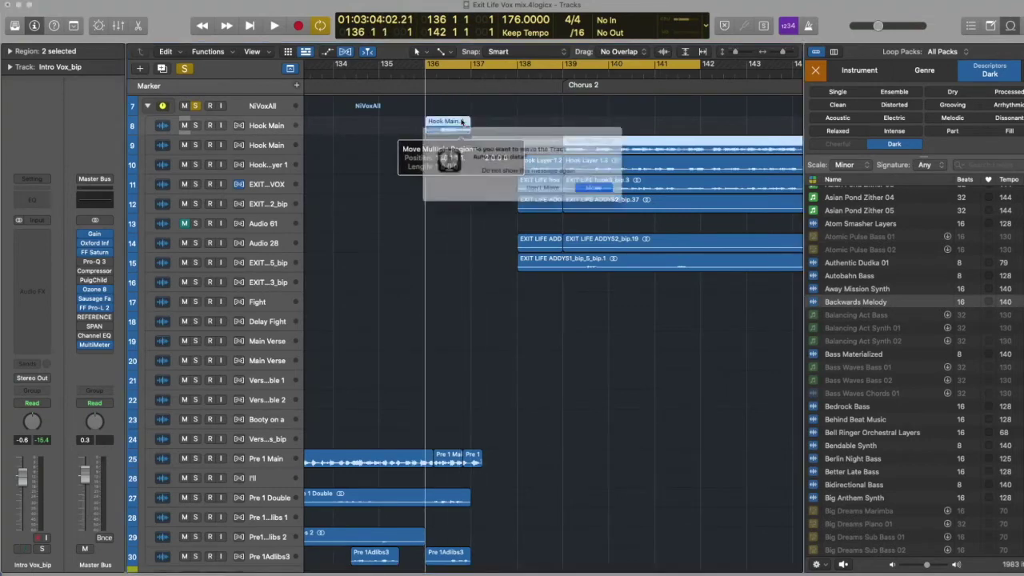
left_click(603, 191)
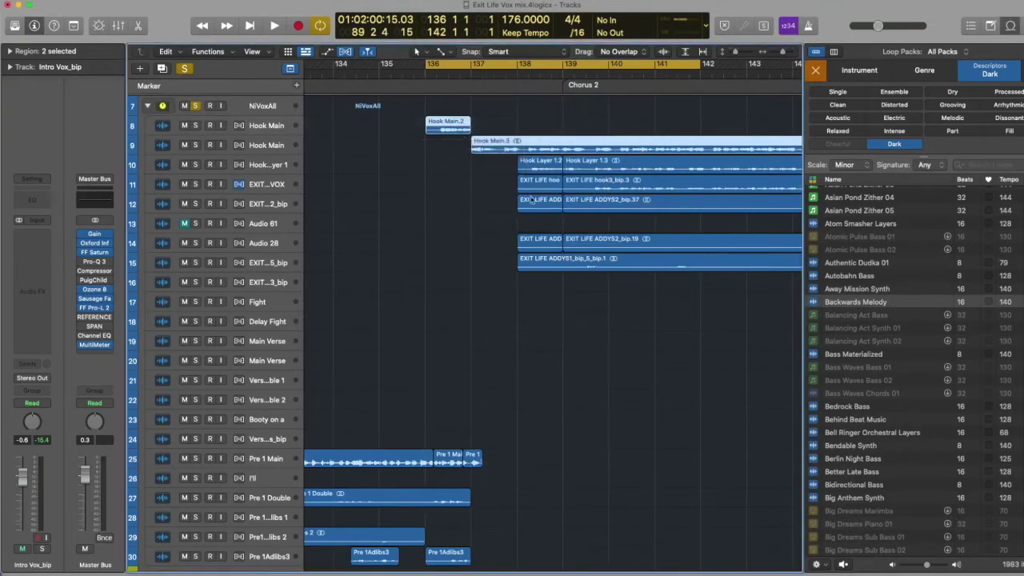
left_click(481, 210)
key("space")
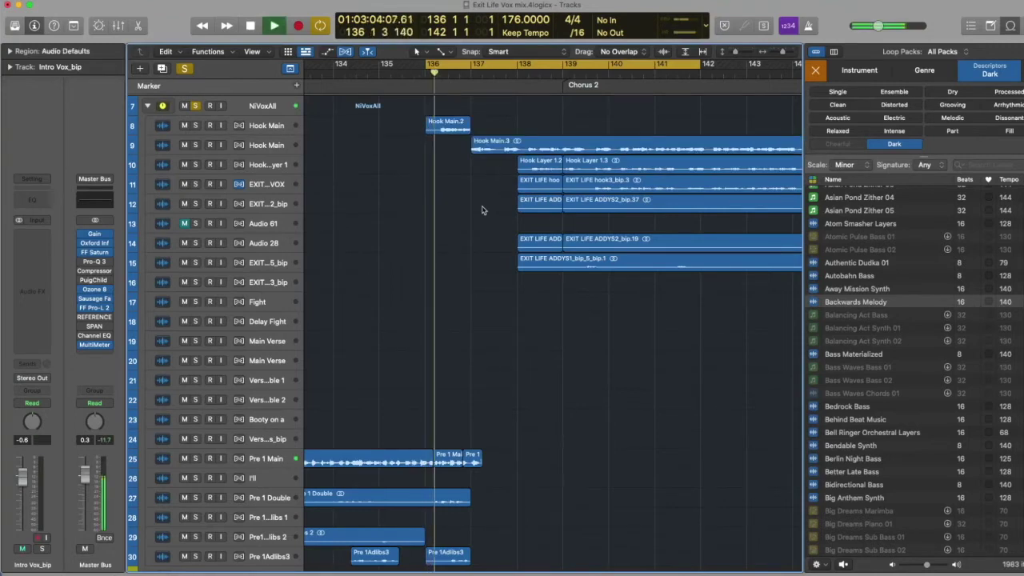
scroll(472, 212, "left", 2)
key("space")
key("super+Left")
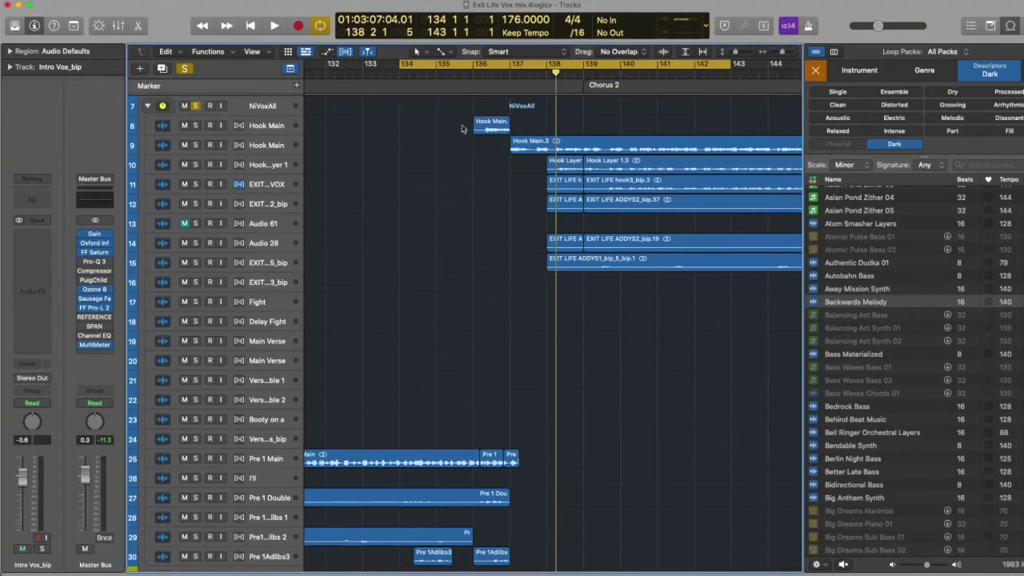
left_click_drag(460, 126, 520, 145)
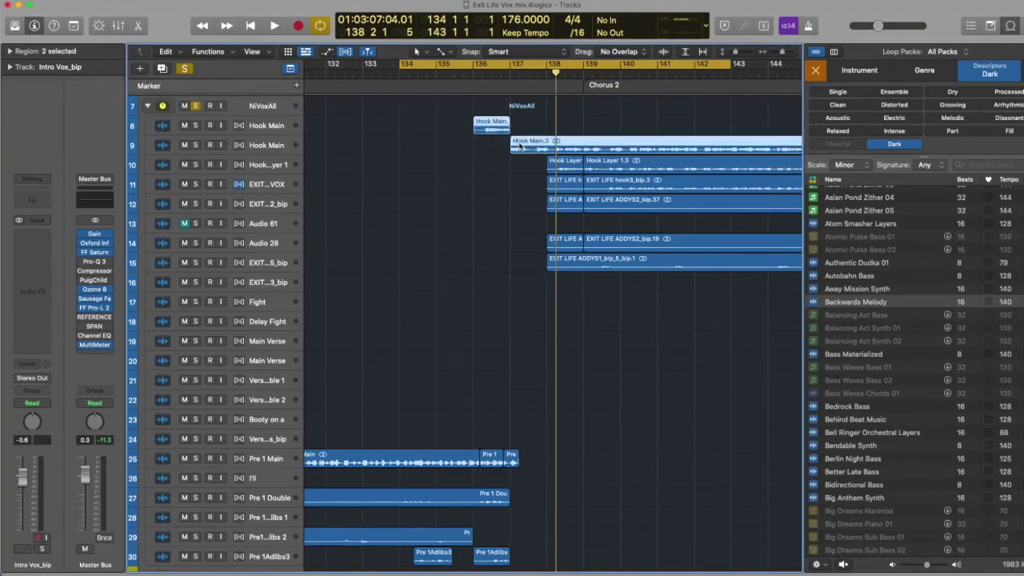
key("super+z")
key("super+z")
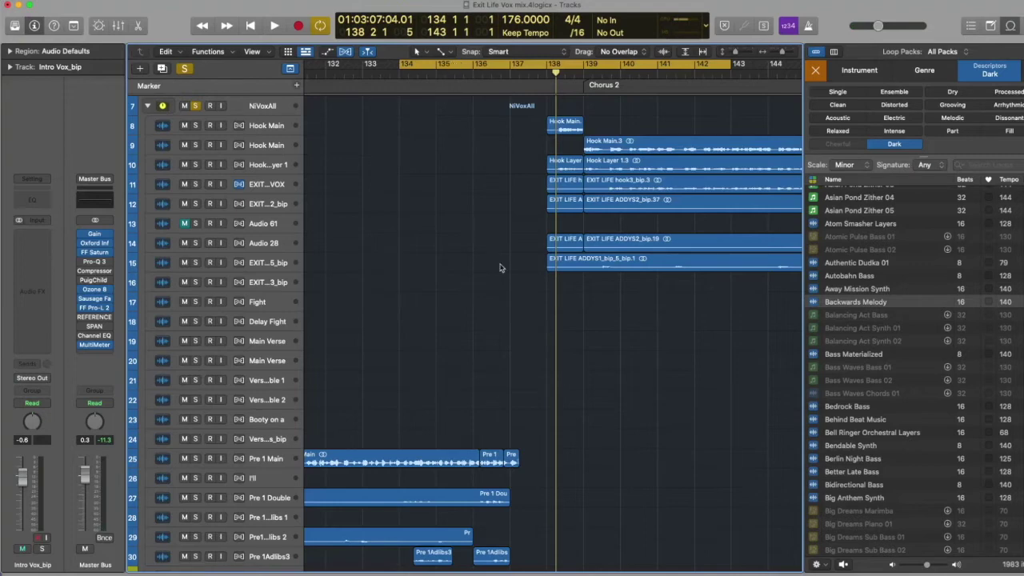
key("space")
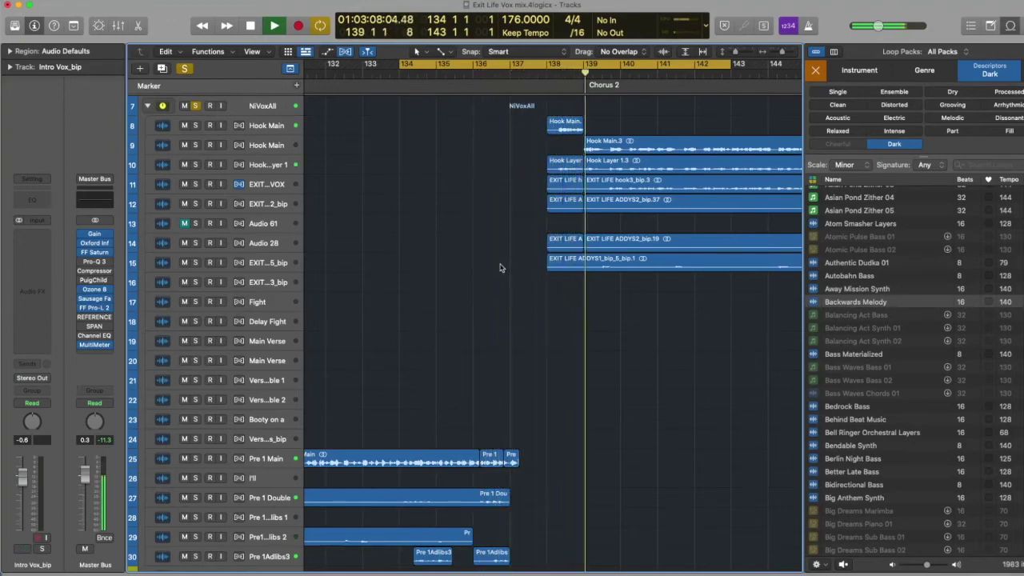
Step: Solo the Nice and firm track and play from bar 137 into Chorus 2 with cycle on
key("space")
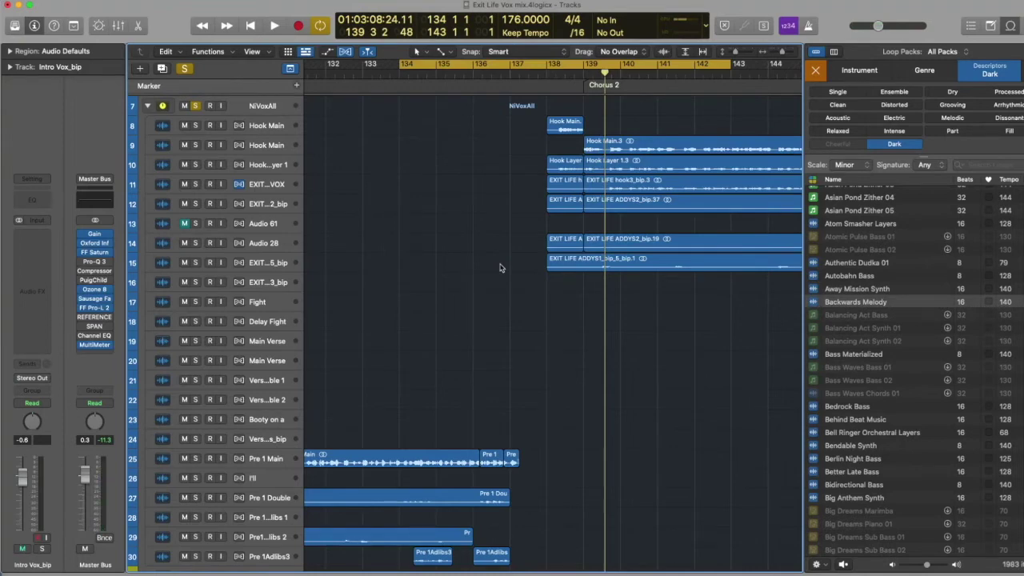
key("c")
key("super+Right")
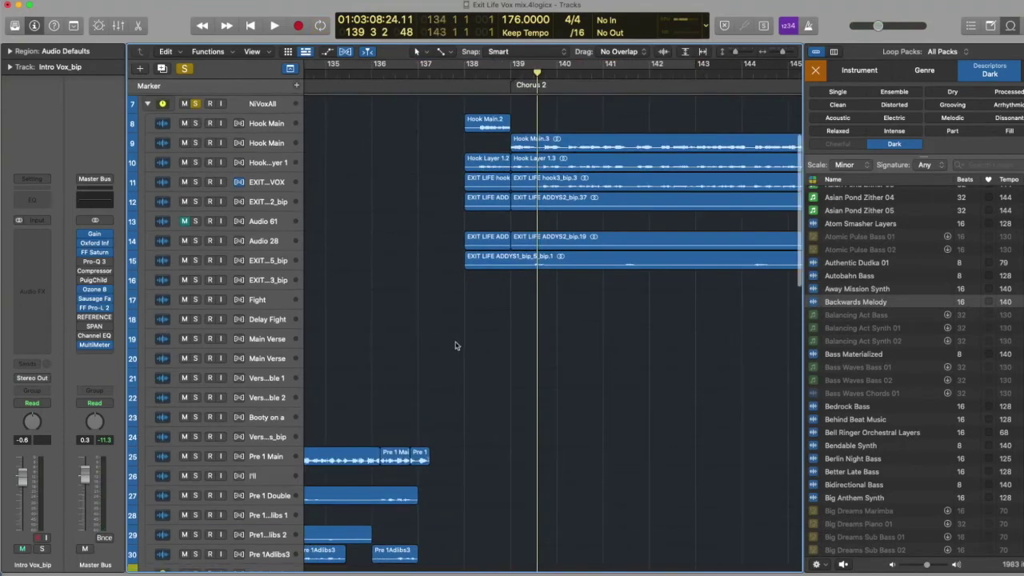
scroll(455, 346, "up", 5)
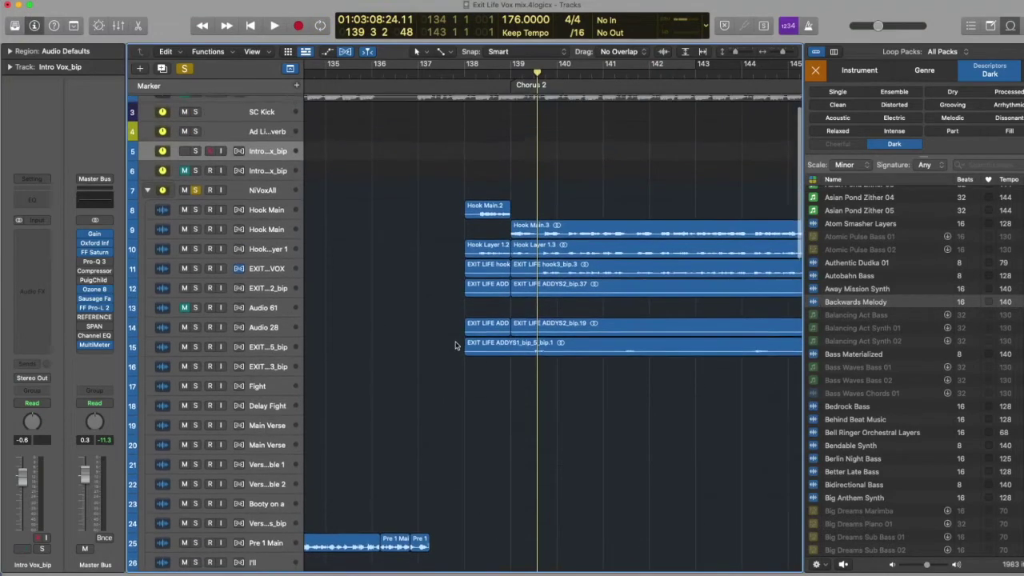
left_click(195, 107)
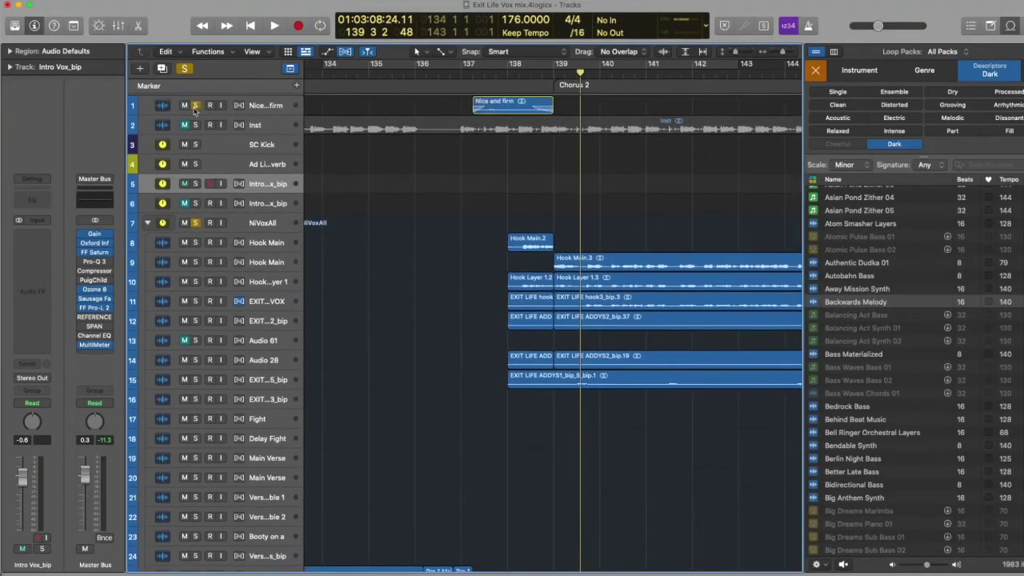
left_click(448, 72)
key("space")
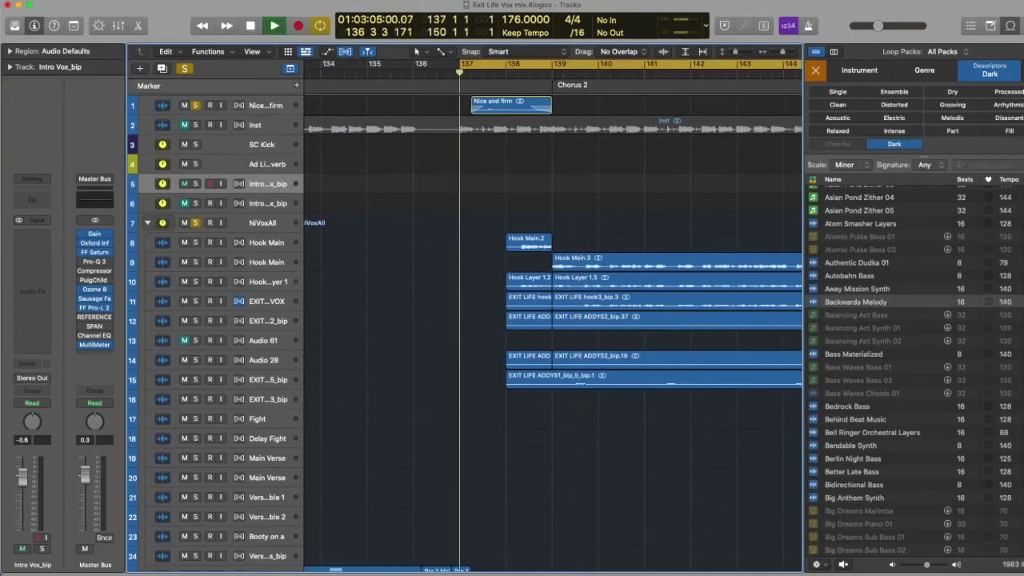
scroll(684, 240, "down", 10)
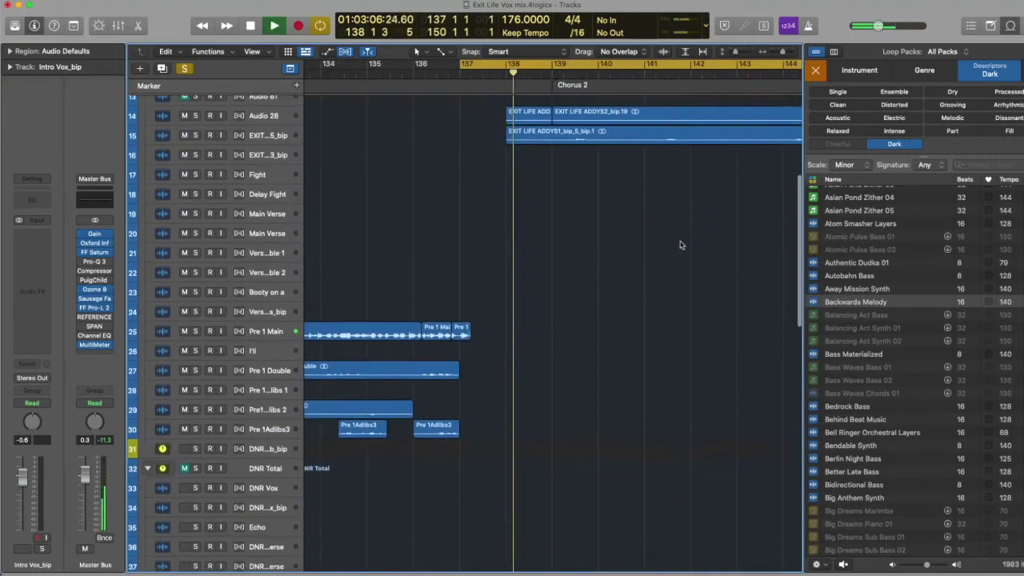
scroll(412, 181, "up", 10)
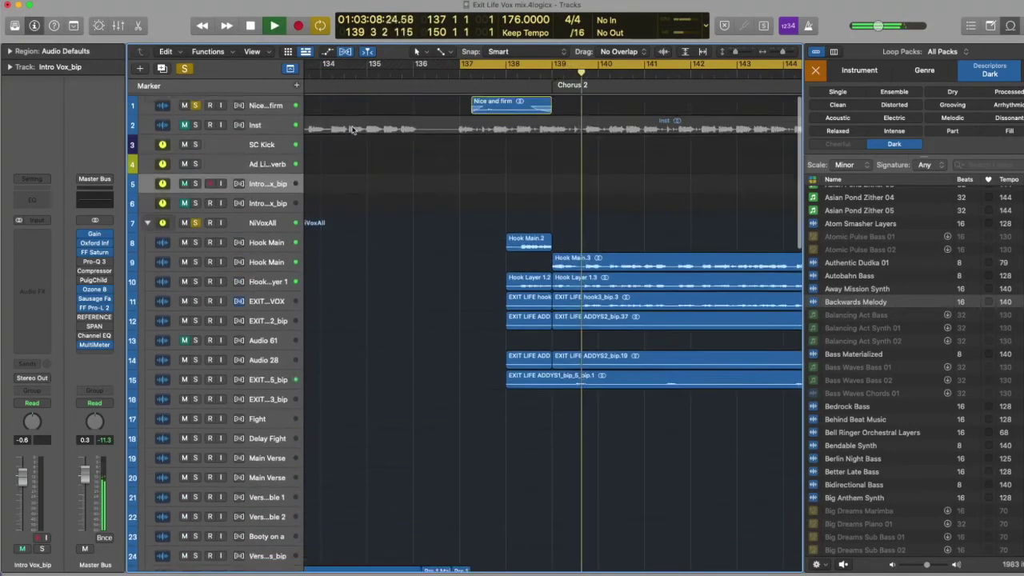
Step: Stop playback, zoom in on bars 165–197, and drag a cycle from bar 176 to 191
key("space")
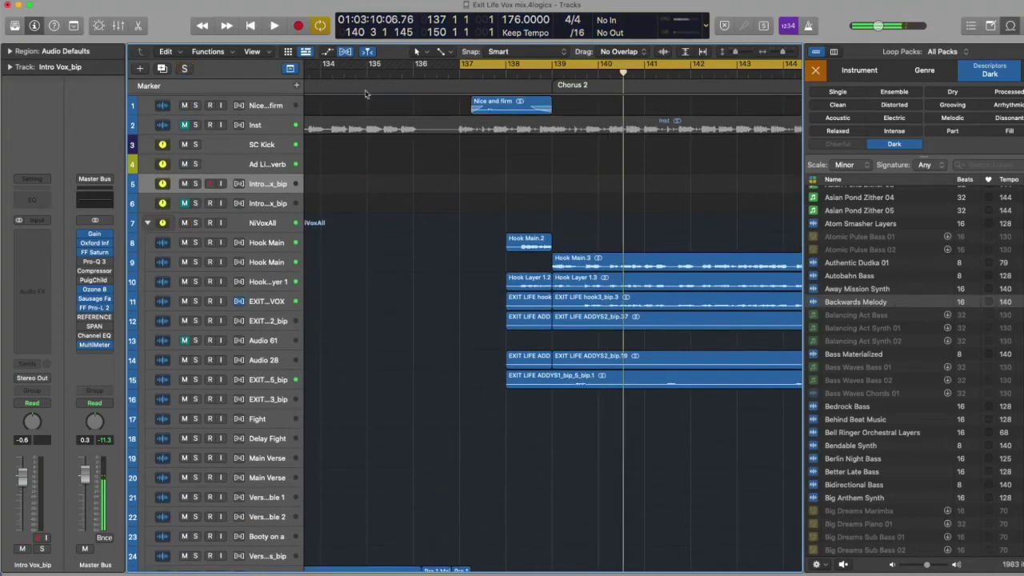
scroll(584, 138, "down", 3)
scroll(584, 138, "down", 3)
key("super+Left")
key("super+Left")
key("super+Left")
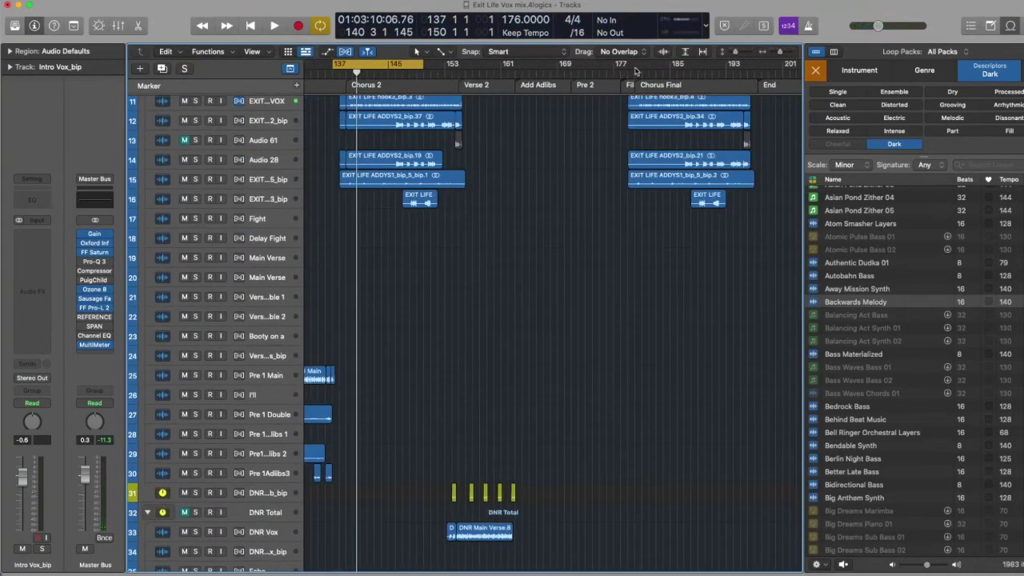
key("super+Right")
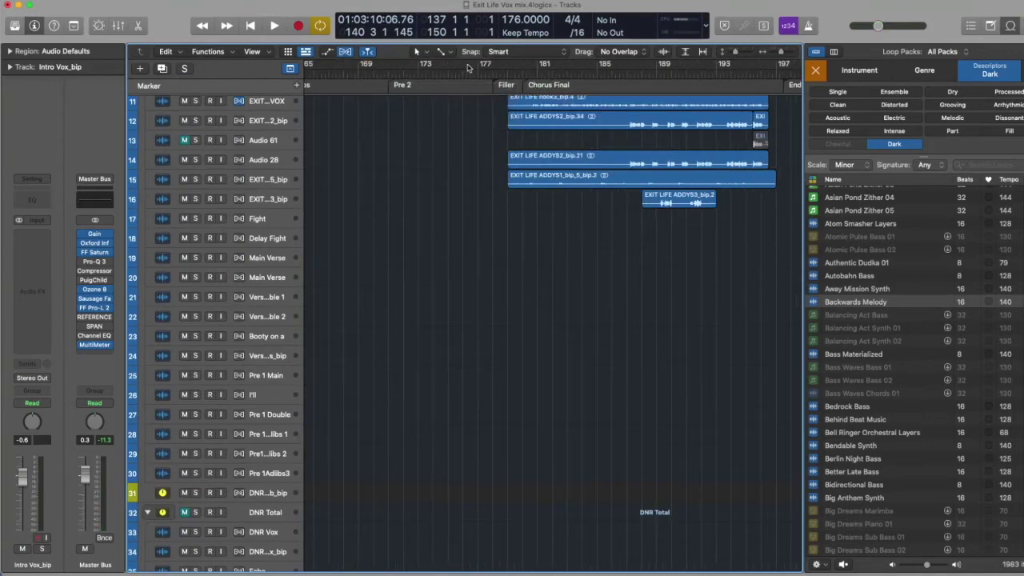
left_click_drag(467, 68, 685, 64)
scroll(566, 196, "up", 5)
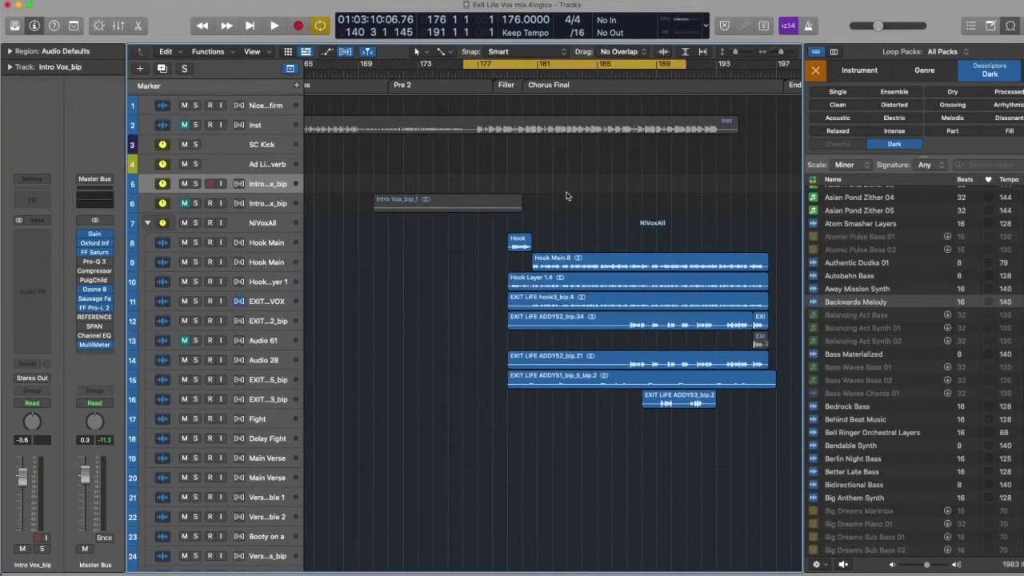
Step: Select the Intro Vox_bip_1 region on track 6, play it briefly, and zoom to fit it
left_click(183, 208)
key("space")
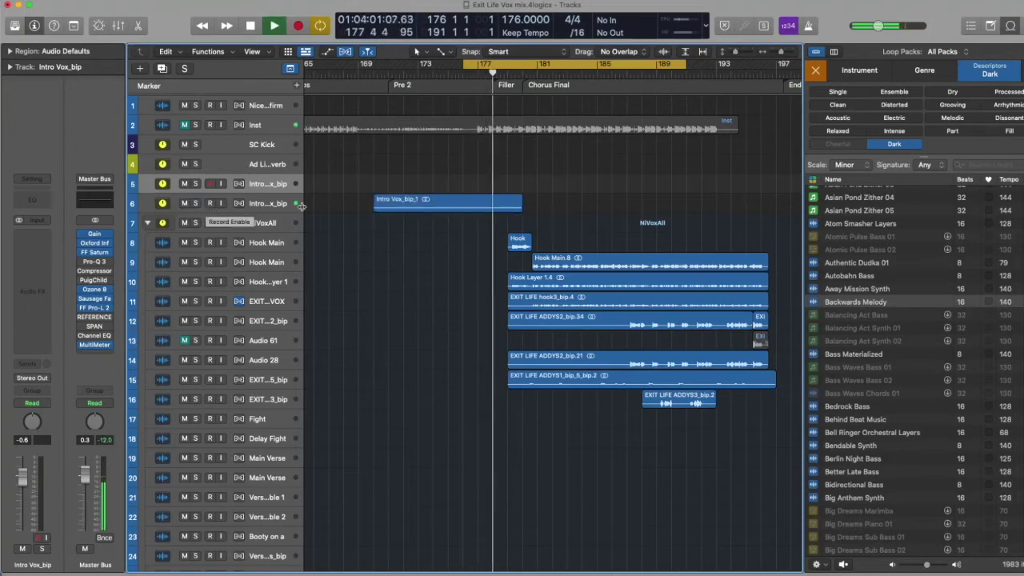
key("space")
key("z")
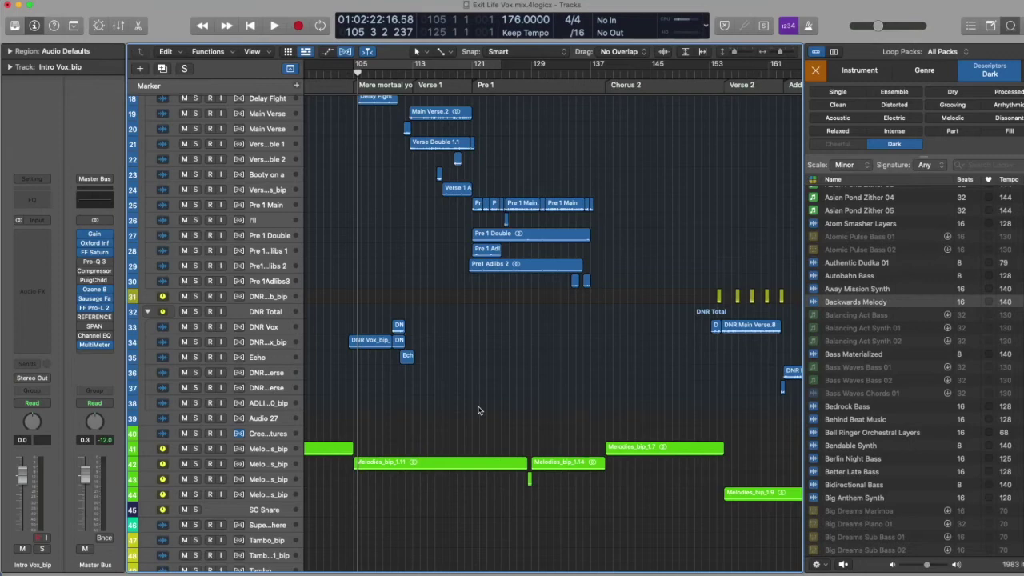
scroll(478, 410, "right", 5)
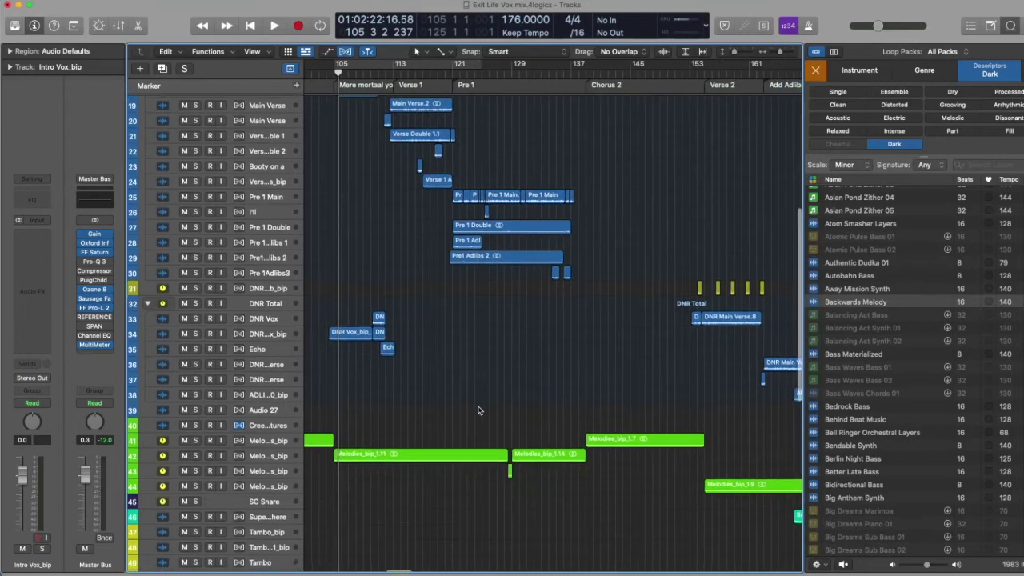
scroll(478, 410, "right", 2)
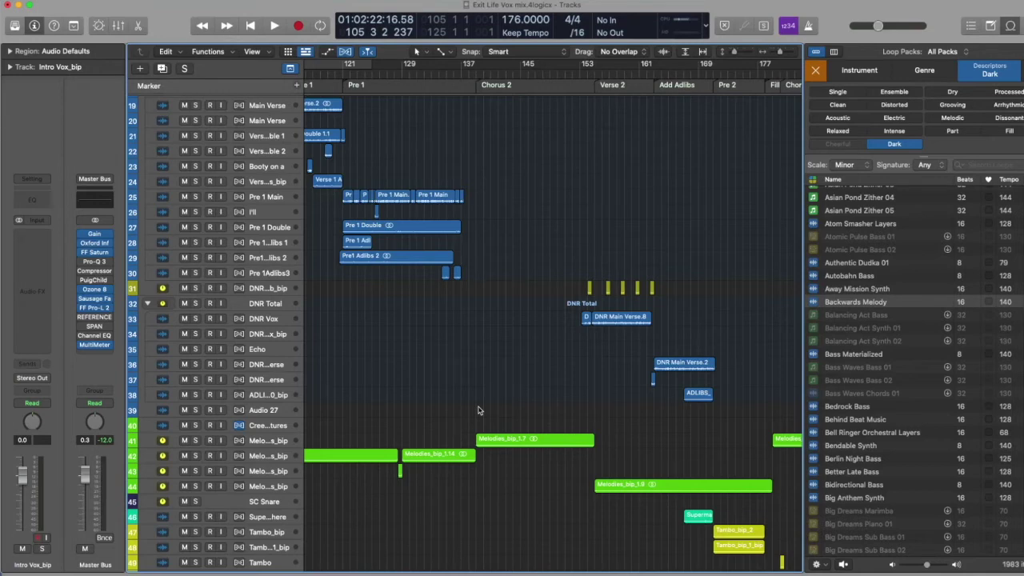
scroll(478, 410, "left", 10)
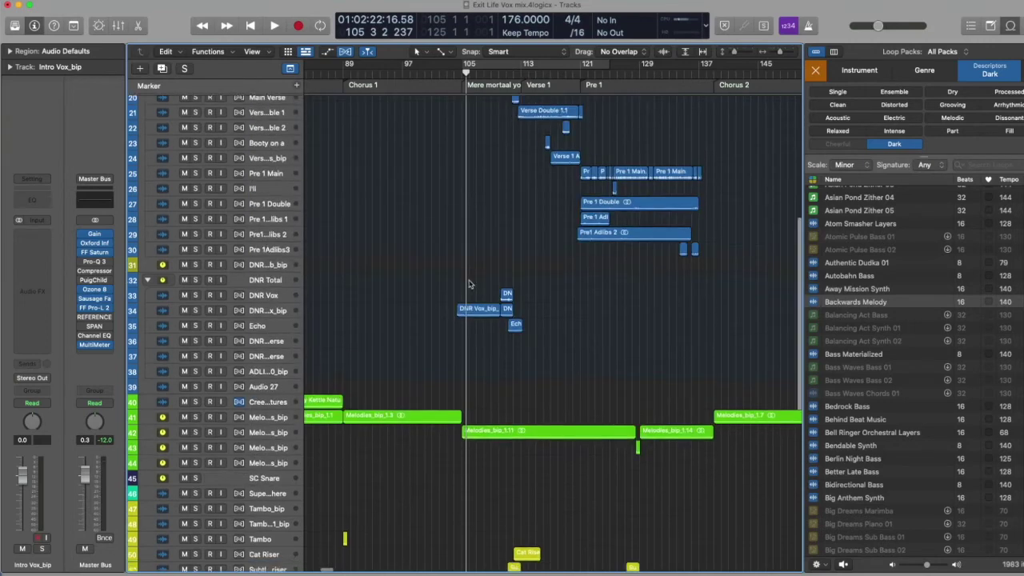
scroll(472, 285, "down", 2)
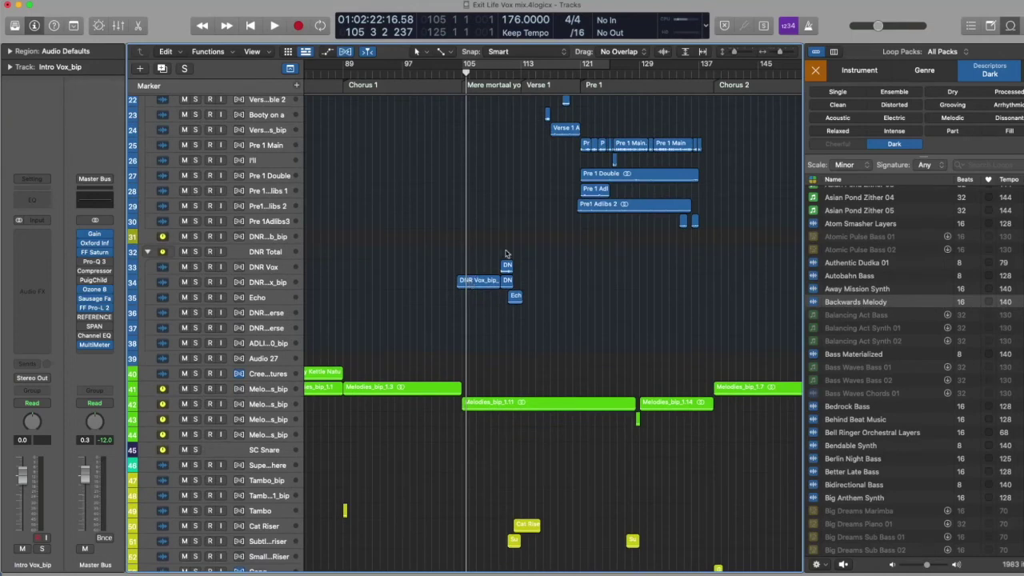
scroll(512, 254, "up", 4)
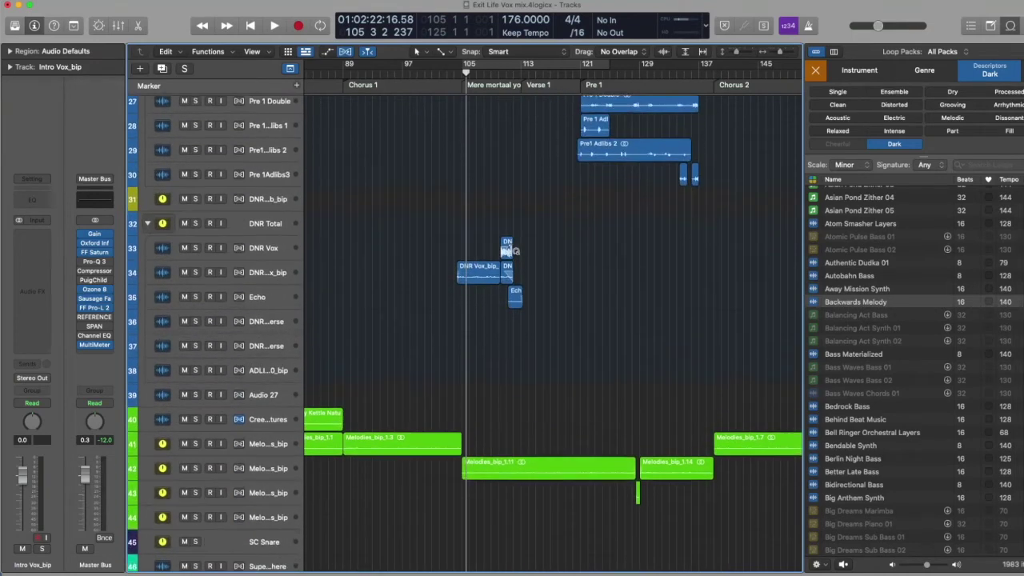
scroll(511, 251, "up", 1)
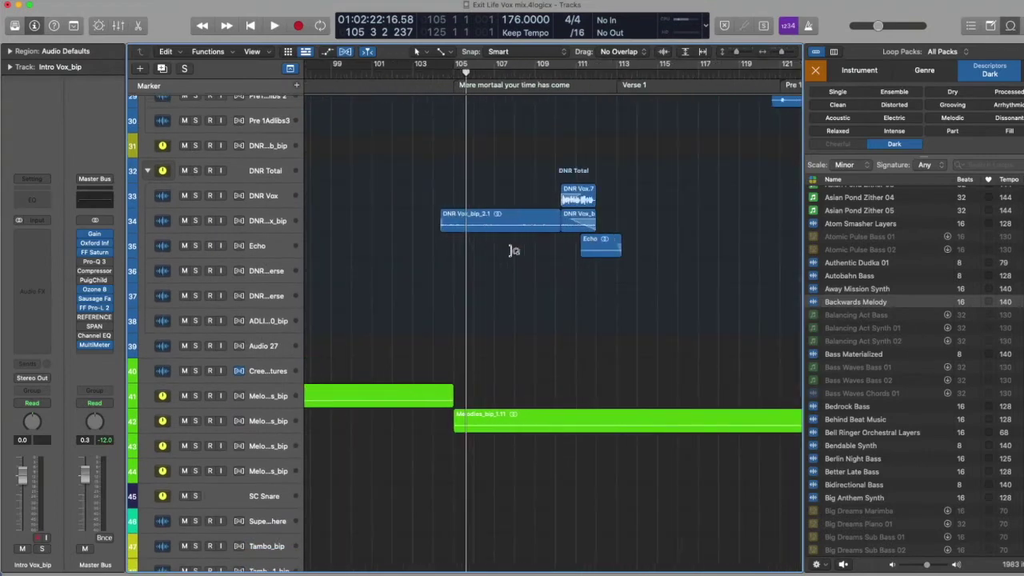
scroll(512, 250, "down", 3)
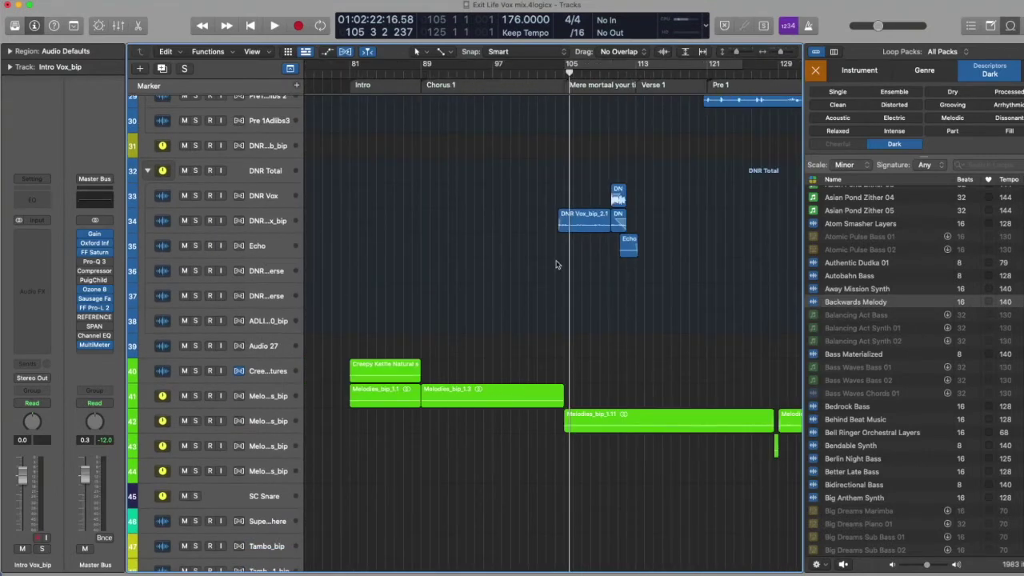
Step: Select the DNR Vox_bip track and turn on a cycle looping bars 105–121
left_click(266, 223)
scroll(500, 202, "down", 5)
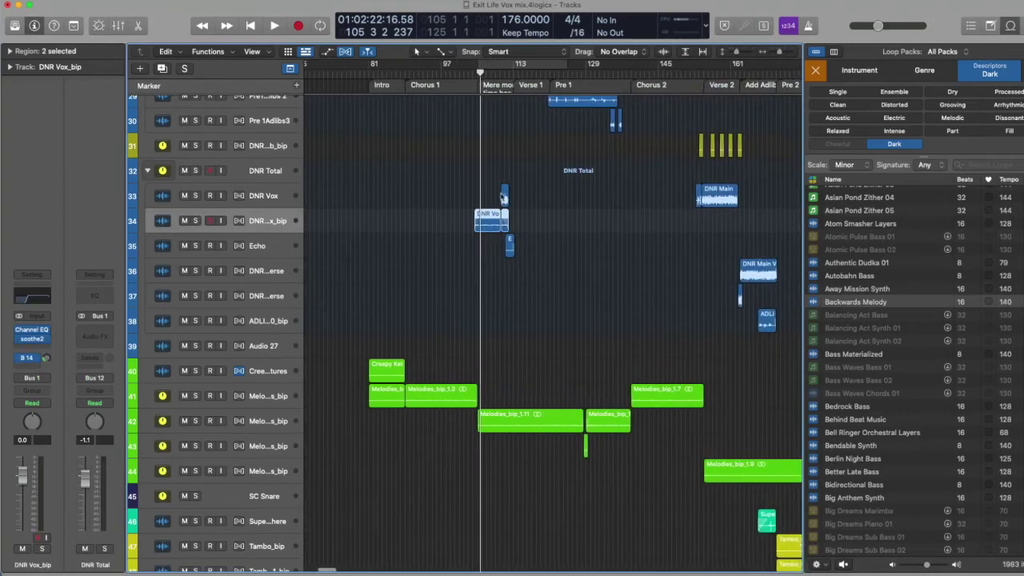
left_click(492, 64)
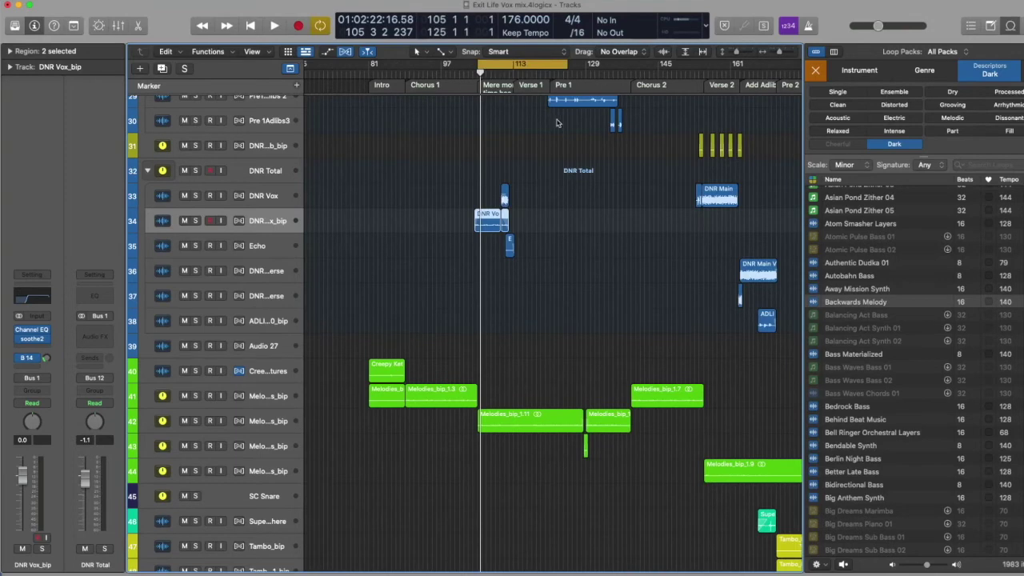
scroll(557, 122, "up", 5)
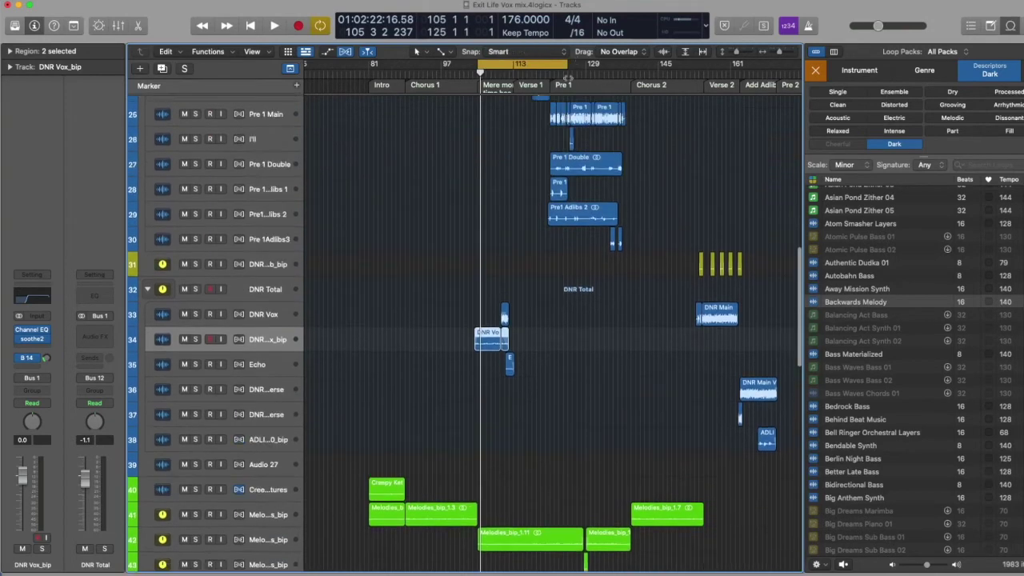
scroll(491, 168, "up", 10)
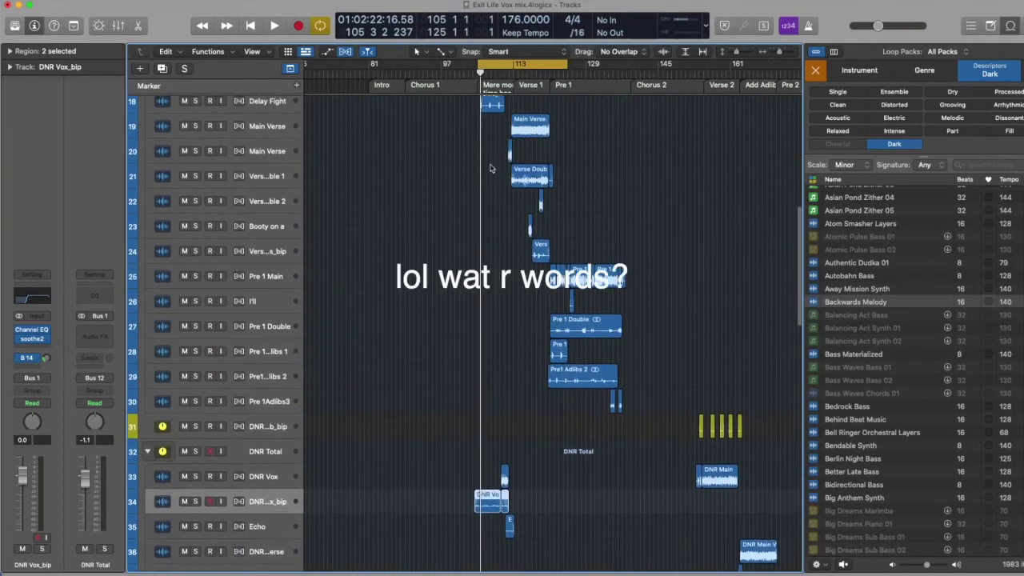
scroll(491, 168, "up", 3)
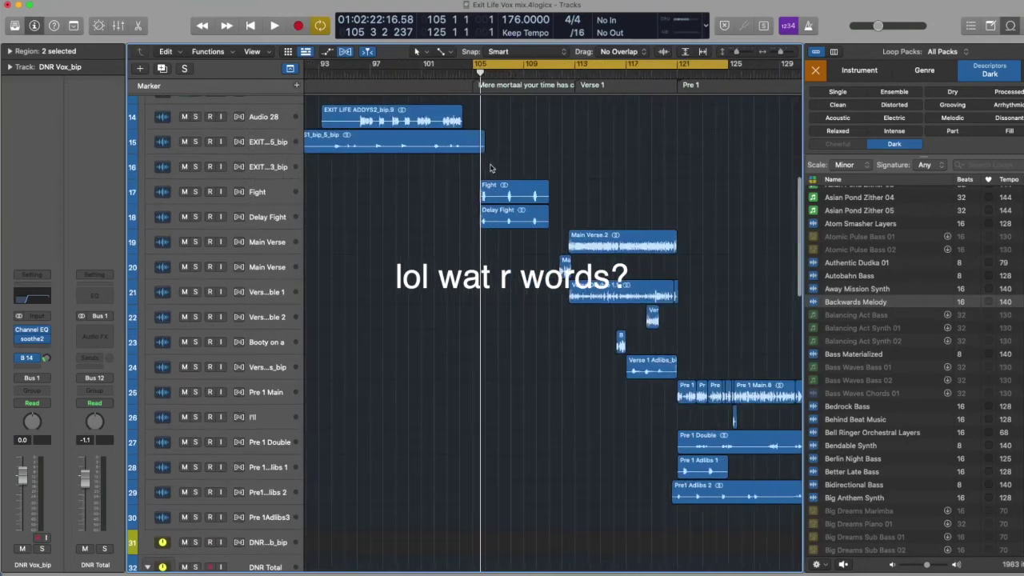
Step: Solo the Fight track and audition it against the vocal intro, then stop playback
left_click(195, 192)
key("space")
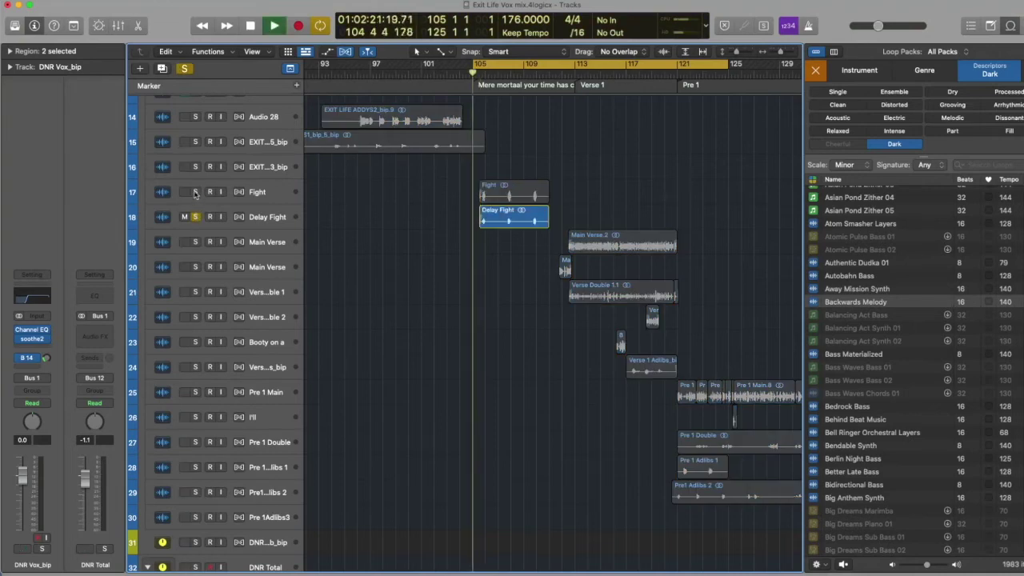
scroll(240, 326, "down", 10)
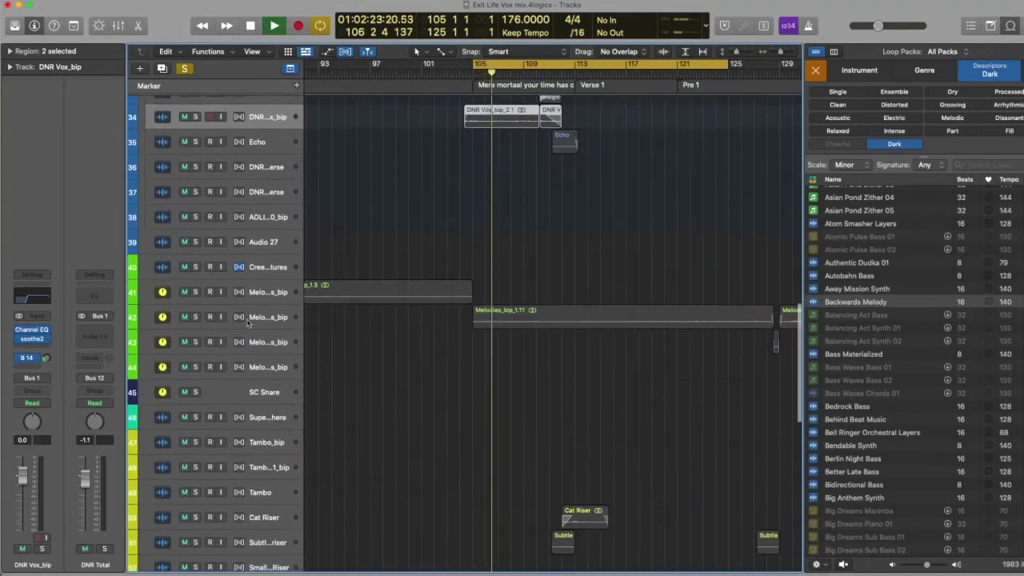
scroll(351, 403, "up", 6)
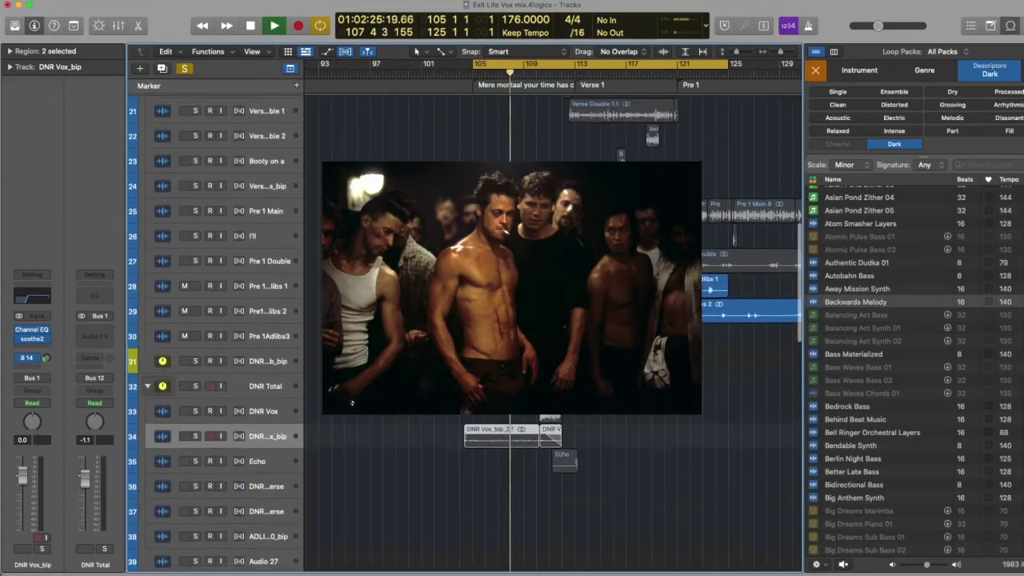
scroll(476, 275, "up", 6)
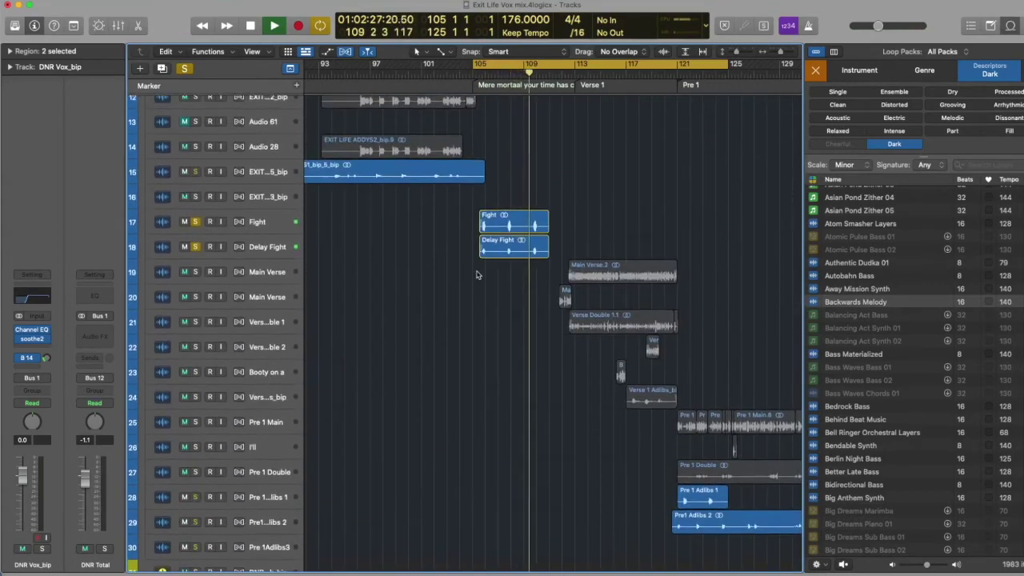
key("space")
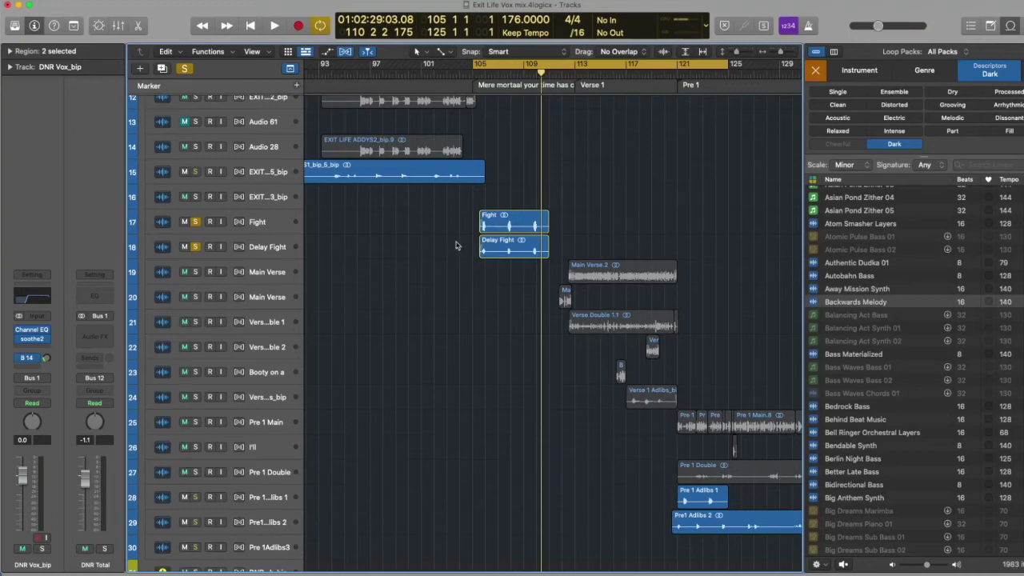
Step: Solo track 34 DNR Vox_bip and play the intro from around bar 104 to bar 113
scroll(456, 246, "down", 10)
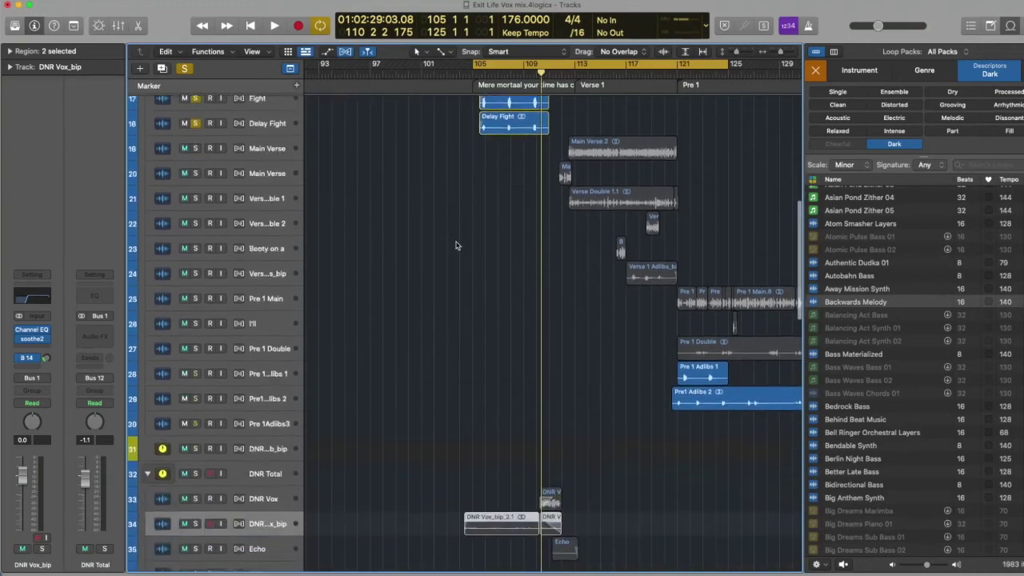
scroll(456, 246, "down", 1)
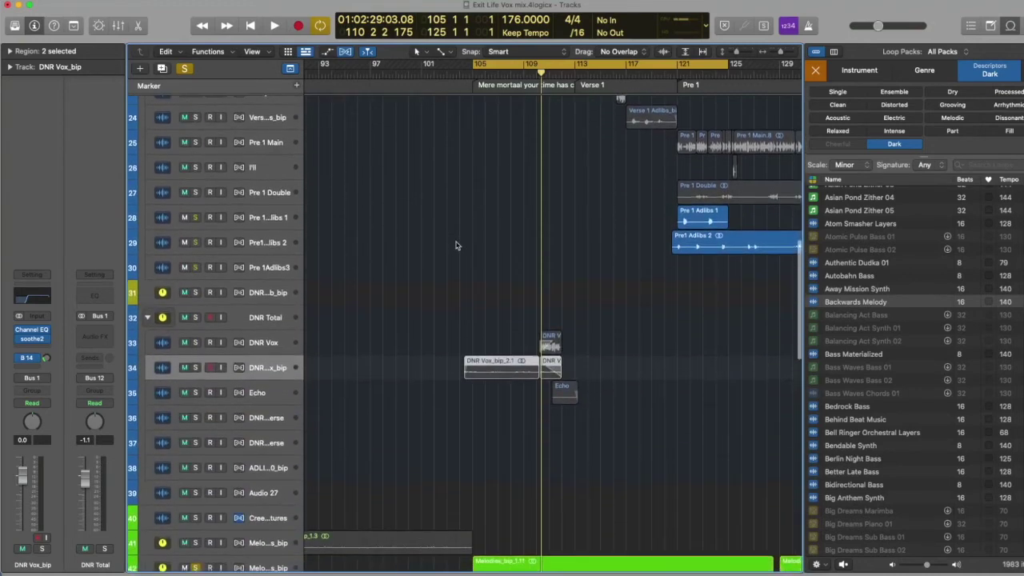
left_click(196, 367)
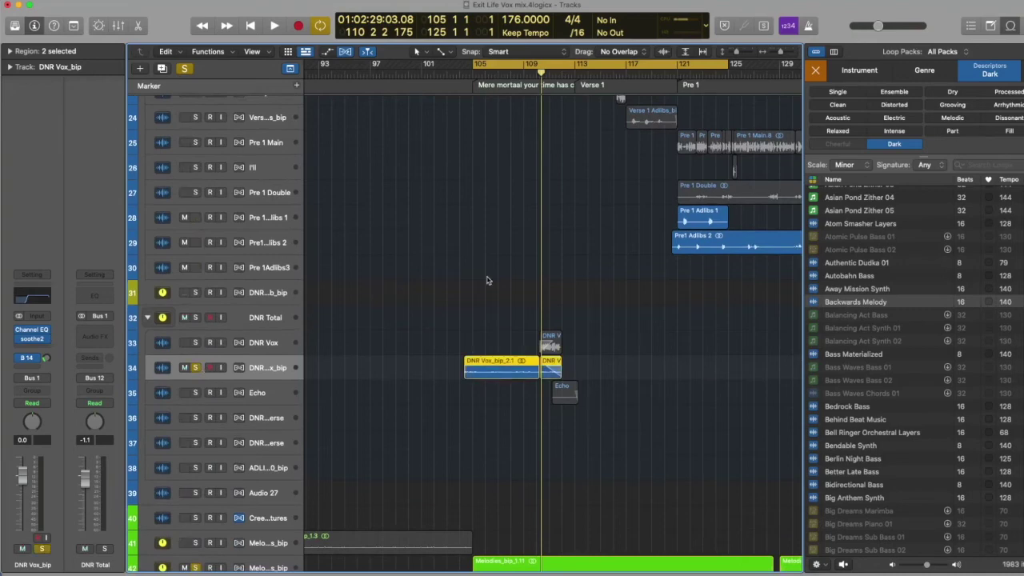
key("space")
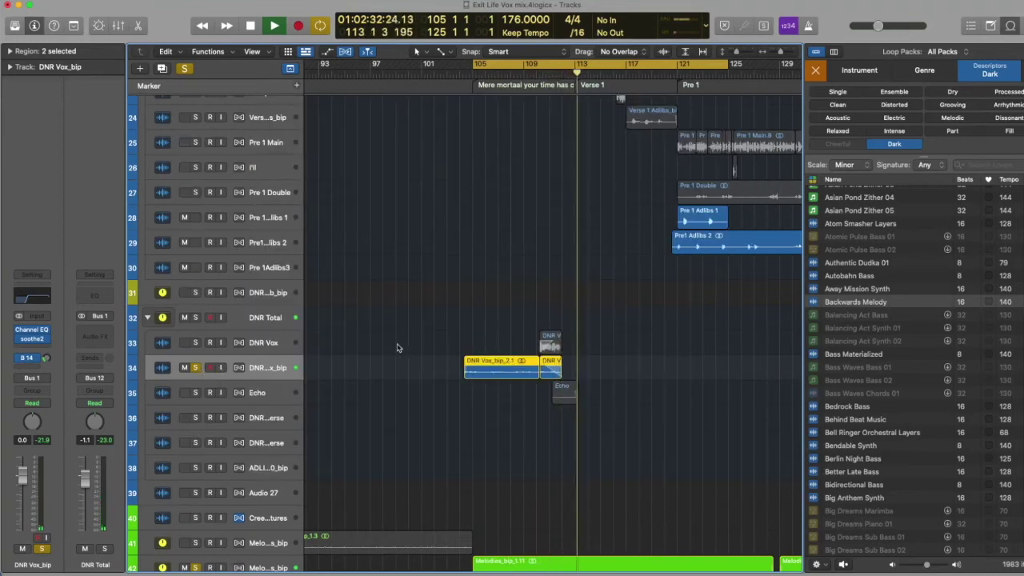
key("space")
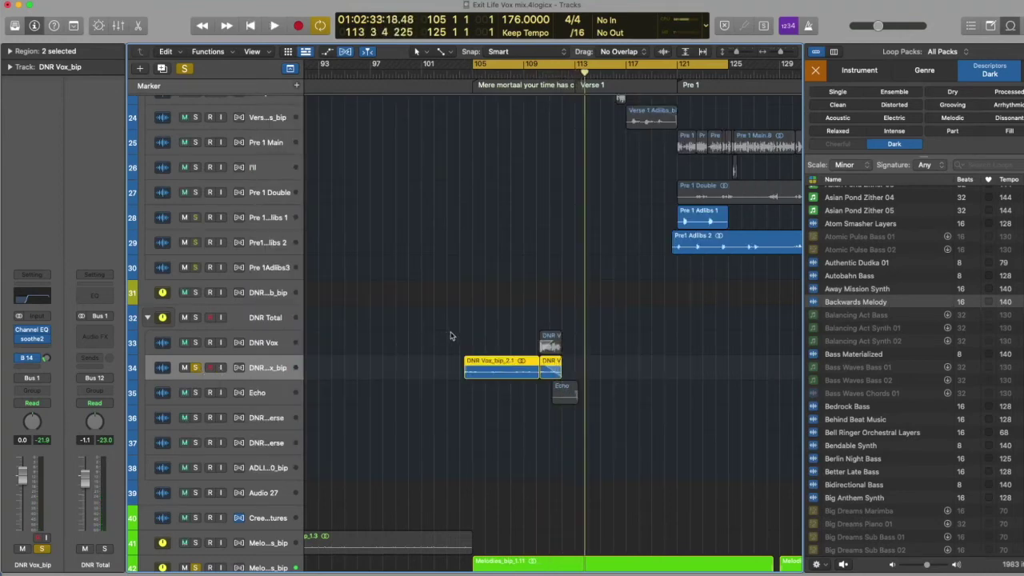
scroll(450, 336, "up", 5)
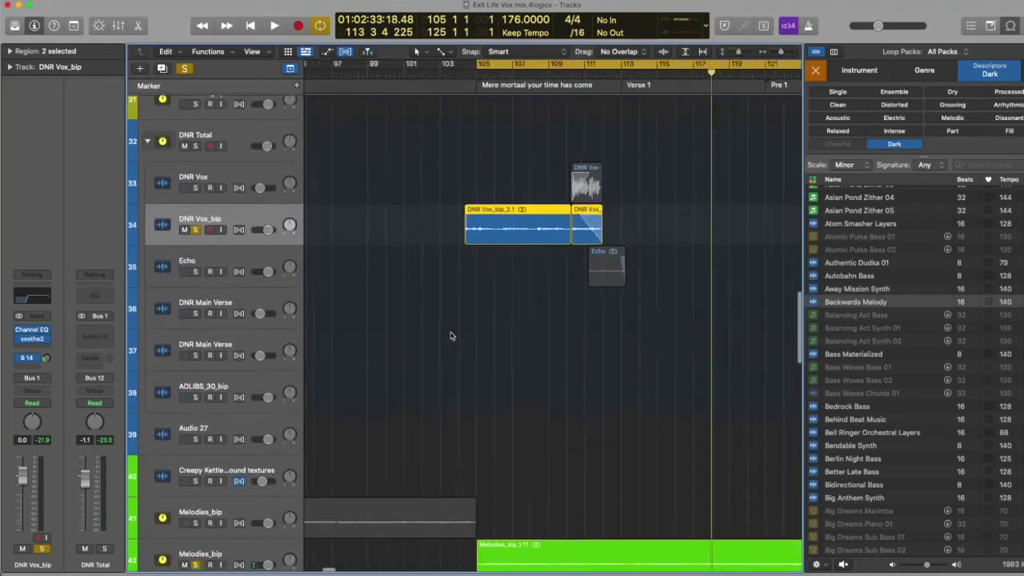
Step: Nudge the DNR Vox, Echo and both DNR Vox_bip intro regions slightly earlier, then play them back
scroll(450, 336, "up", 3)
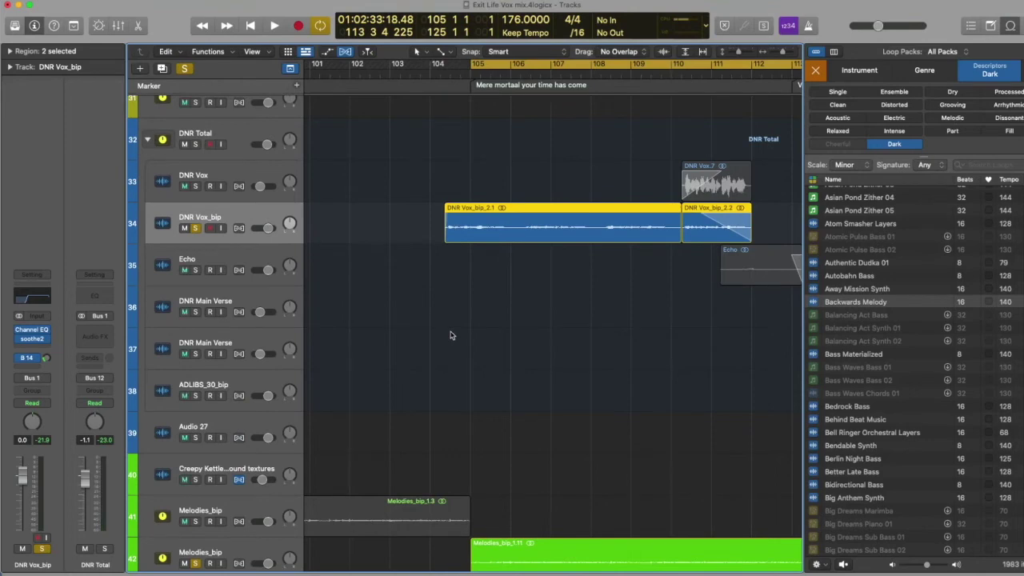
key("super+Right")
key("super+Right")
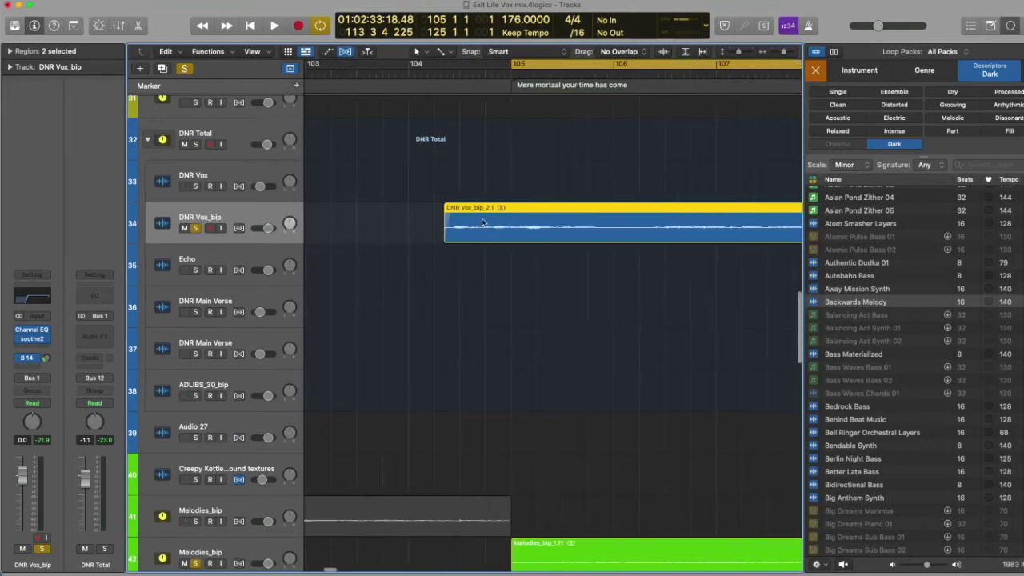
key("super+Right")
key("super+Right")
key("super+Right")
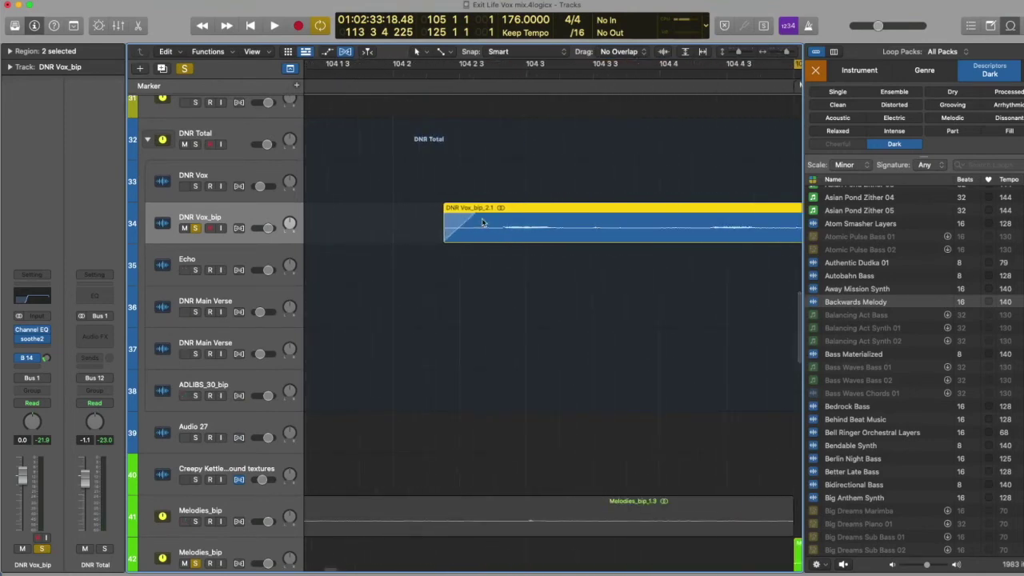
key("super+Left")
key("super+Left")
key("super+Left")
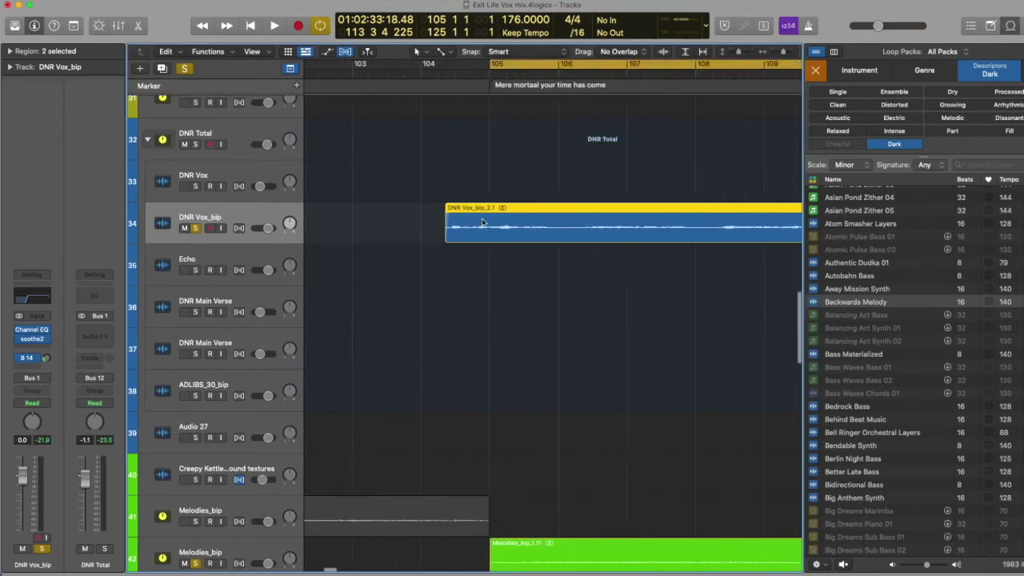
left_click_drag(457, 181, 678, 287)
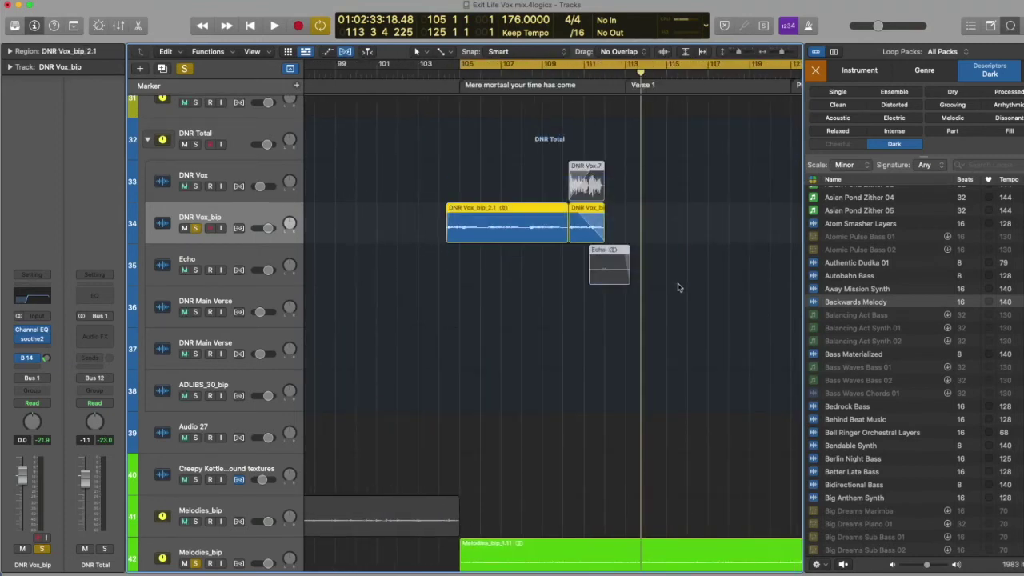
key("super+Right")
key("super+Right")
key("super+Right")
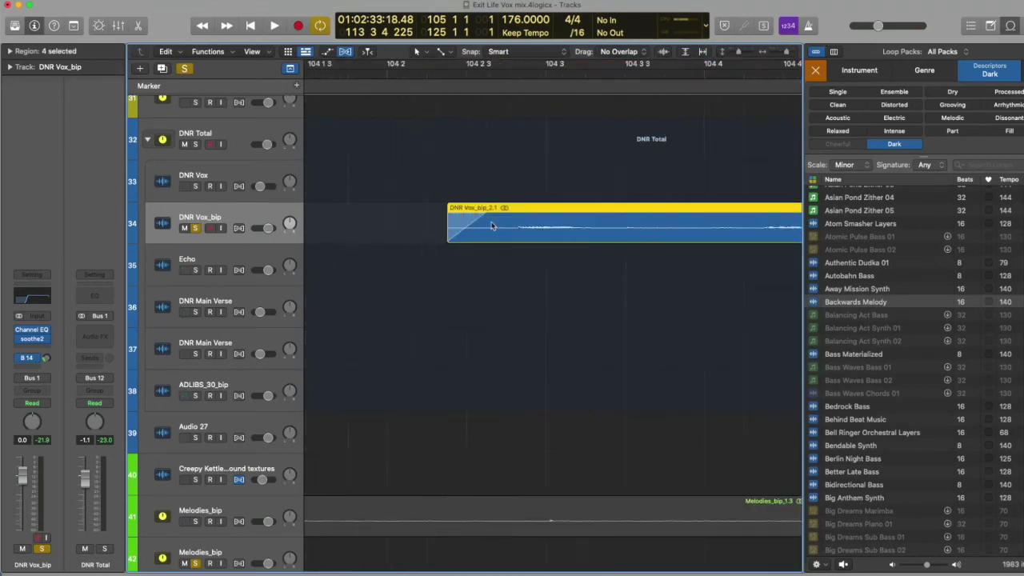
left_click_drag(497, 226, 471, 224)
key("space")
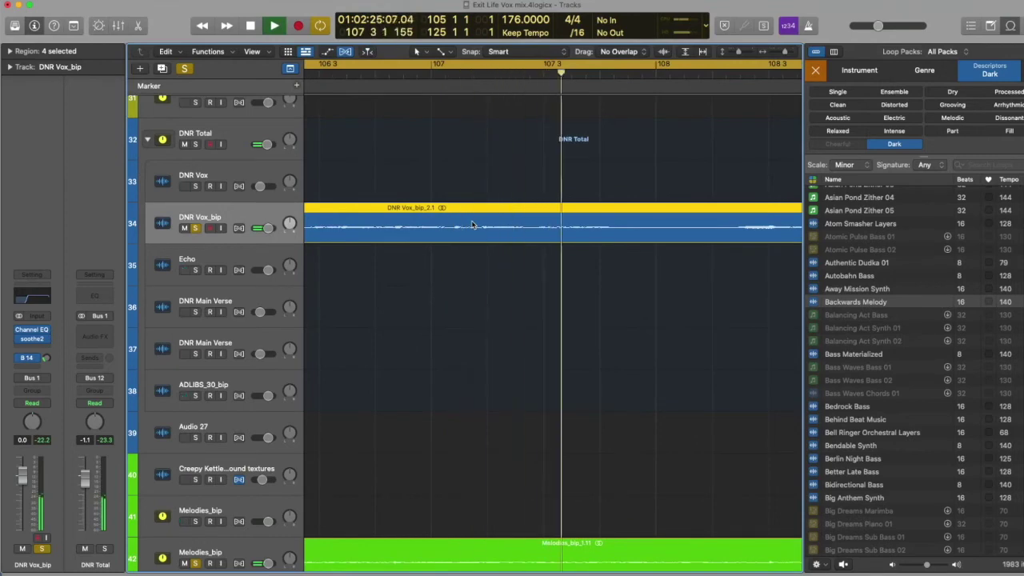
key("super+Left")
key("space")
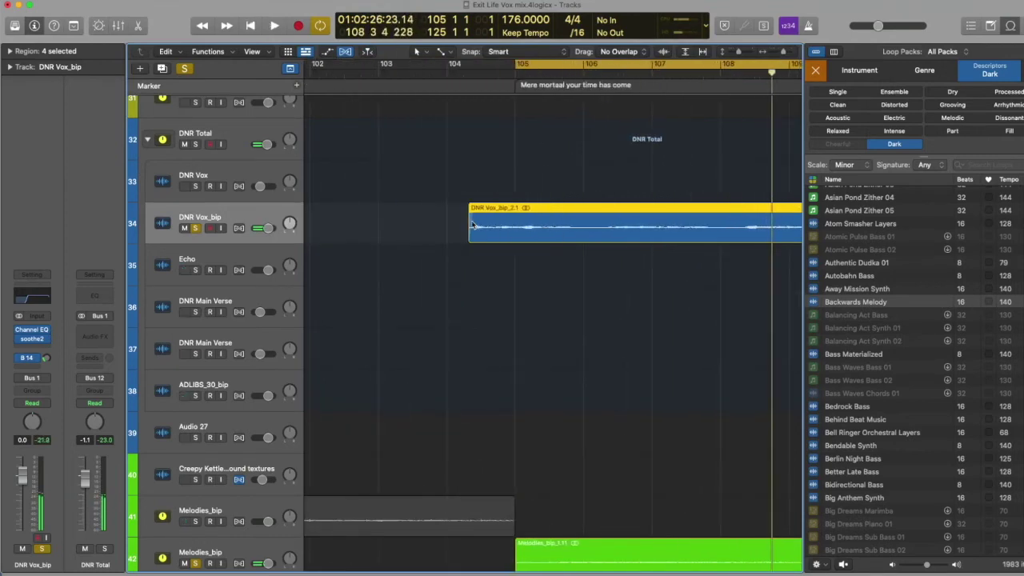